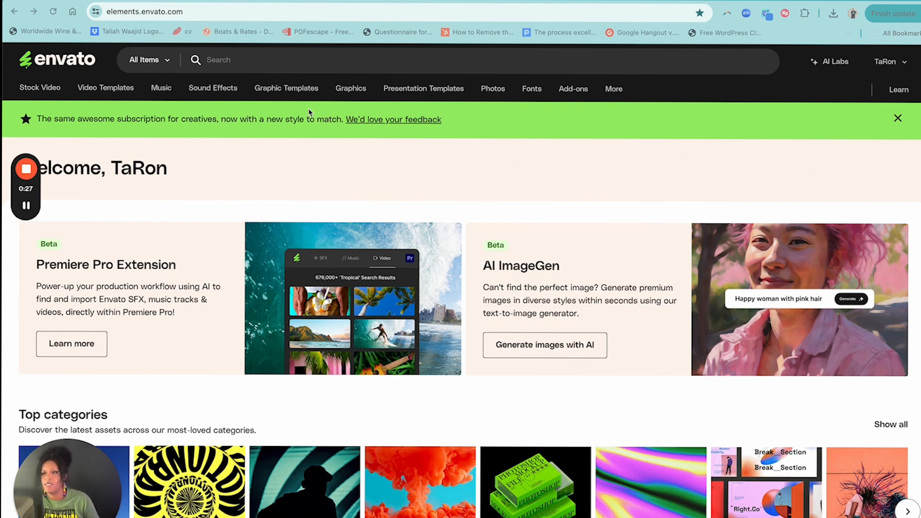
Search all items for "bbq flyer"
{"action": "left_click", "coordinate": [217, 61]}
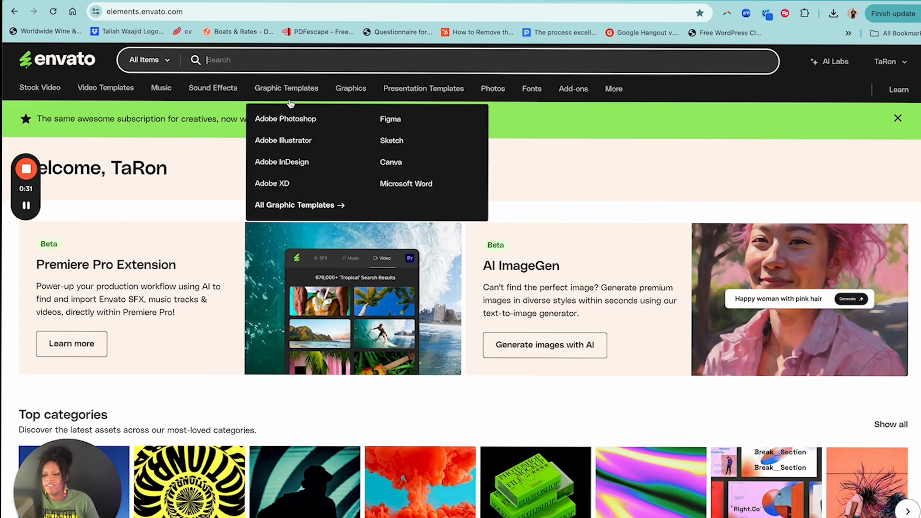
{"action": "scroll", "coordinate": [538, 191], "scroll_direction": "down", "scroll_amount": 8}
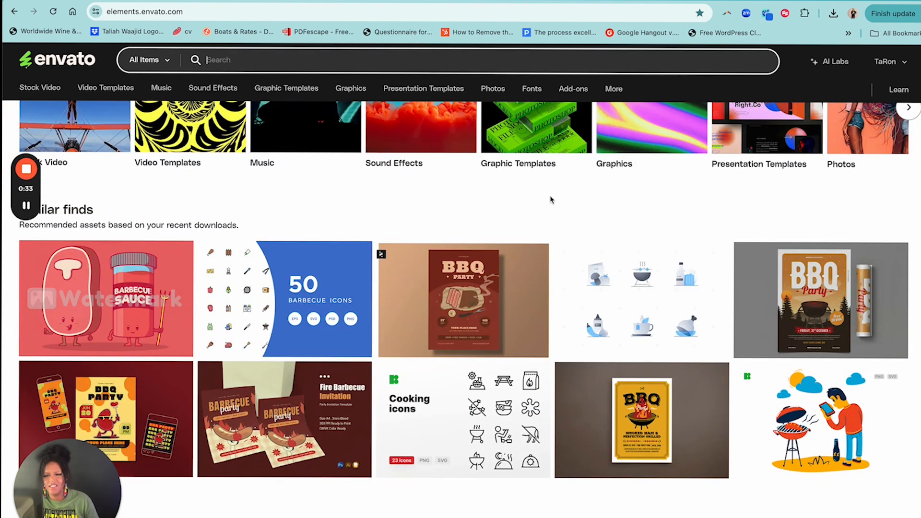
{"action": "scroll", "coordinate": [547, 198], "scroll_direction": "up", "scroll_amount": 8}
{"action": "mouse_move", "coordinate": [276, 95]}
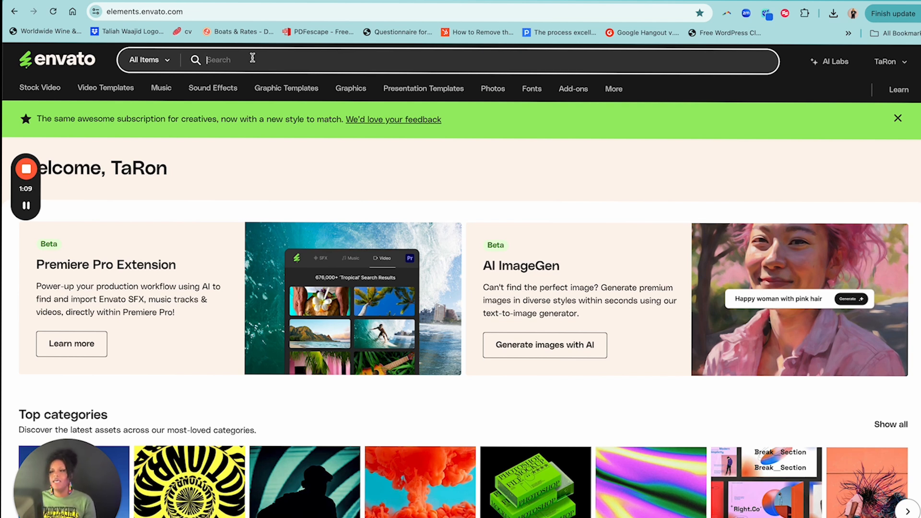
{"action": "type", "text": "bbq"}
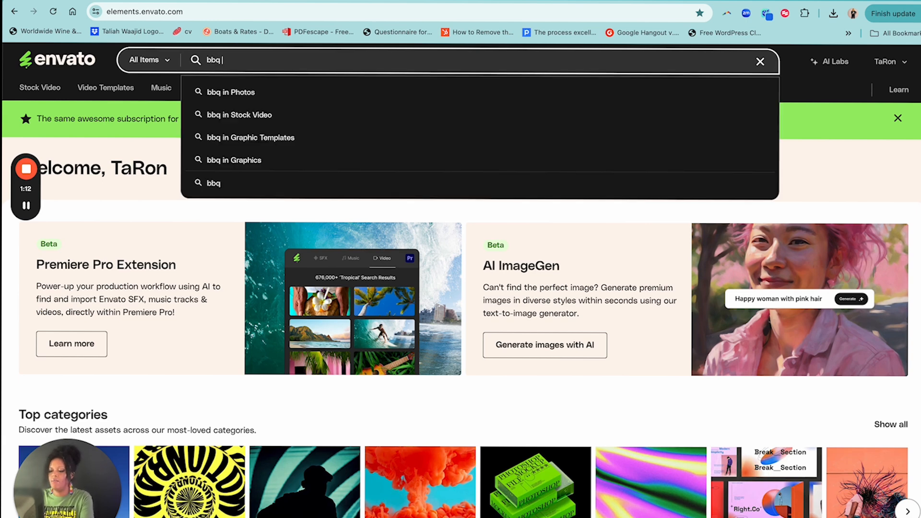
{"action": "type", "text": " flyer"}
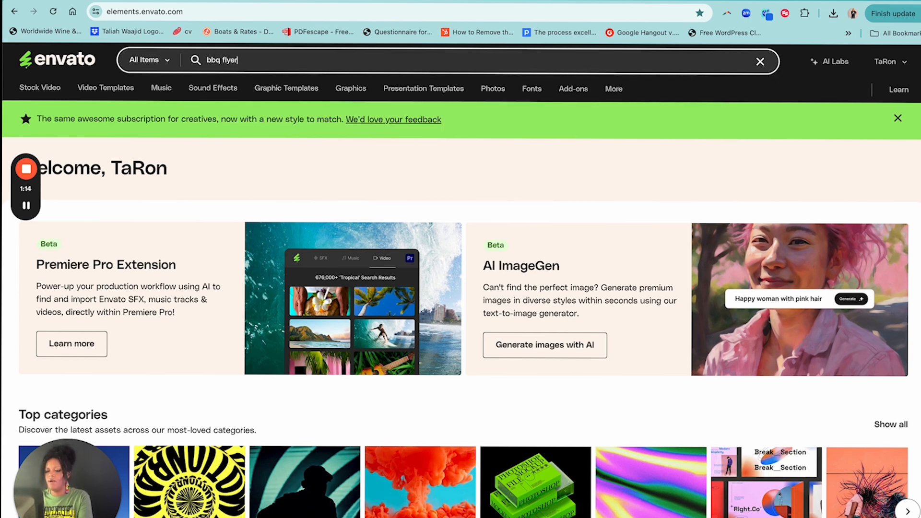
{"action": "key", "text": "Return"}
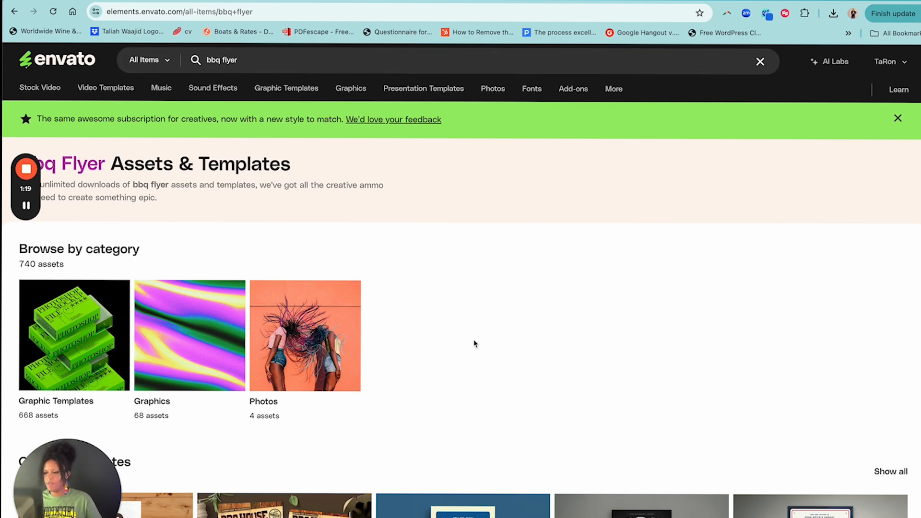
Look over the bbq flyer results and show all matching graphic templates
{"action": "scroll", "coordinate": [421, 343], "scroll_direction": "down", "scroll_amount": 5}
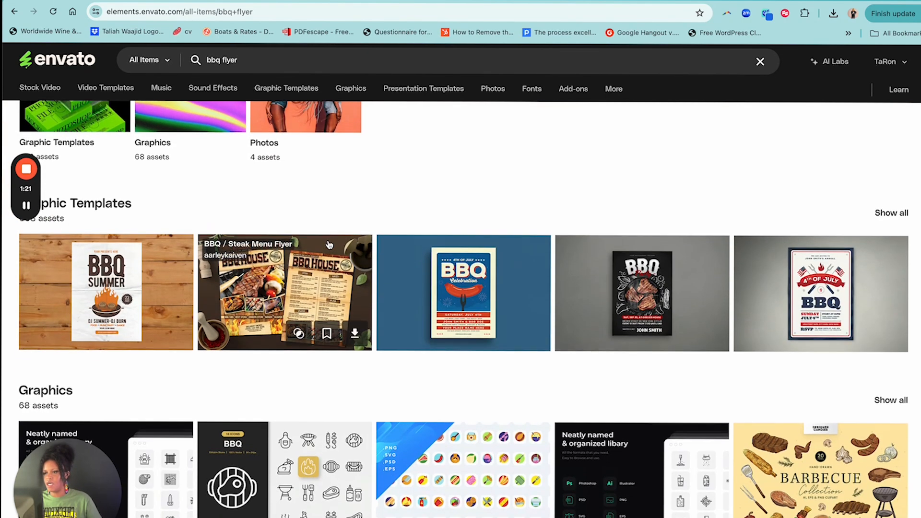
{"action": "scroll", "coordinate": [329, 245], "scroll_direction": "up", "scroll_amount": 3}
{"action": "scroll", "coordinate": [370, 269], "scroll_direction": "down", "scroll_amount": 1}
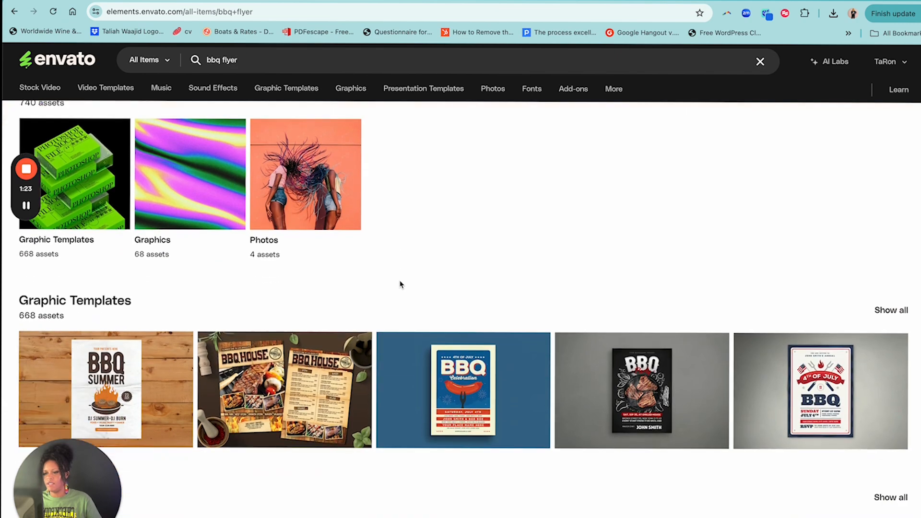
{"action": "scroll", "coordinate": [435, 281], "scroll_direction": "down", "scroll_amount": 3}
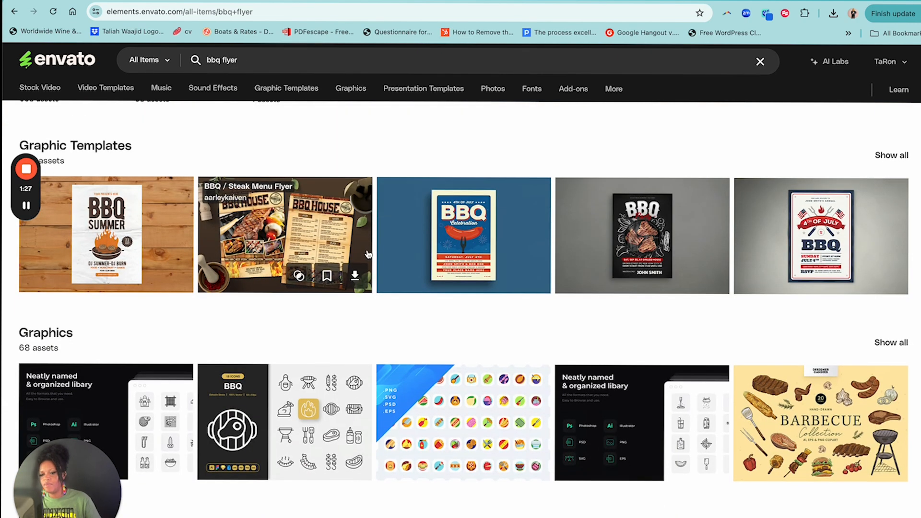
{"action": "scroll", "coordinate": [371, 253], "scroll_direction": "down", "scroll_amount": 8}
{"action": "scroll", "coordinate": [370, 254], "scroll_direction": "up", "scroll_amount": 7}
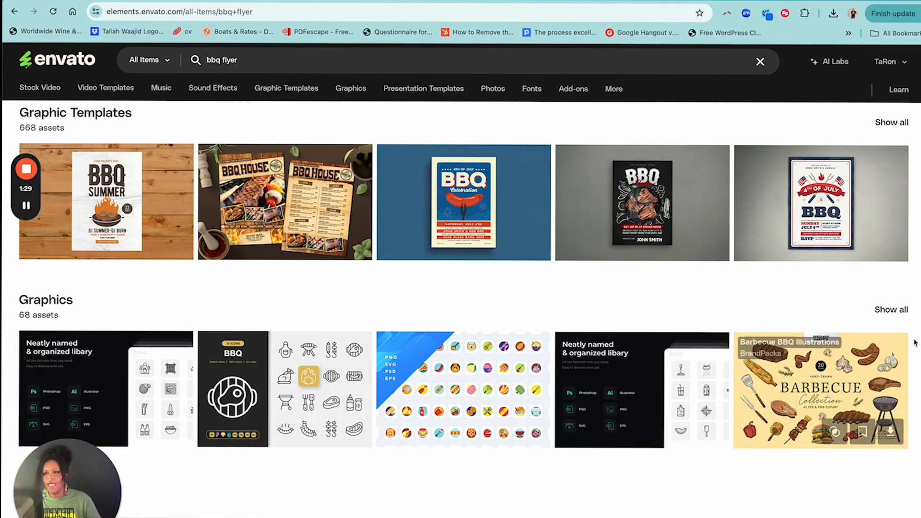
{"action": "scroll", "coordinate": [816, 394], "scroll_direction": "up", "scroll_amount": 4}
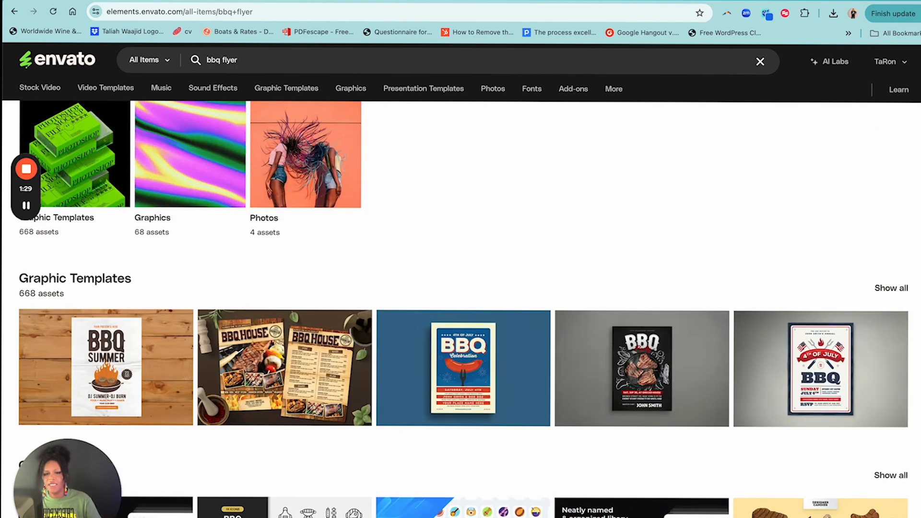
{"action": "left_click", "coordinate": [893, 290]}
Open the flame-covered BBQ Weekend Flyer from the graphic templates and inspect its enlarged preview
{"action": "scroll", "coordinate": [644, 287], "scroll_direction": "down", "scroll_amount": 10}
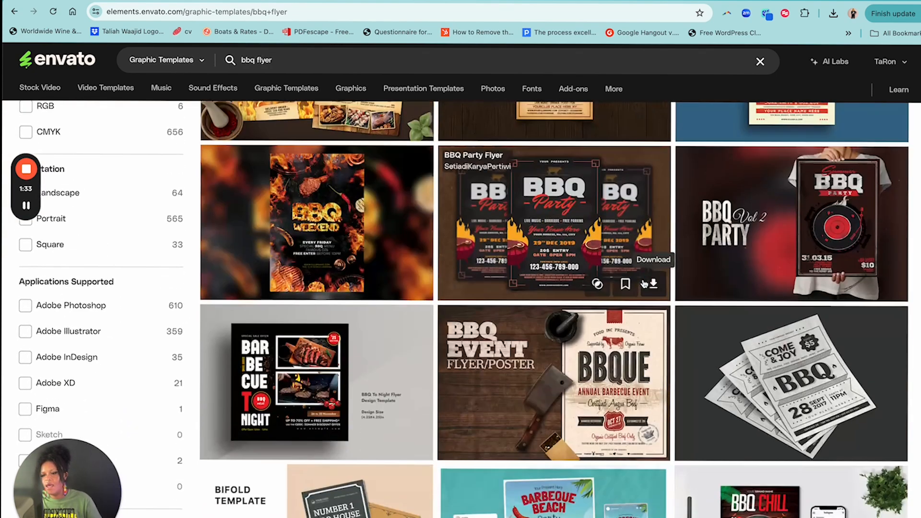
{"action": "scroll", "coordinate": [644, 284], "scroll_direction": "down", "scroll_amount": 1}
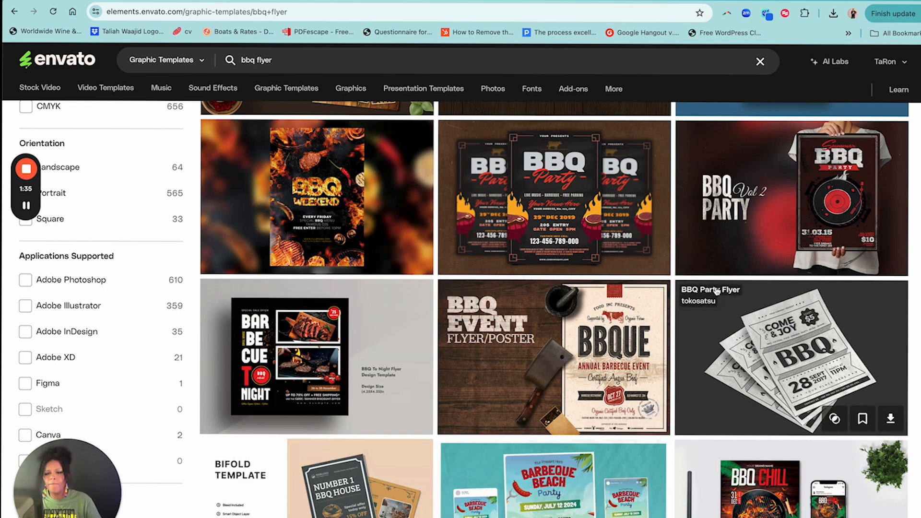
{"action": "scroll", "coordinate": [720, 290], "scroll_direction": "up", "scroll_amount": 1}
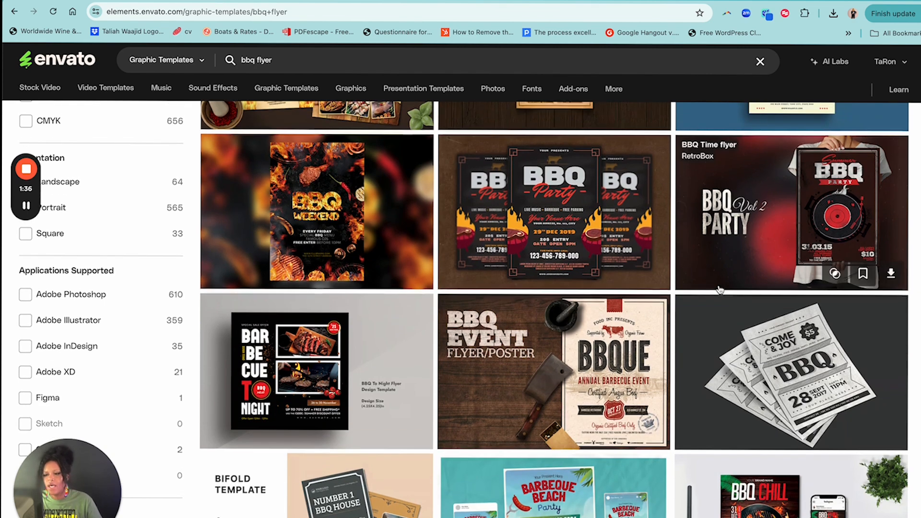
{"action": "left_click", "coordinate": [334, 207]}
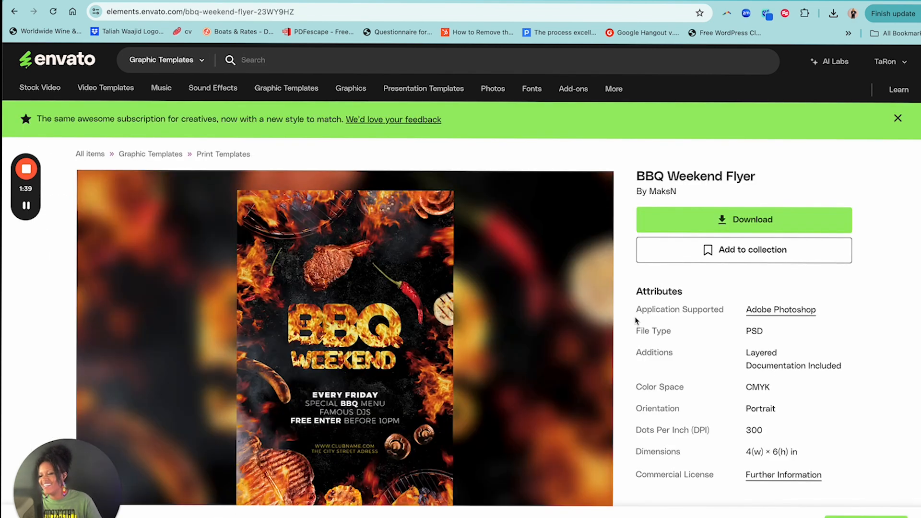
{"action": "left_click", "coordinate": [363, 363]}
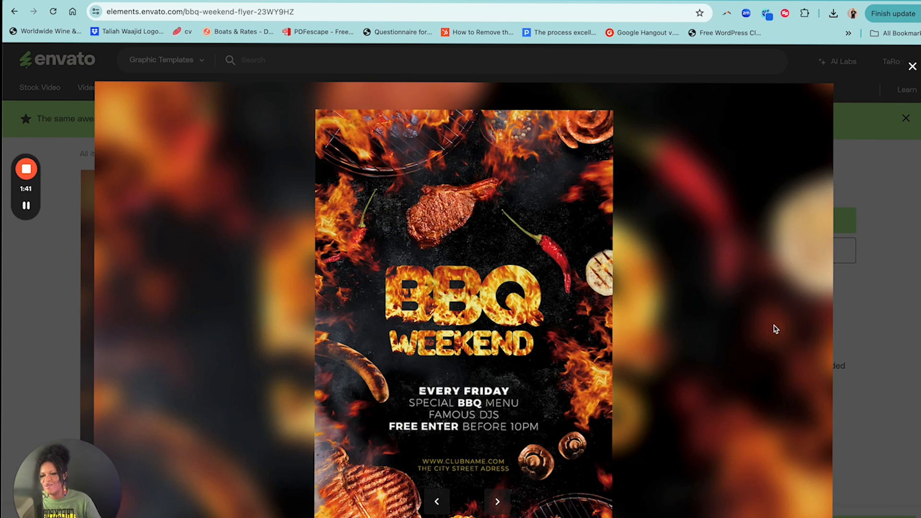
{"action": "left_click", "coordinate": [893, 336]}
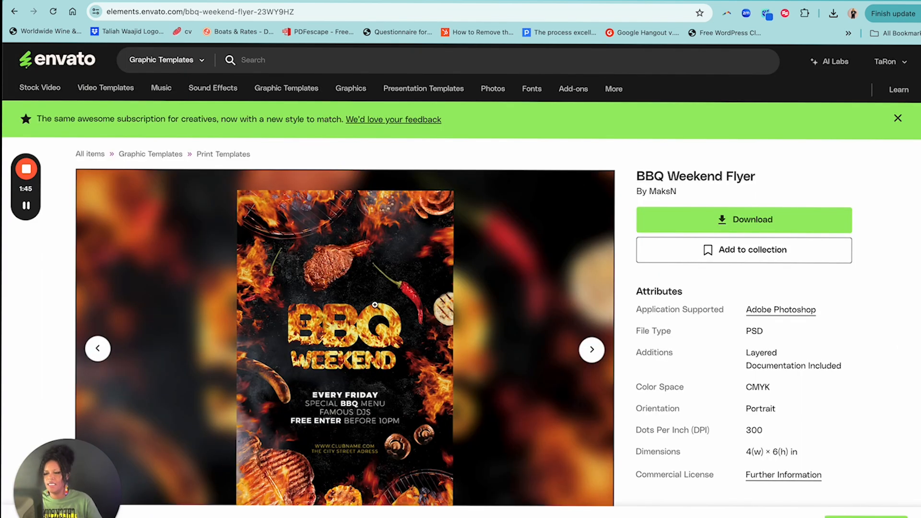
Open the similar dark square "Barbecue Weekend" flyer template and dismiss the feedback banner
{"action": "scroll", "coordinate": [379, 305], "scroll_direction": "down", "scroll_amount": 8}
{"action": "scroll", "coordinate": [398, 307], "scroll_direction": "down", "scroll_amount": 5}
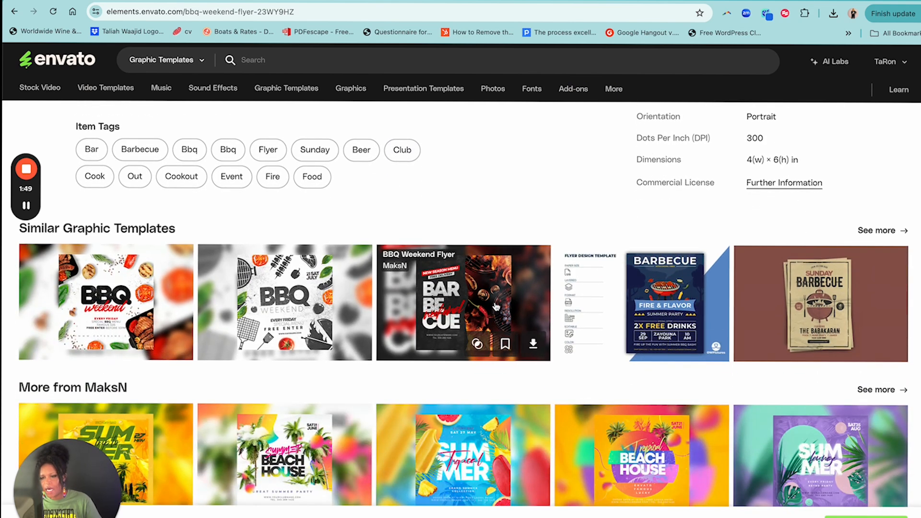
{"action": "left_click", "coordinate": [461, 294]}
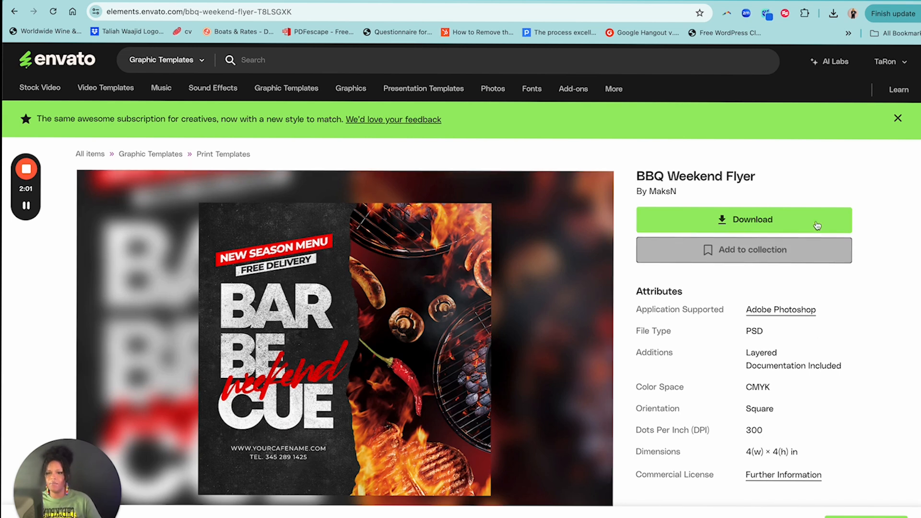
{"action": "scroll", "coordinate": [849, 194], "scroll_direction": "down", "scroll_amount": 1}
{"action": "left_click", "coordinate": [898, 116]}
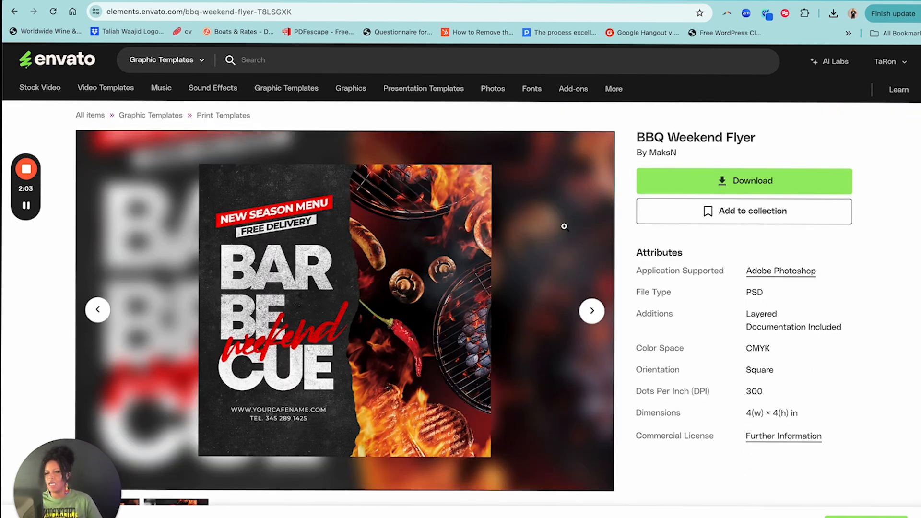
Return to the flame-covered flyer's similar templates, open the white square BBQ Weekend Flyer and review its description and attributes
{"action": "left_click", "coordinate": [15, 11]}
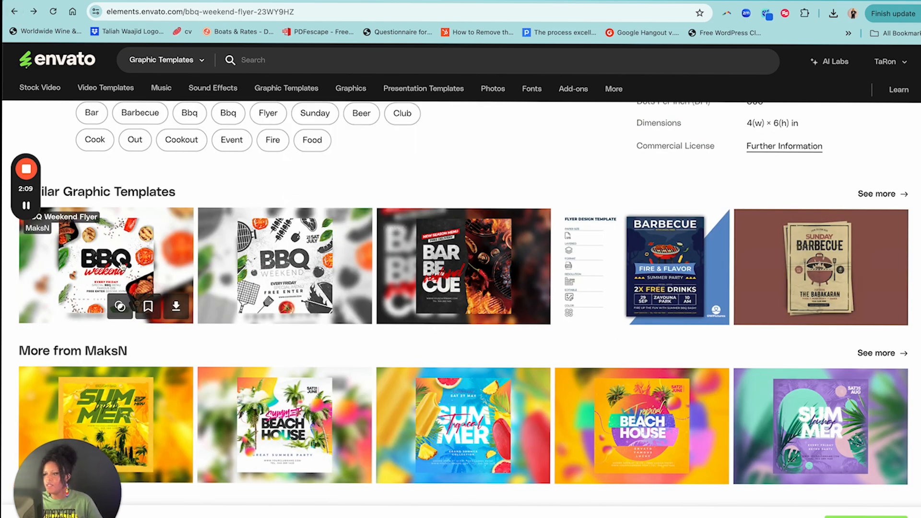
{"action": "left_click", "coordinate": [121, 266]}
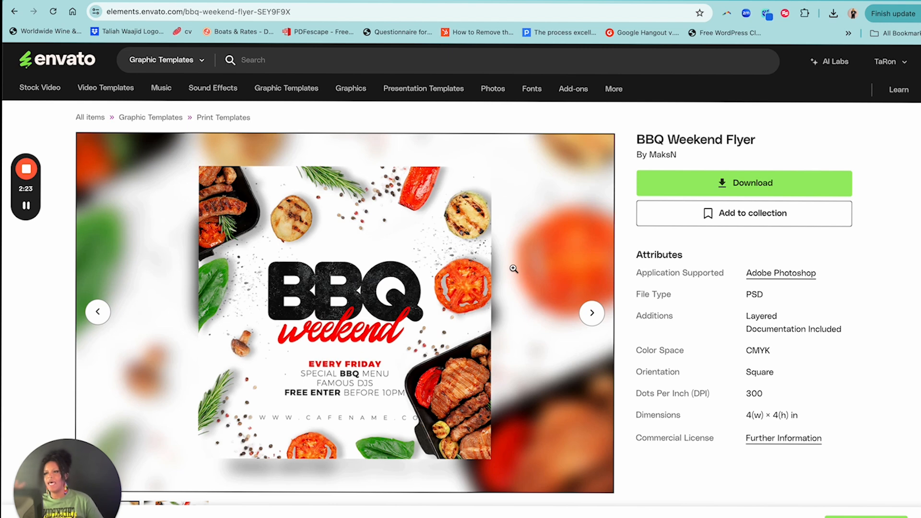
{"action": "scroll", "coordinate": [914, 148], "scroll_direction": "down", "scroll_amount": 1}
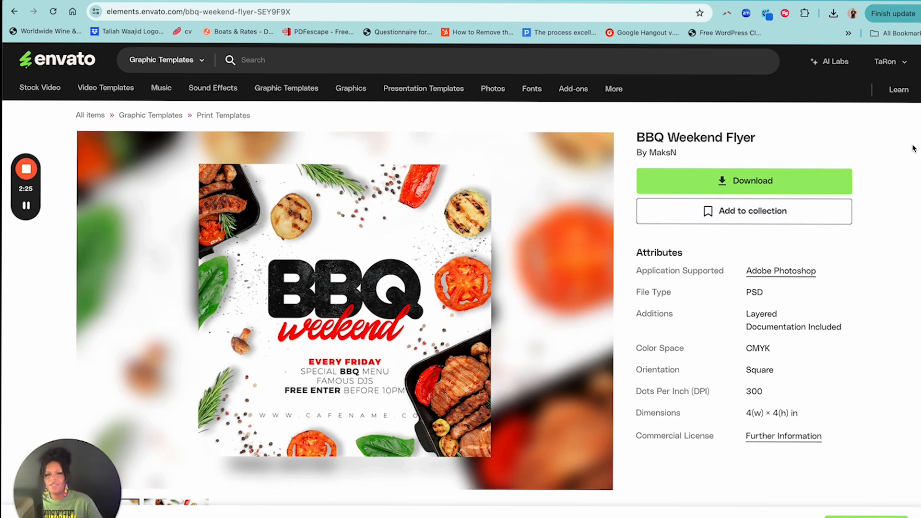
{"action": "scroll", "coordinate": [386, 158], "scroll_direction": "down", "scroll_amount": 6}
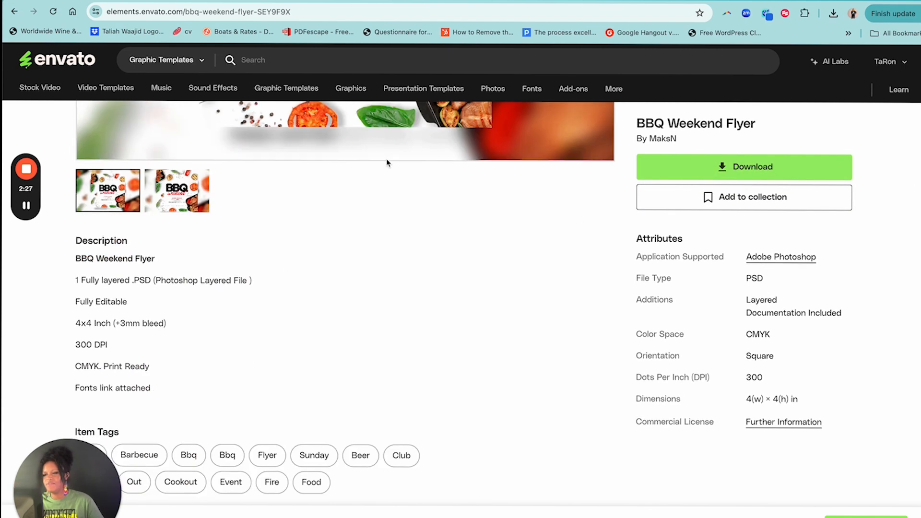
Go back and browse the full list of graphic templates similar to the flame-covered BBQ Weekend Flyer
{"action": "left_click", "coordinate": [14, 12]}
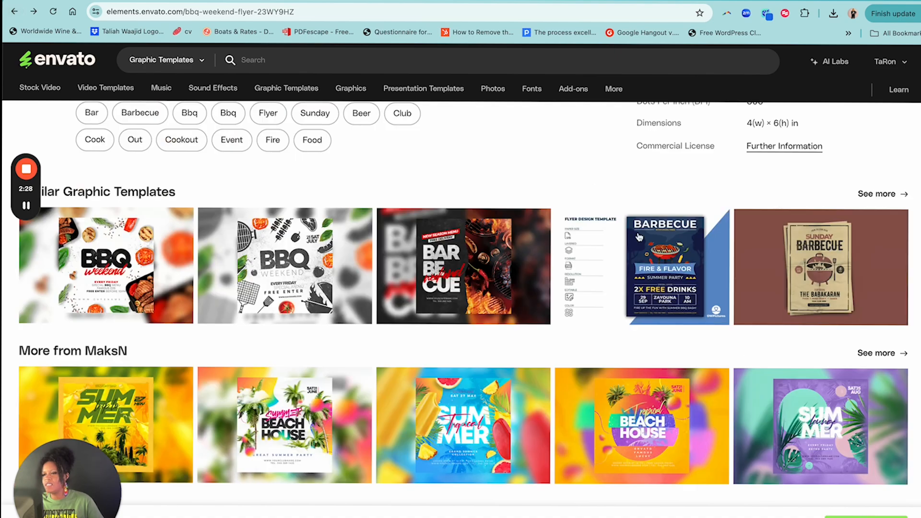
{"action": "left_click", "coordinate": [898, 194]}
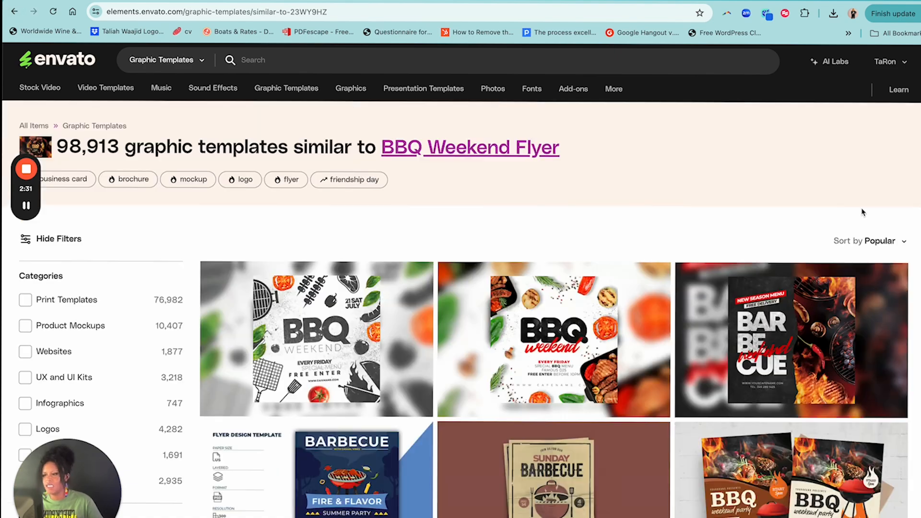
{"action": "scroll", "coordinate": [577, 374], "scroll_direction": "down", "scroll_amount": 8}
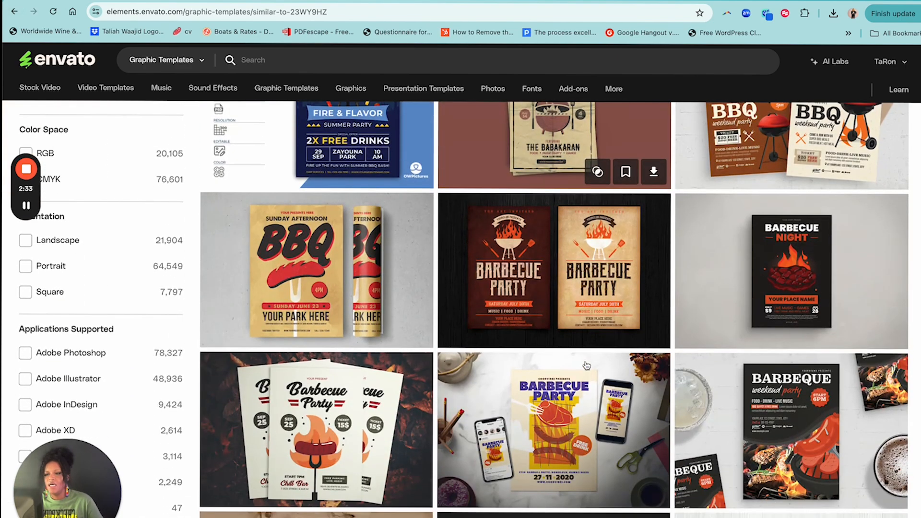
{"action": "scroll", "coordinate": [590, 363], "scroll_direction": "down", "scroll_amount": 3}
{"action": "scroll", "coordinate": [595, 359], "scroll_direction": "down", "scroll_amount": 2}
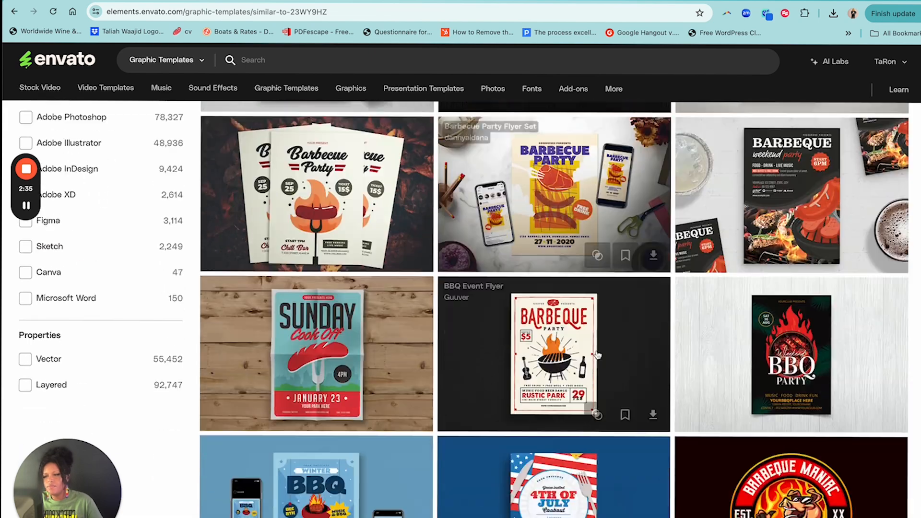
{"action": "scroll", "coordinate": [599, 356], "scroll_direction": "down", "scroll_amount": 11}
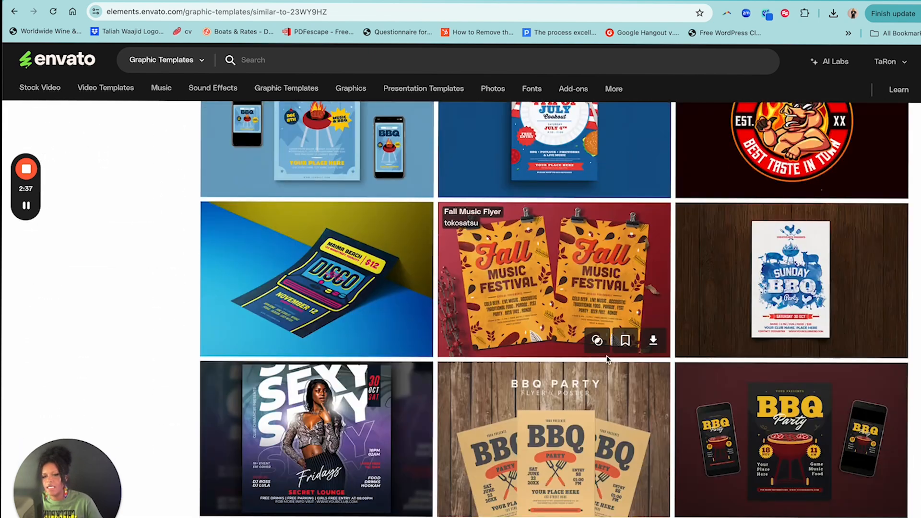
{"action": "scroll", "coordinate": [606, 357], "scroll_direction": "down", "scroll_amount": 15}
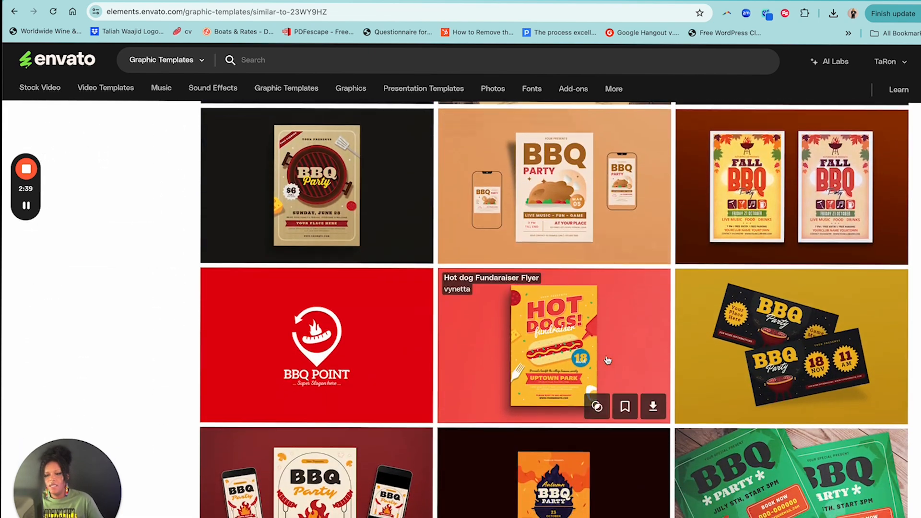
{"action": "scroll", "coordinate": [608, 360], "scroll_direction": "down", "scroll_amount": 3}
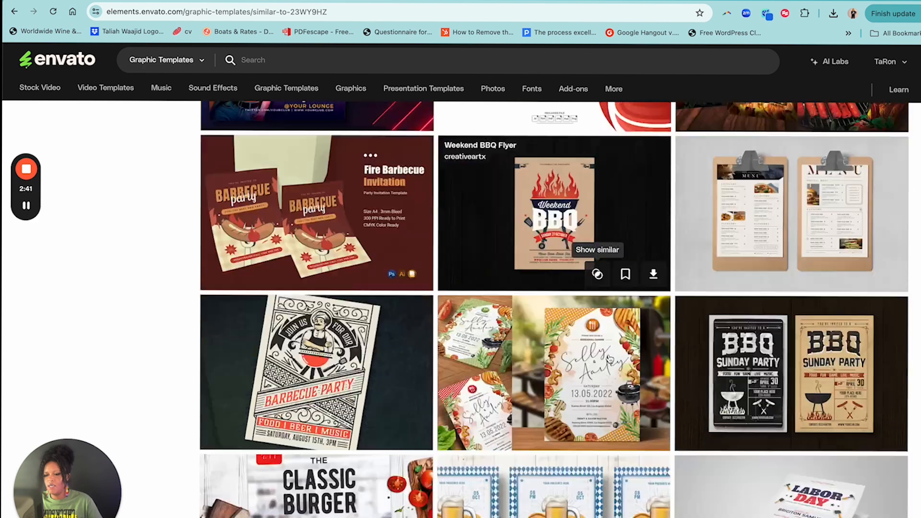
Search the graphic templates for "cookout flyer" and browse the matching designs
{"action": "left_click", "coordinate": [288, 60]}
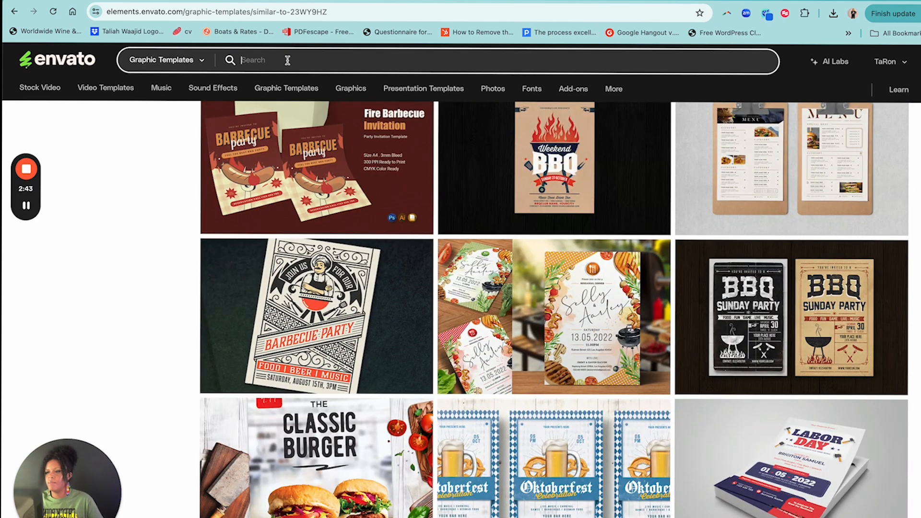
{"action": "type", "text": "cookout"}
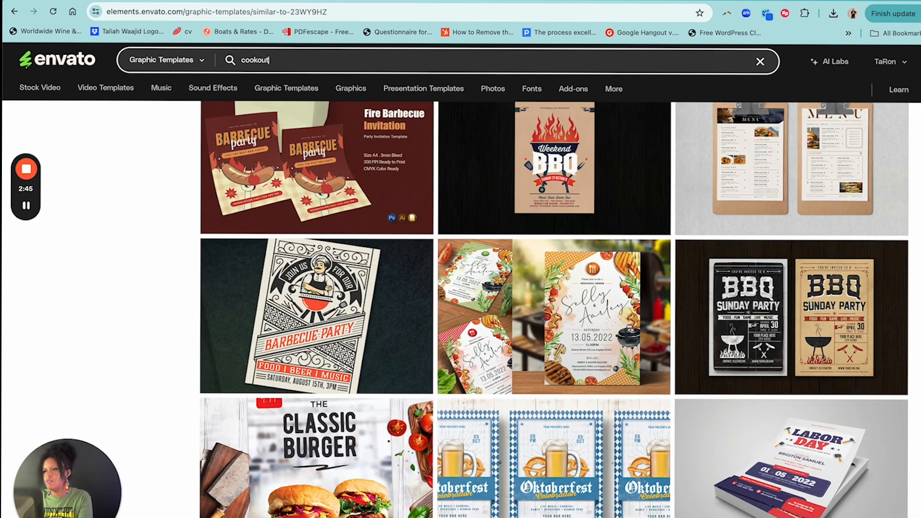
{"action": "type", "text": " flyer"}
{"action": "key", "text": "Return"}
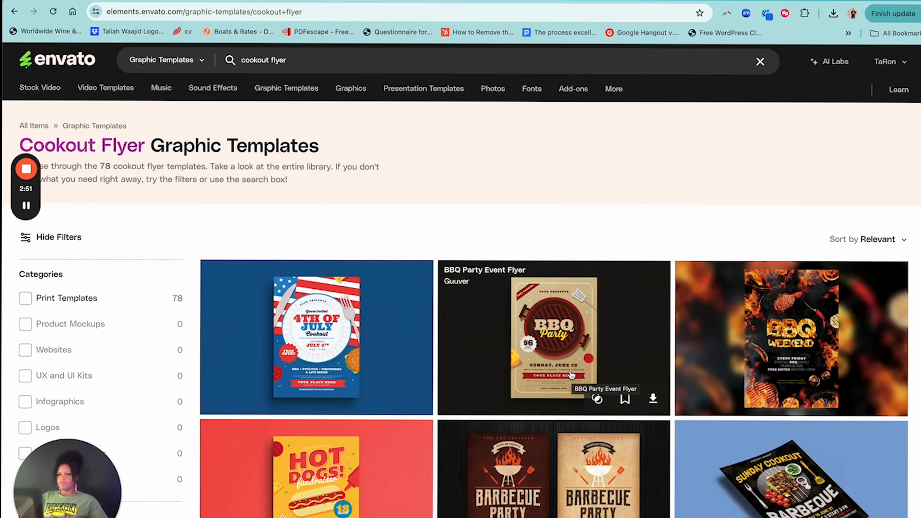
{"action": "scroll", "coordinate": [571, 368], "scroll_direction": "down", "scroll_amount": 5}
{"action": "scroll", "coordinate": [574, 363], "scroll_direction": "down", "scroll_amount": 2}
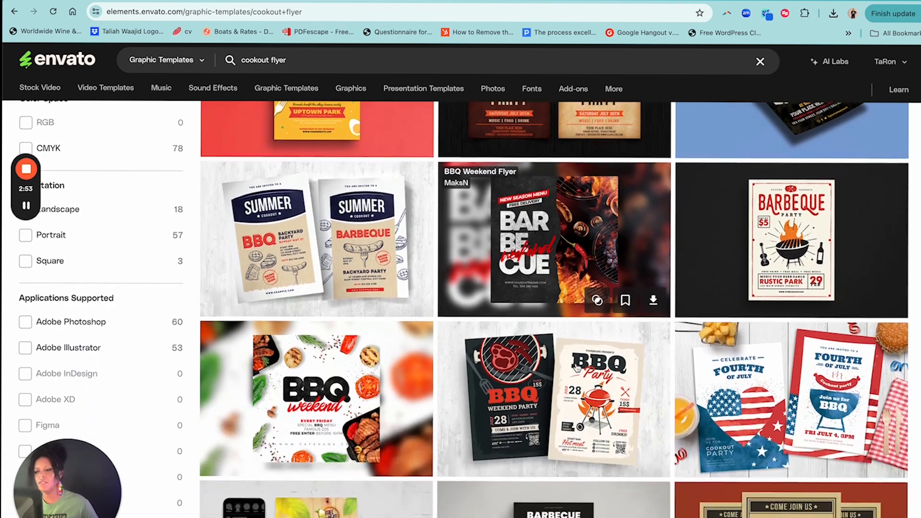
Examine the rest of the "cookout flyer" template results for a suitable barbecue design
{"action": "scroll", "coordinate": [605, 364], "scroll_direction": "down", "scroll_amount": 5}
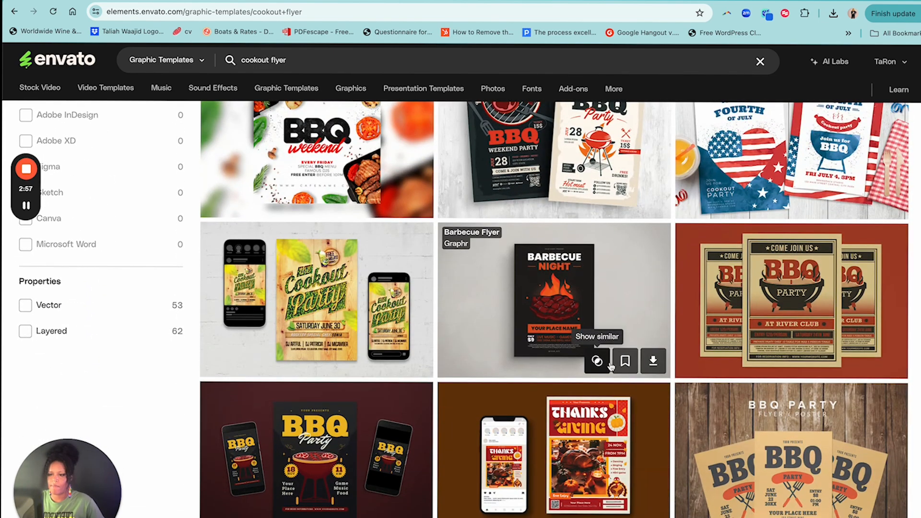
{"action": "scroll", "coordinate": [590, 366], "scroll_direction": "down", "scroll_amount": 7}
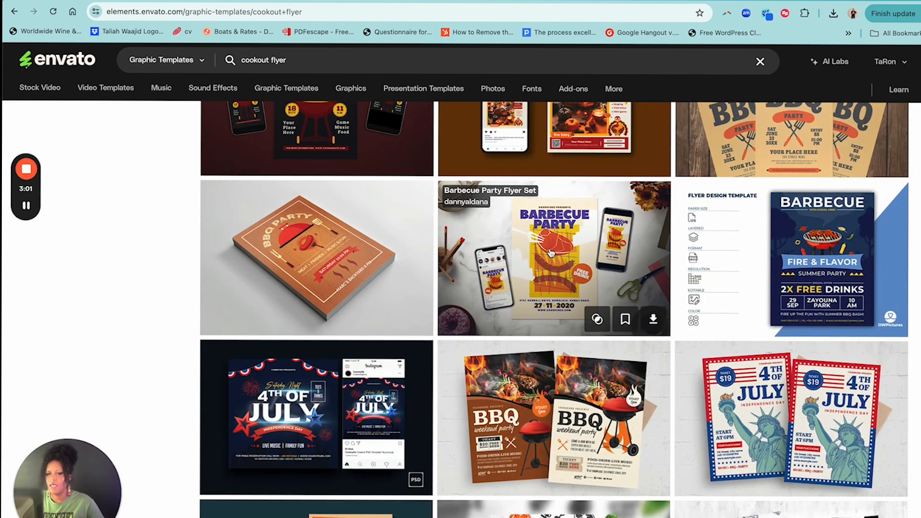
{"action": "scroll", "coordinate": [552, 254], "scroll_direction": "down", "scroll_amount": 6}
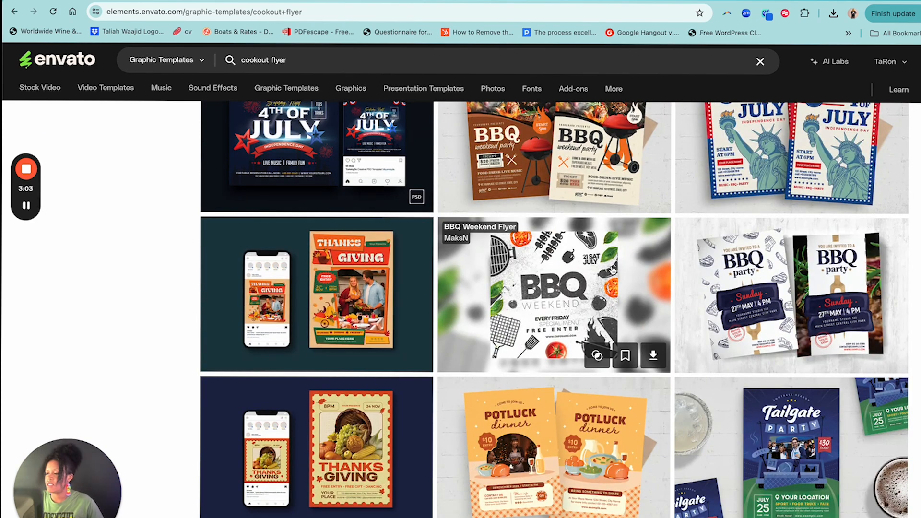
{"action": "scroll", "coordinate": [609, 272], "scroll_direction": "down", "scroll_amount": 4}
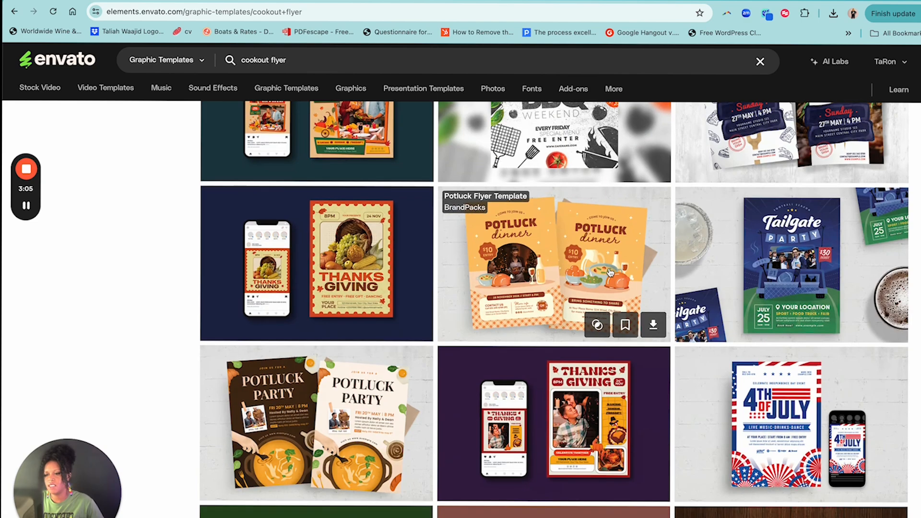
{"action": "scroll", "coordinate": [609, 273], "scroll_direction": "down", "scroll_amount": 10}
{"action": "scroll", "coordinate": [611, 273], "scroll_direction": "down", "scroll_amount": 6}
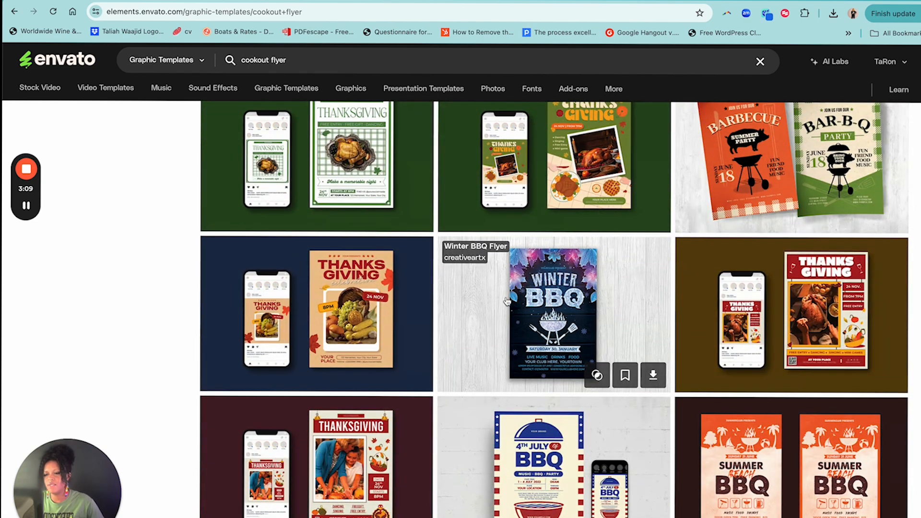
{"action": "scroll", "coordinate": [634, 293], "scroll_direction": "down", "scroll_amount": 5}
{"action": "scroll", "coordinate": [634, 294], "scroll_direction": "up", "scroll_amount": 20}
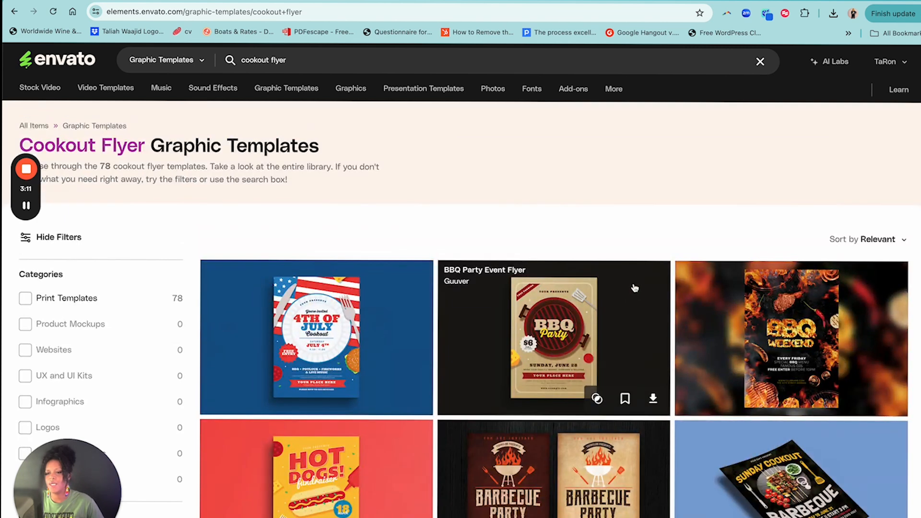
Search the graphic templates for "pool party cookout flyer"
{"action": "left_click", "coordinate": [329, 64]}
{"action": "left_click_drag", "start_coordinate": [329, 64], "coordinate": [223, 65]}
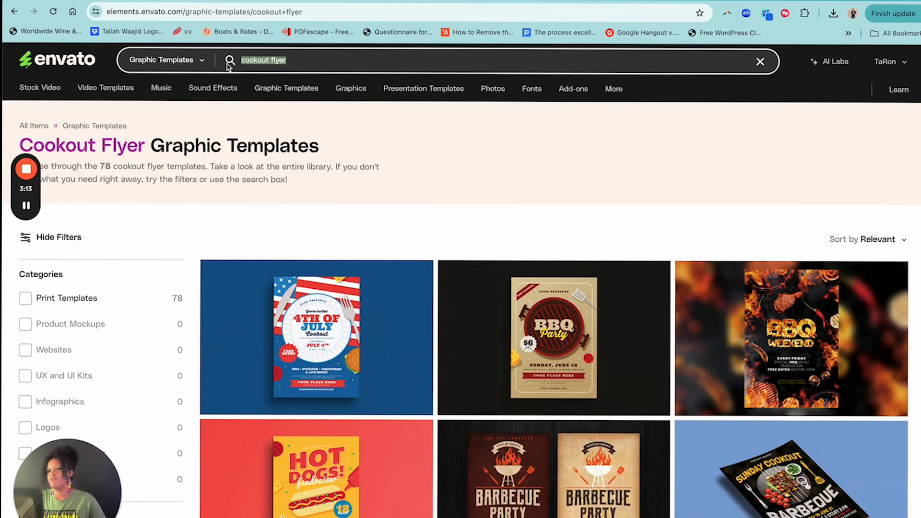
{"action": "type", "text": "pool party d"}
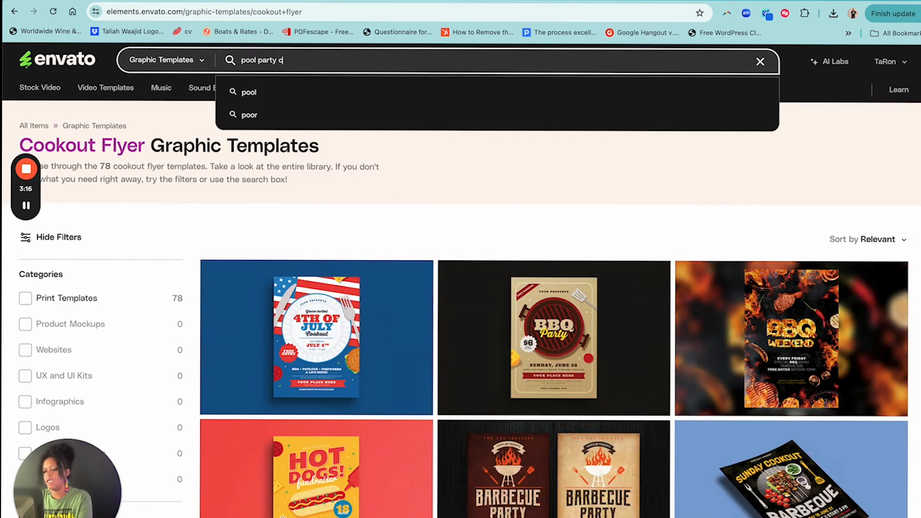
{"action": "key", "text": "BackSpace"}
{"action": "type", "text": "cookout flyer"}
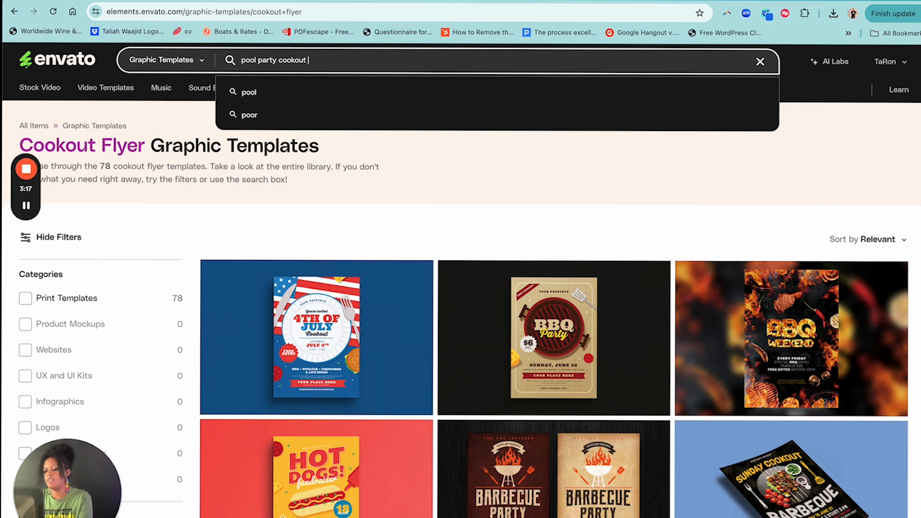
{"action": "key", "text": "Return"}
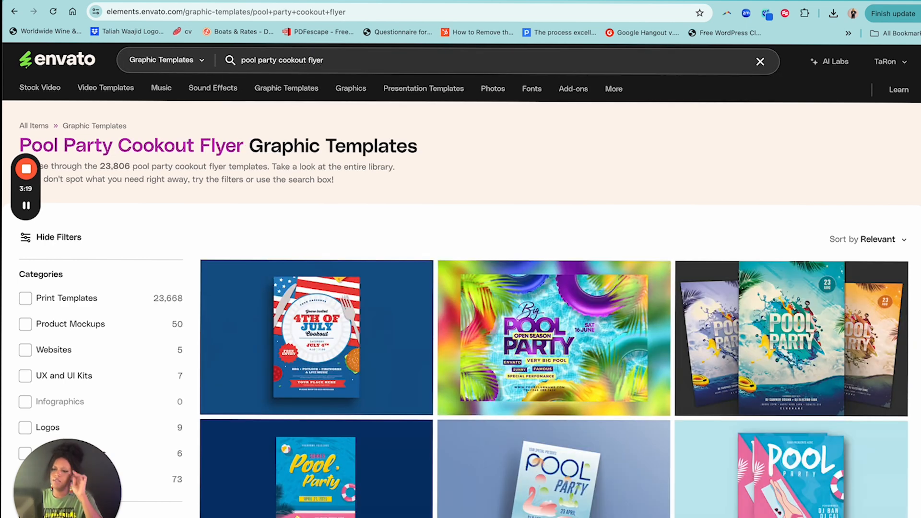
Download the colorful landscape "Big Pool Party" flyer template under the 1991 project and save the file in the Documents folder
{"action": "mouse_move", "coordinate": [569, 285]}
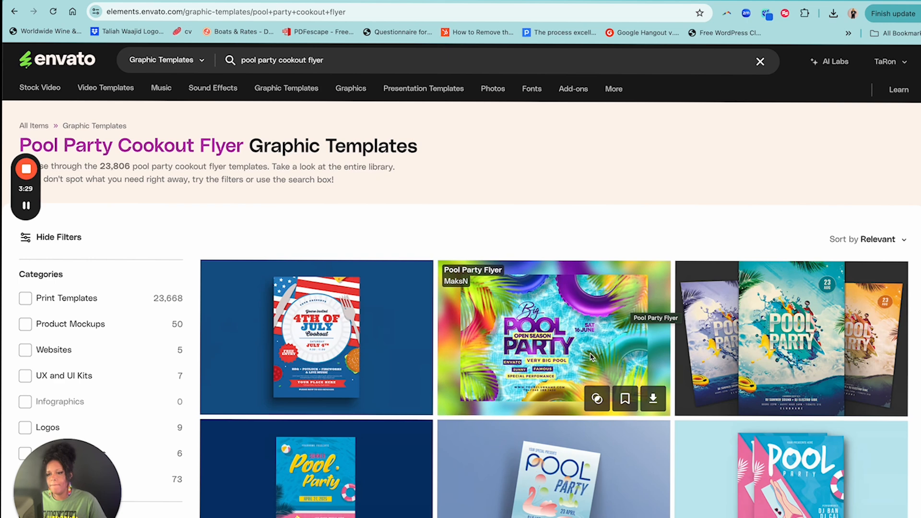
{"action": "left_click", "coordinate": [653, 399]}
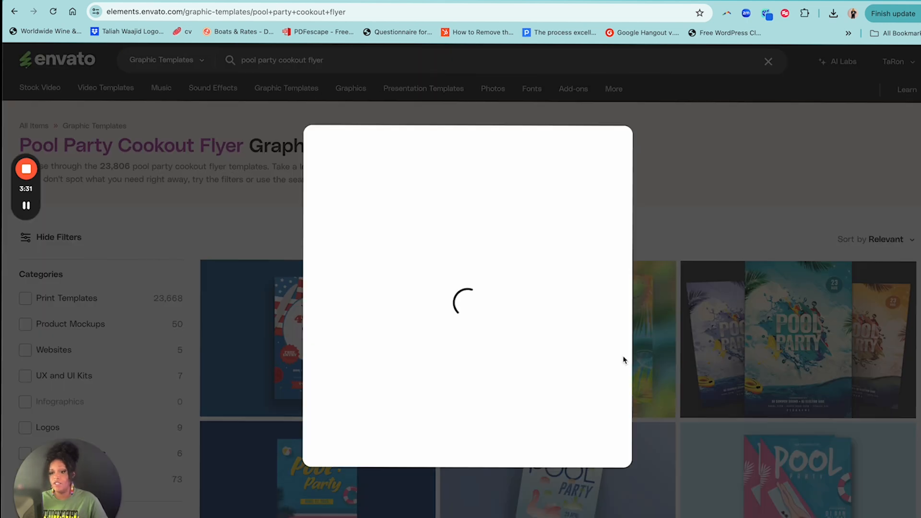
{"action": "left_click", "coordinate": [353, 289]}
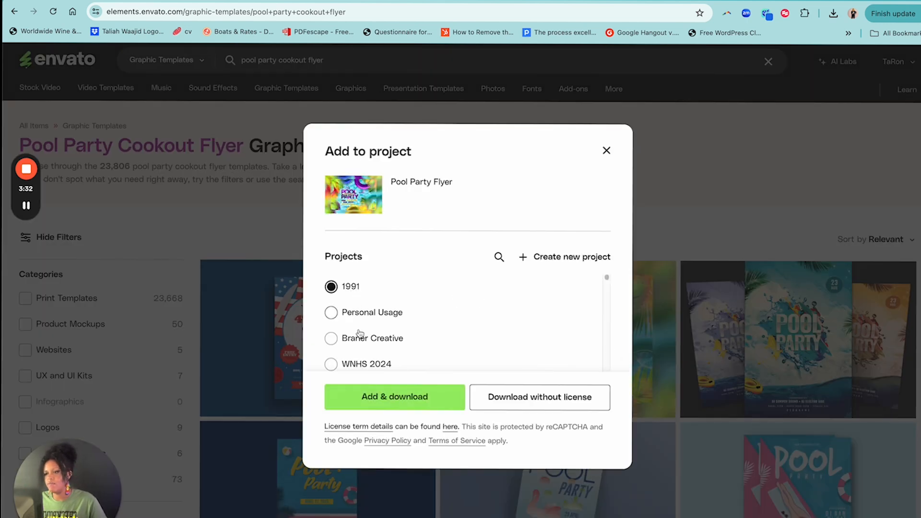
{"action": "left_click", "coordinate": [395, 397]}
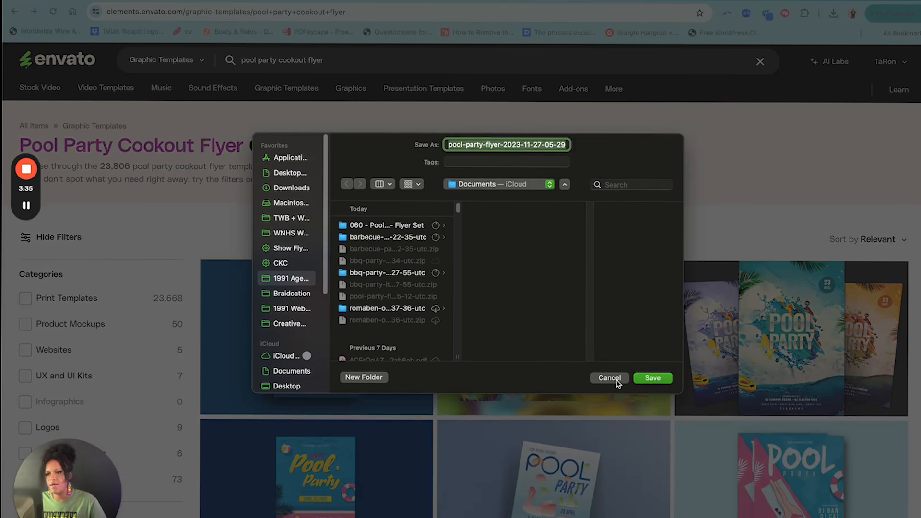
{"action": "left_click", "coordinate": [653, 378]}
Browse the pool party cookout results and open the "Pool Party - Flyer Set" with palm trees around a pool
{"action": "scroll", "coordinate": [556, 345], "scroll_direction": "down", "scroll_amount": 10}
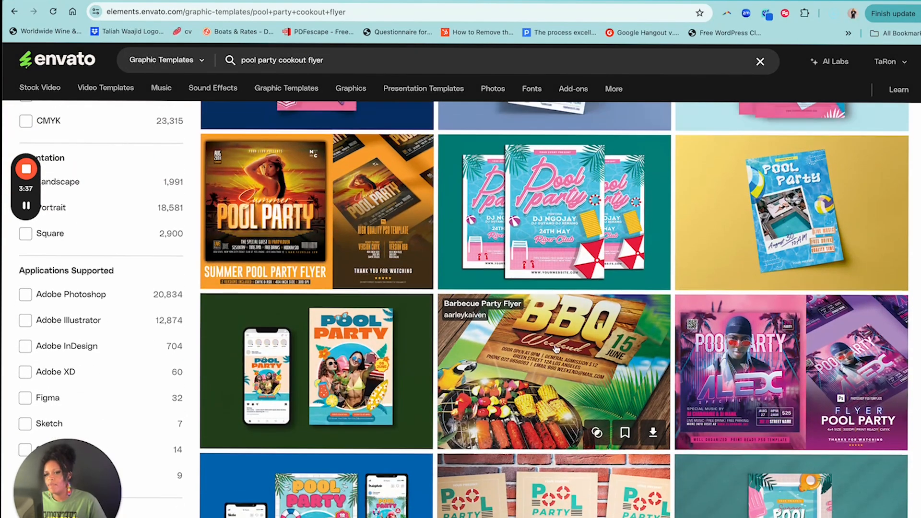
{"action": "scroll", "coordinate": [556, 349], "scroll_direction": "up", "scroll_amount": 1}
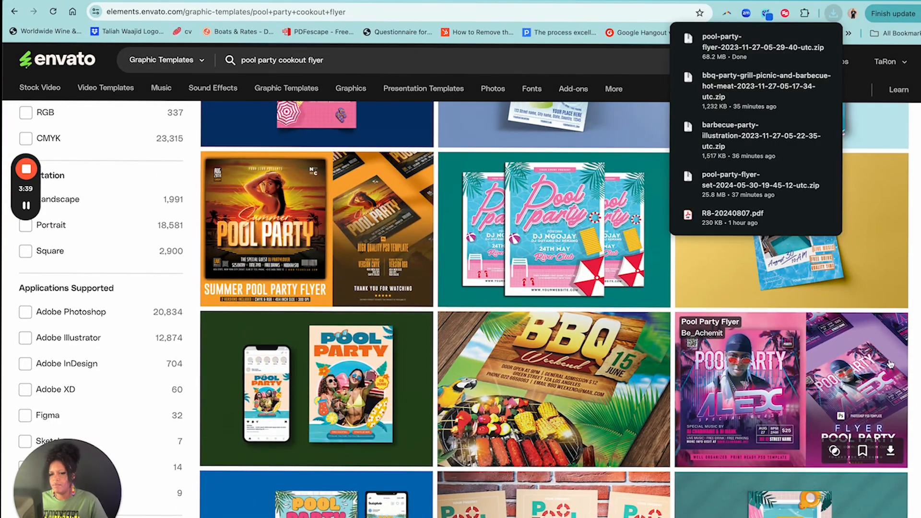
{"action": "scroll", "coordinate": [608, 355], "scroll_direction": "down", "scroll_amount": 5}
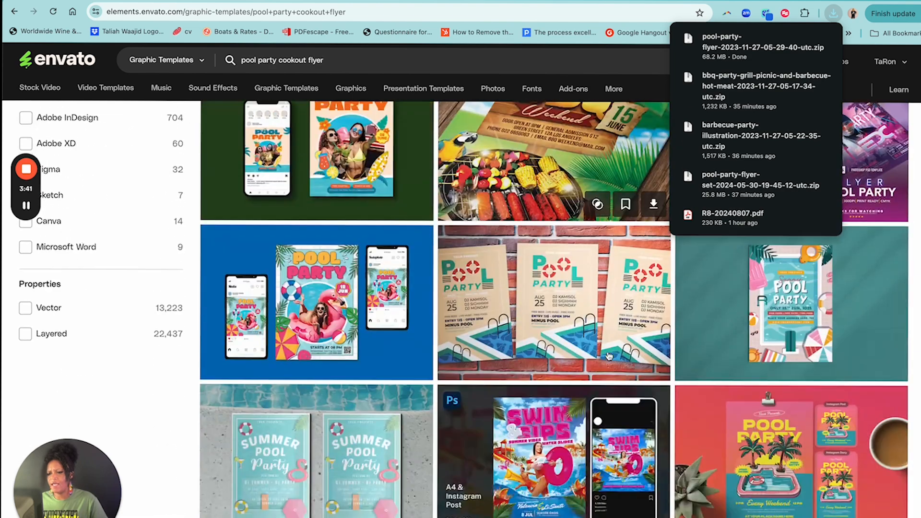
{"action": "scroll", "coordinate": [538, 200], "scroll_direction": "up", "scroll_amount": 15}
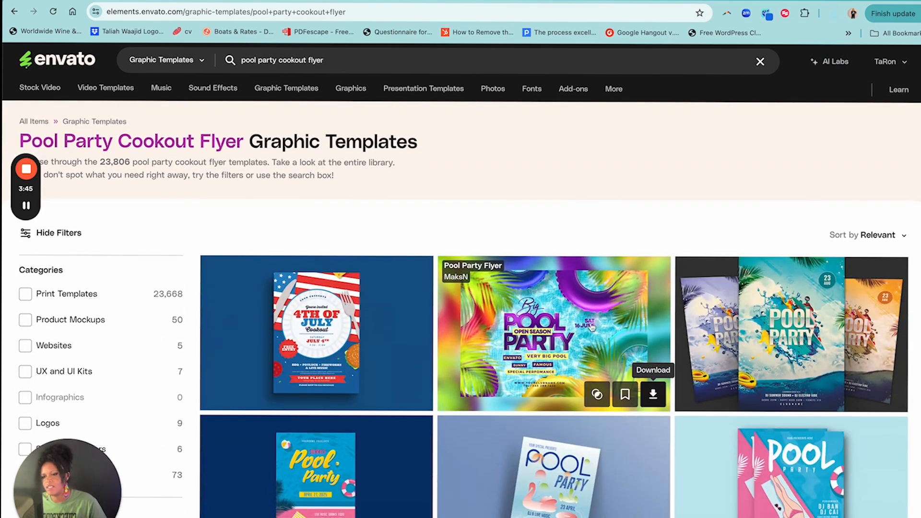
{"action": "scroll", "coordinate": [581, 317], "scroll_direction": "down", "scroll_amount": 15}
{"action": "scroll", "coordinate": [582, 317], "scroll_direction": "up", "scroll_amount": 3}
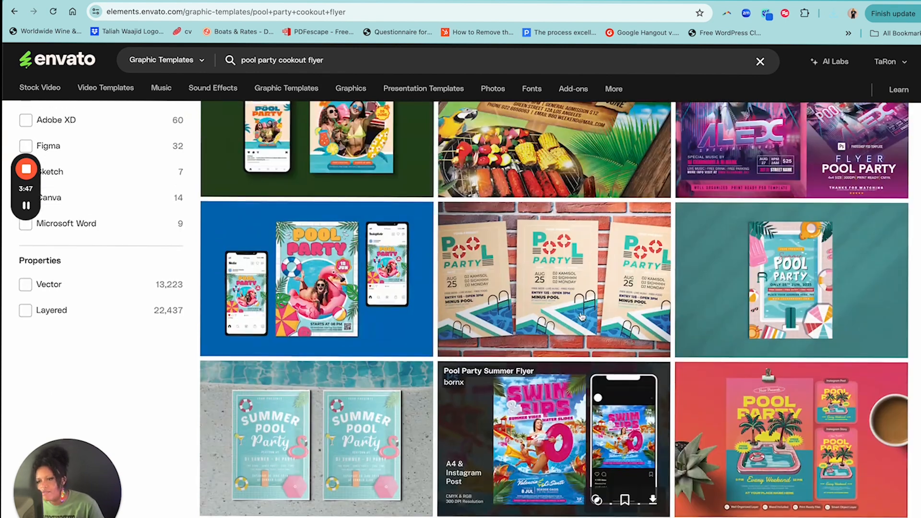
{"action": "scroll", "coordinate": [581, 316], "scroll_direction": "down", "scroll_amount": 5}
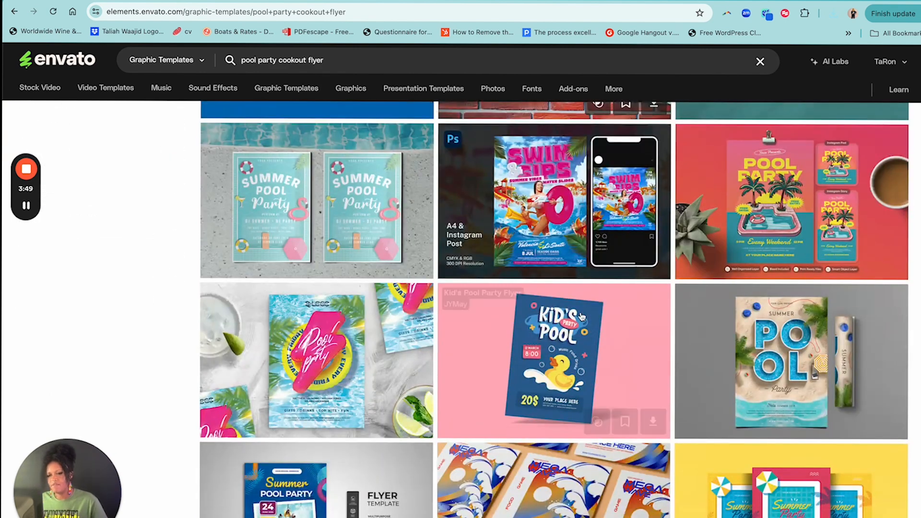
{"action": "left_click", "coordinate": [797, 209]}
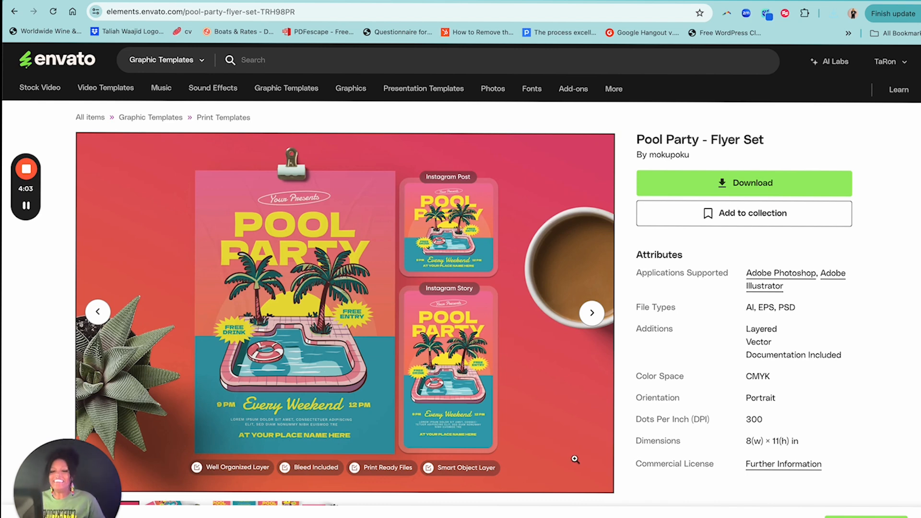
Review the Pool Party flyer set's description, key features, included files, attributes and similar templates
{"action": "scroll", "coordinate": [509, 402], "scroll_direction": "down", "scroll_amount": 8}
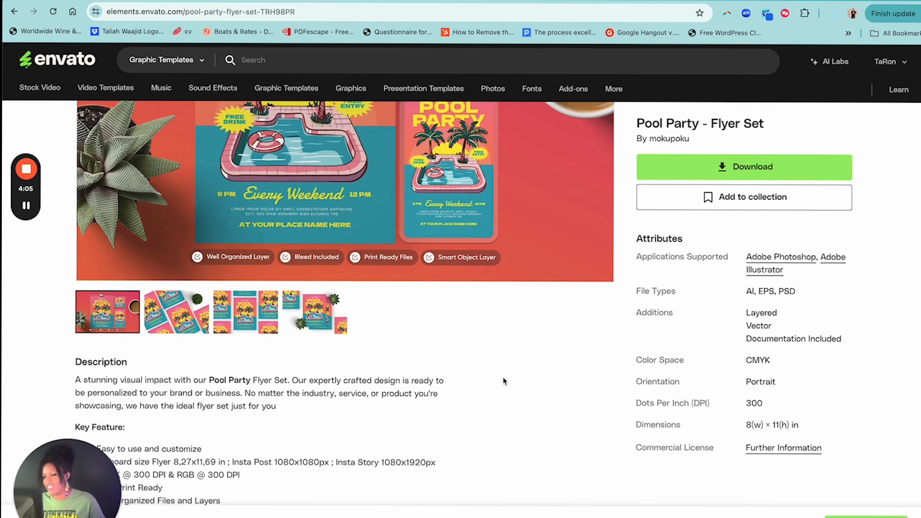
{"action": "scroll", "coordinate": [508, 381], "scroll_direction": "down", "scroll_amount": 3}
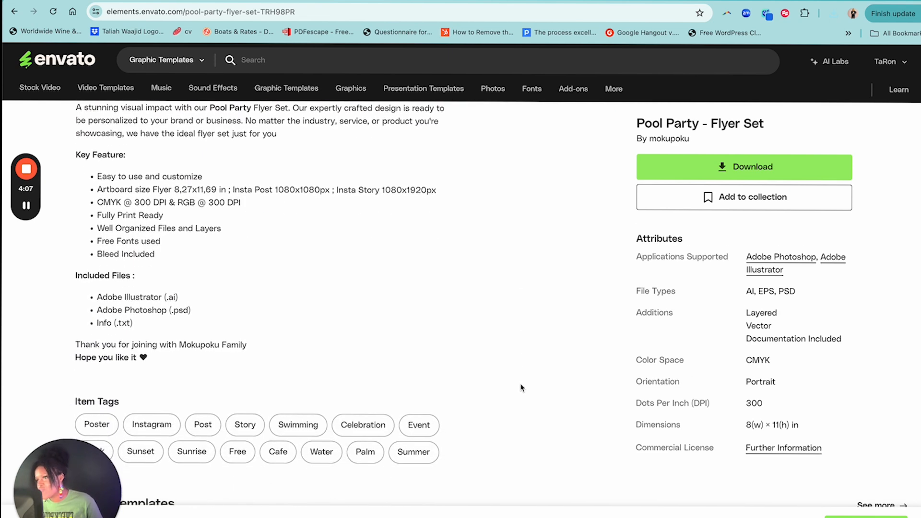
{"action": "scroll", "coordinate": [522, 387], "scroll_direction": "down", "scroll_amount": 6}
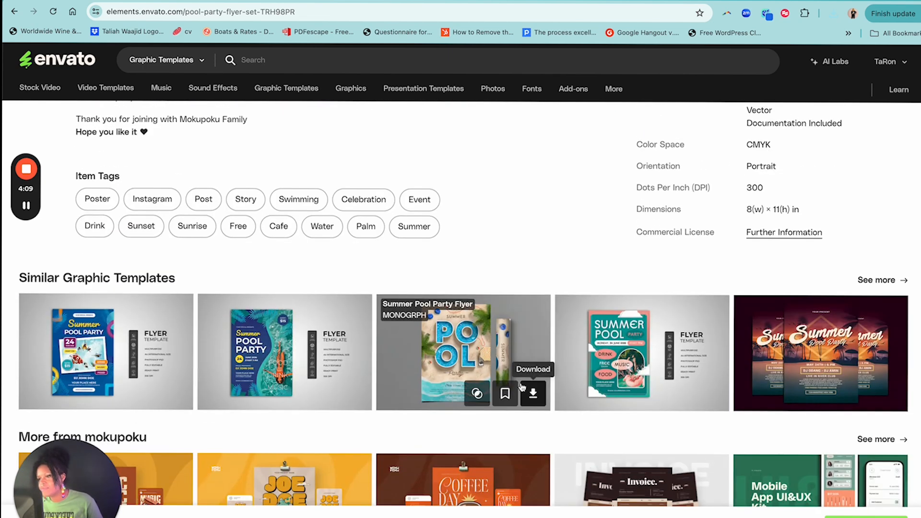
{"action": "scroll", "coordinate": [523, 388], "scroll_direction": "down", "scroll_amount": 1}
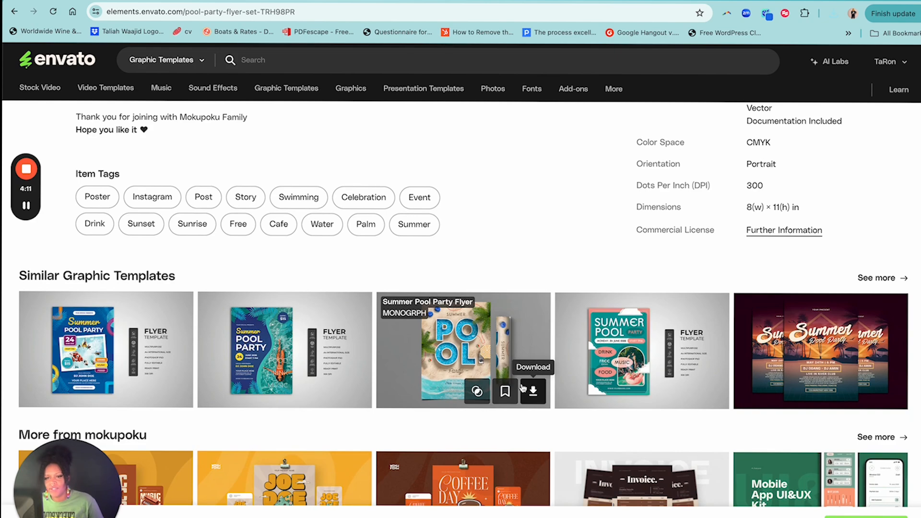
{"action": "scroll", "coordinate": [522, 388], "scroll_direction": "down", "scroll_amount": 8}
{"action": "scroll", "coordinate": [528, 387], "scroll_direction": "up", "scroll_amount": 20}
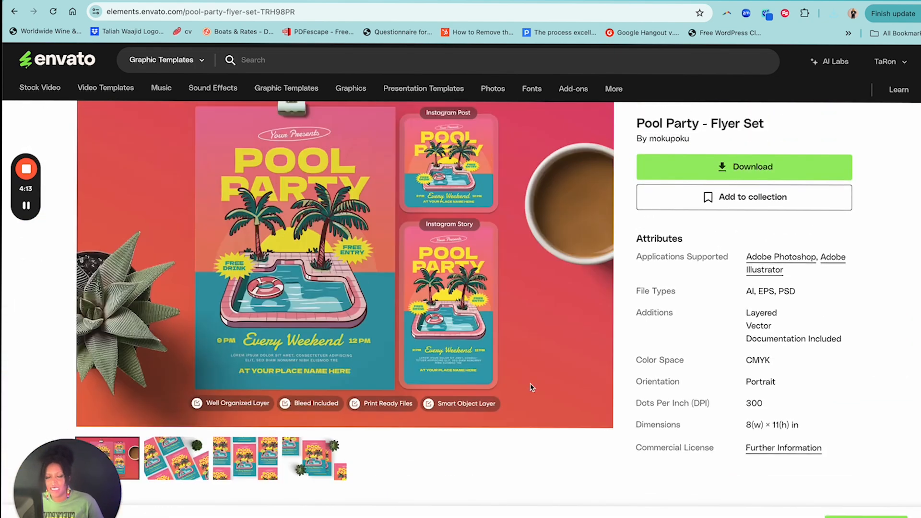
{"action": "scroll", "coordinate": [530, 387], "scroll_direction": "up", "scroll_amount": 2}
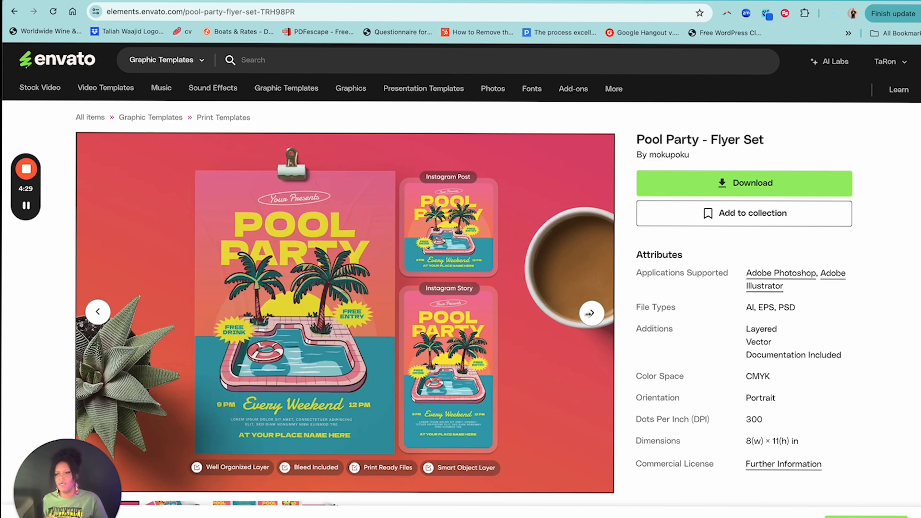
View all the preview images of the Pool Party flyer set
{"action": "left_click", "coordinate": [593, 313]}
{"action": "left_click", "coordinate": [593, 314]}
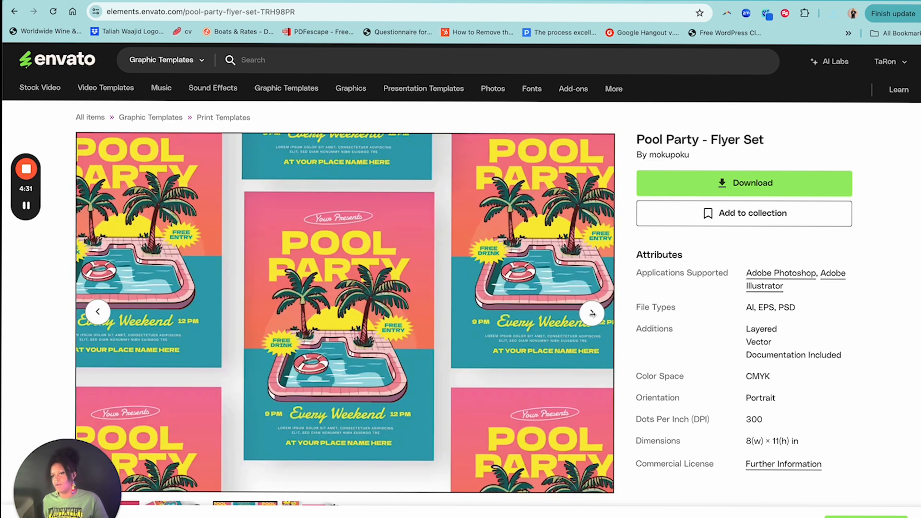
{"action": "left_click", "coordinate": [592, 313]}
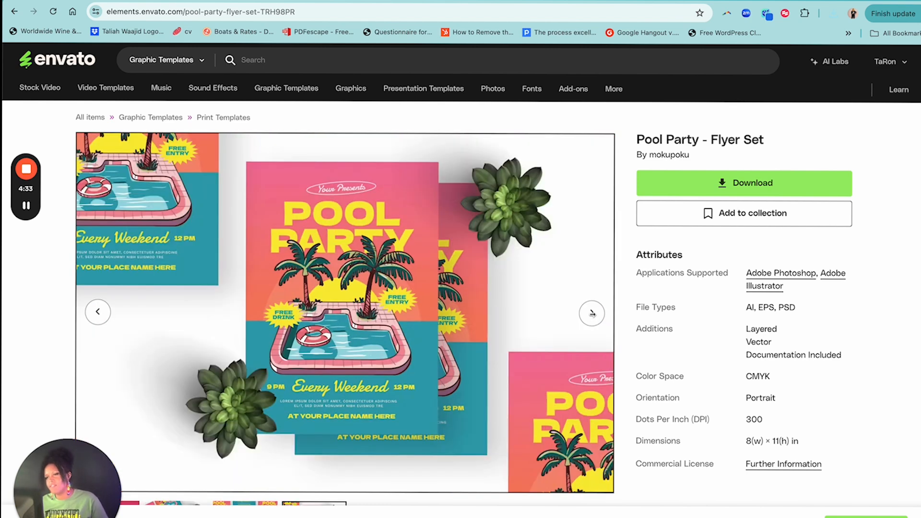
{"action": "left_click", "coordinate": [592, 313]}
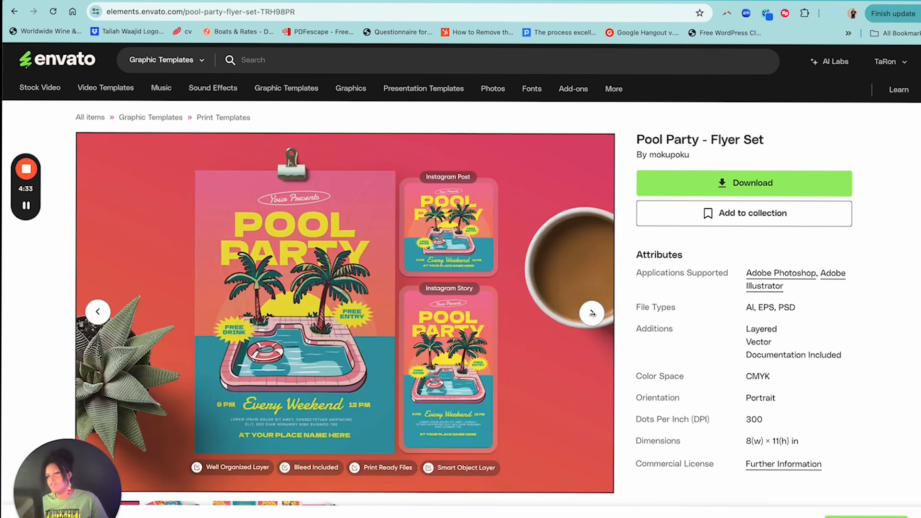
Return to the "pool party cookout flyer" results and browse more of the summer and pool party designs
{"action": "left_click", "coordinate": [15, 13]}
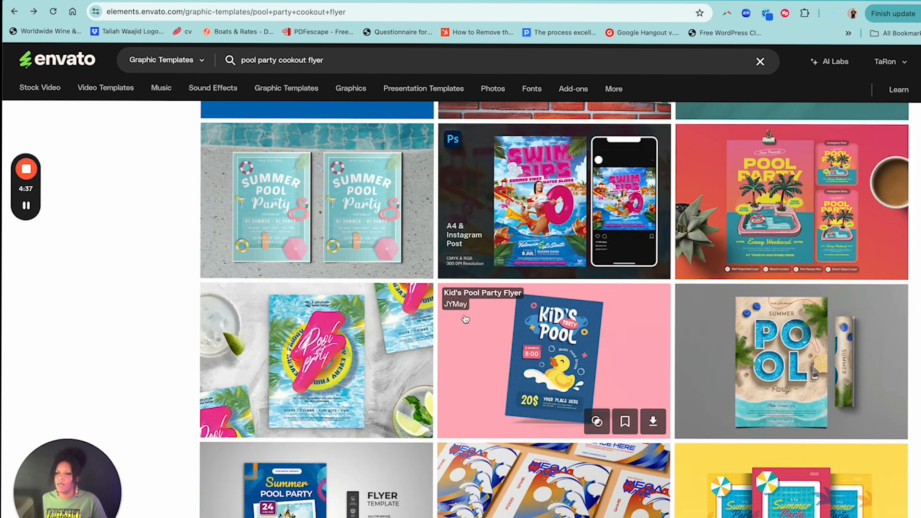
{"action": "scroll", "coordinate": [465, 303], "scroll_direction": "down", "scroll_amount": 1}
{"action": "scroll", "coordinate": [464, 302], "scroll_direction": "down", "scroll_amount": 5}
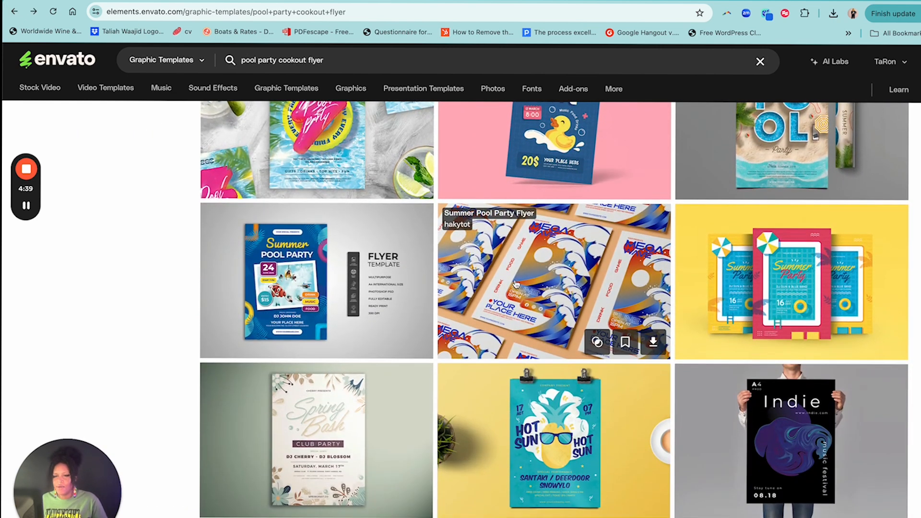
{"action": "scroll", "coordinate": [697, 326], "scroll_direction": "down", "scroll_amount": 5}
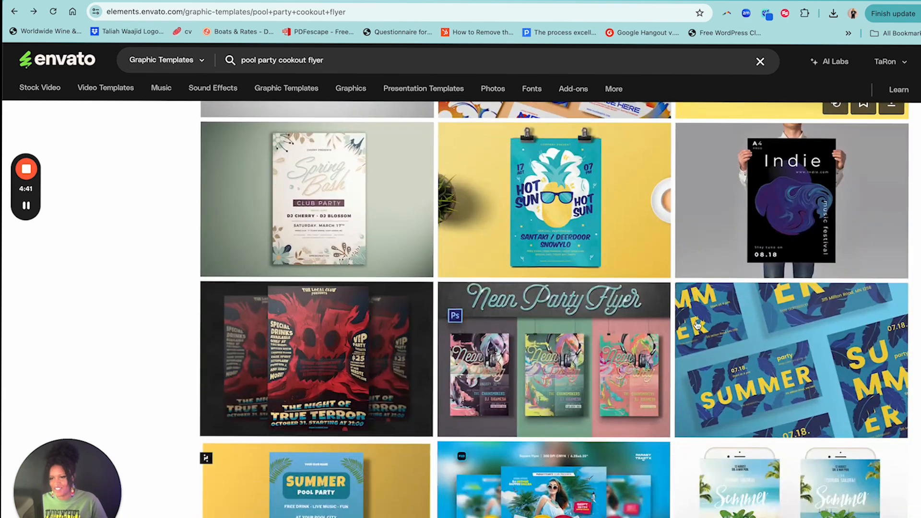
{"action": "scroll", "coordinate": [700, 325], "scroll_direction": "up", "scroll_amount": 8}
{"action": "scroll", "coordinate": [700, 324], "scroll_direction": "down", "scroll_amount": 7}
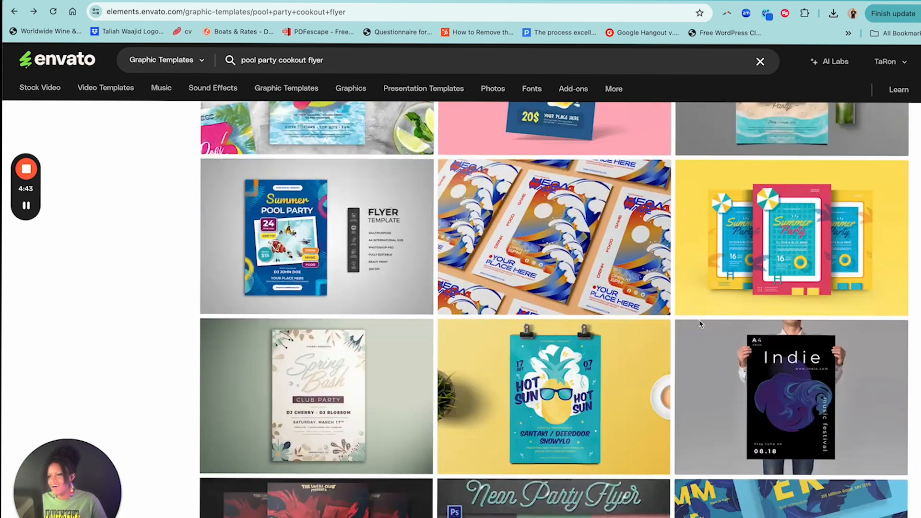
{"action": "scroll", "coordinate": [701, 327], "scroll_direction": "down", "scroll_amount": 4}
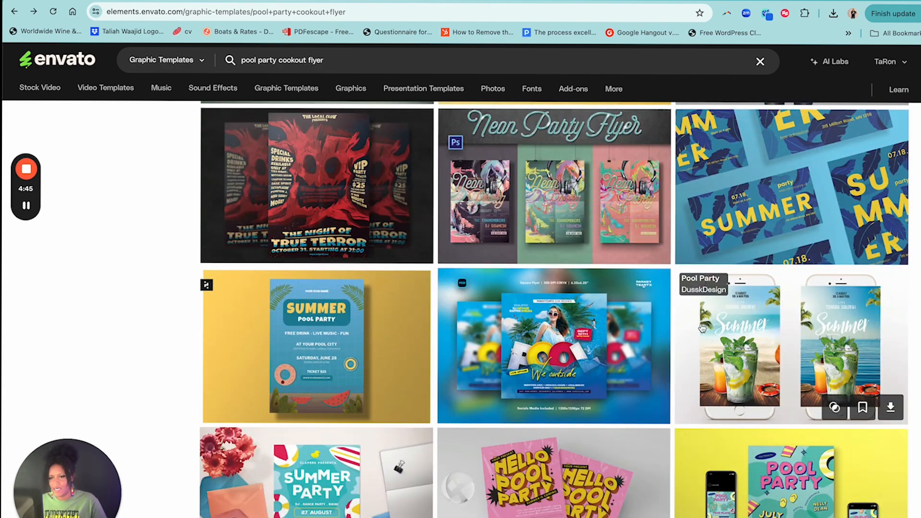
Browse the rest of the "pool party cookout flyer" results and continue through the next page of designs
{"action": "scroll", "coordinate": [702, 328], "scroll_direction": "down", "scroll_amount": 1}
{"action": "left_click", "coordinate": [552, 475]}
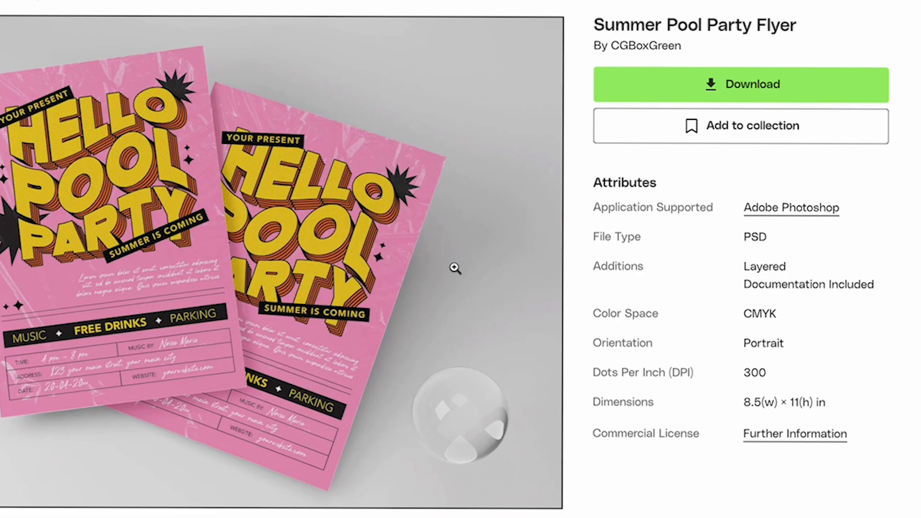
{"action": "key", "text": "Escape"}
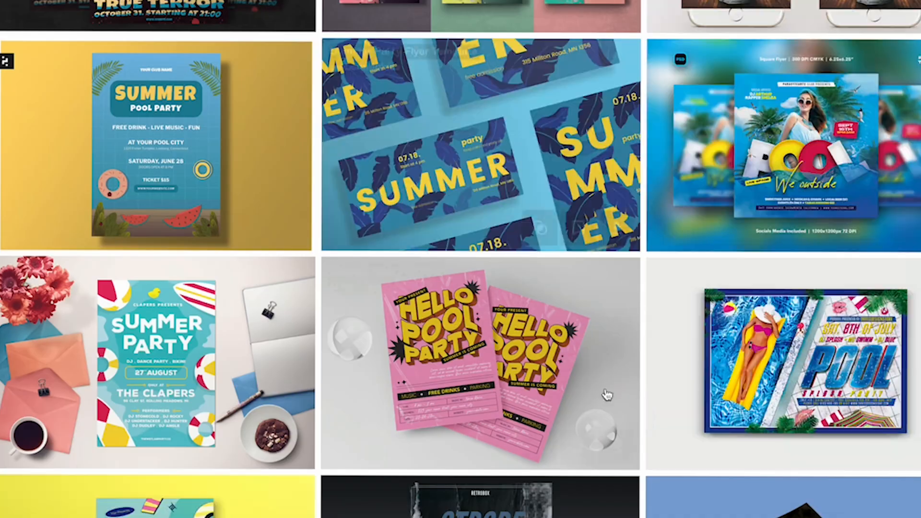
{"action": "scroll", "coordinate": [455, 268], "scroll_direction": "down", "scroll_amount": 18}
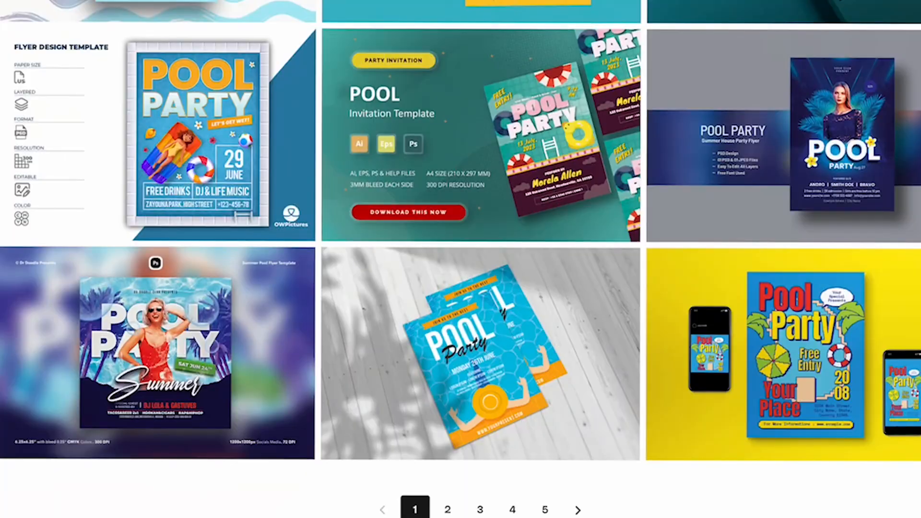
{"action": "left_click", "coordinate": [448, 509]}
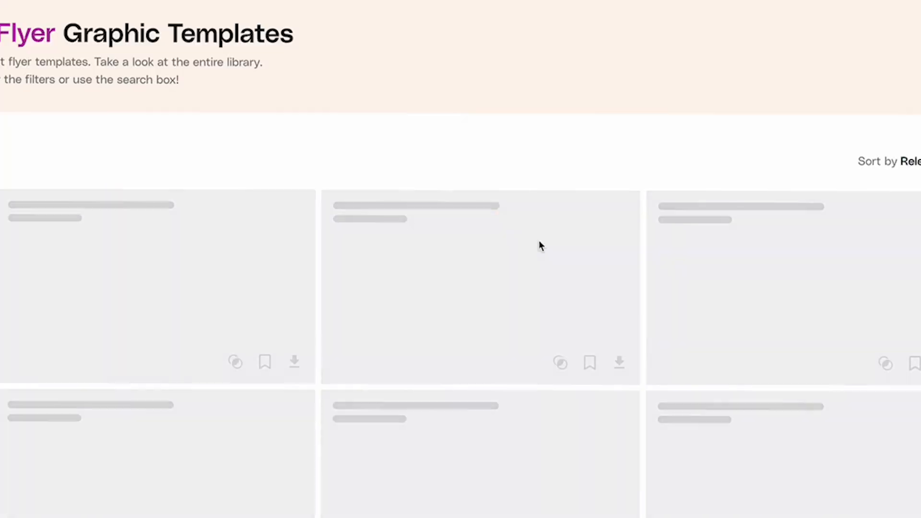
{"action": "scroll", "coordinate": [539, 242], "scroll_direction": "down", "scroll_amount": 4}
{"action": "scroll", "coordinate": [539, 244], "scroll_direction": "down", "scroll_amount": 14}
{"action": "scroll", "coordinate": [539, 243], "scroll_direction": "down", "scroll_amount": 4}
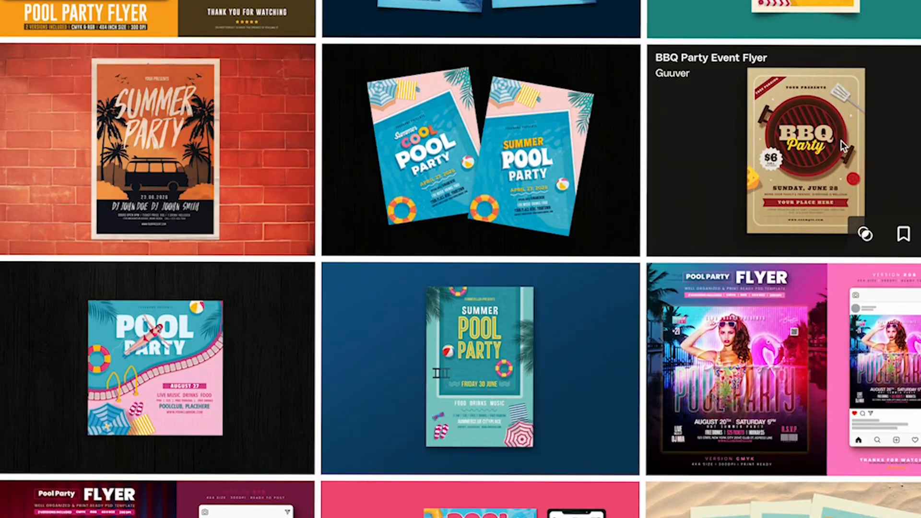
Save the "BBQ Party Event Flyer" to the "Stuff I Love" collection and return to the flyer results
{"action": "left_click", "coordinate": [747, 136]}
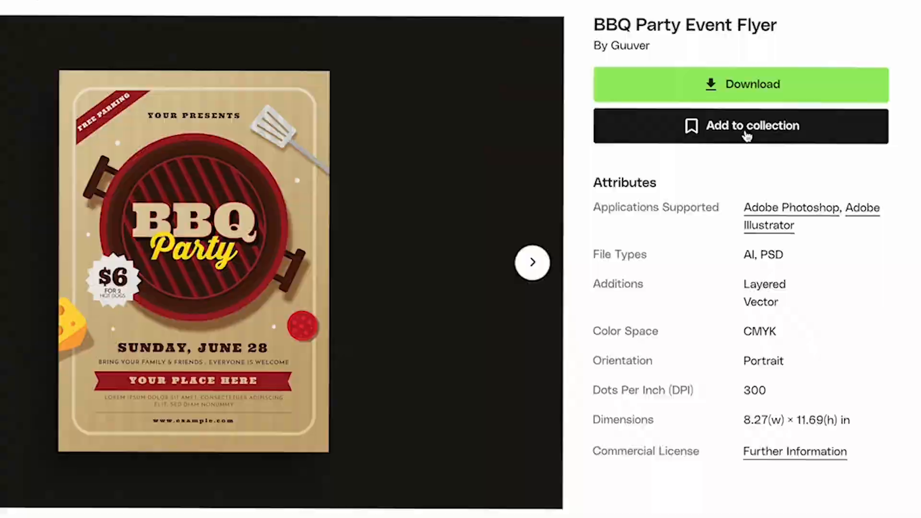
{"action": "left_click", "coordinate": [747, 136]}
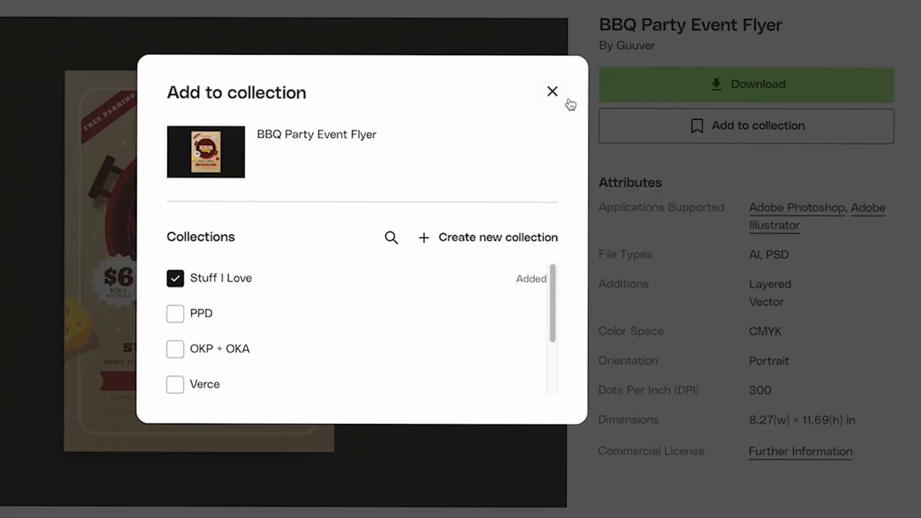
{"action": "left_click", "coordinate": [550, 91]}
{"action": "key", "text": "Escape"}
{"action": "right_click", "coordinate": [730, 116]}
{"action": "key", "text": "Escape"}
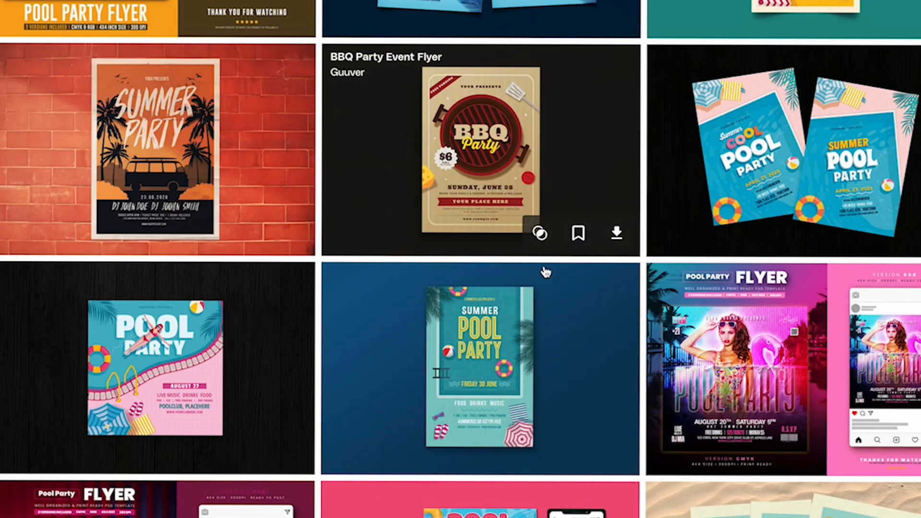
Browse the following pages of flyer results and open the "Summer Pool Party Flyer" with the pineapple float to review it
{"action": "scroll", "coordinate": [615, 261], "scroll_direction": "down", "scroll_amount": 20}
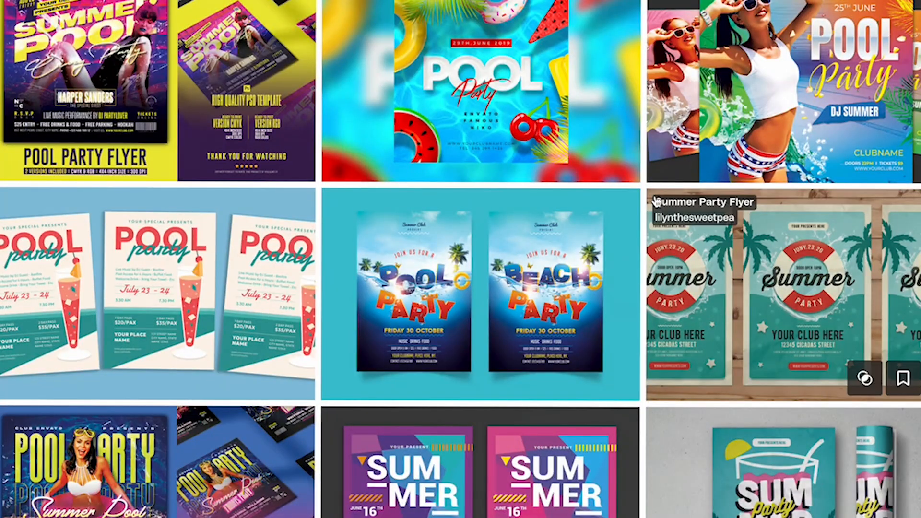
{"action": "scroll", "coordinate": [659, 208], "scroll_direction": "down", "scroll_amount": 15}
{"action": "left_click", "coordinate": [481, 411]}
{"action": "scroll", "coordinate": [512, 295], "scroll_direction": "down", "scroll_amount": 1}
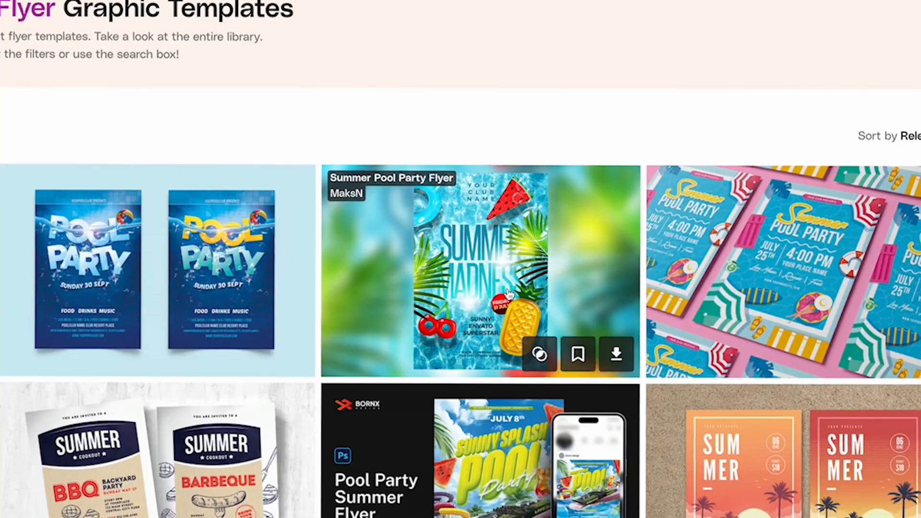
{"action": "scroll", "coordinate": [510, 293], "scroll_direction": "down", "scroll_amount": 4}
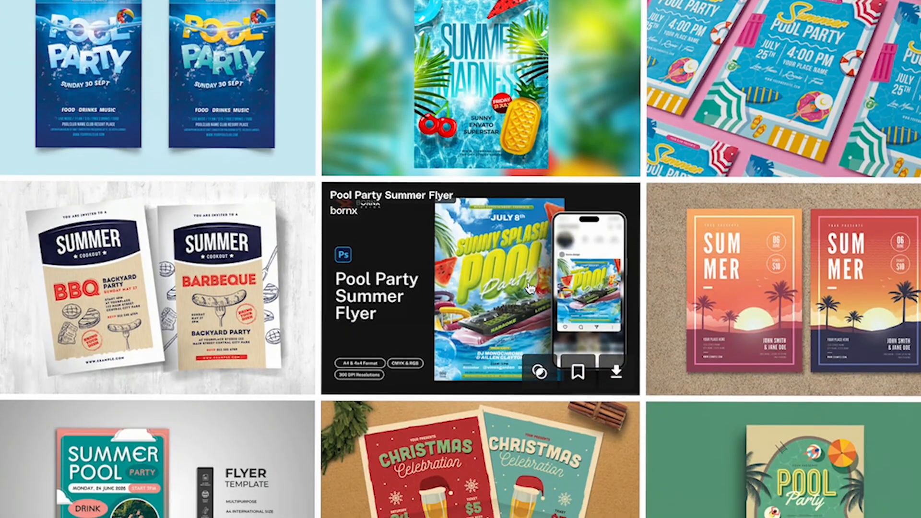
{"action": "left_click", "coordinate": [473, 140]}
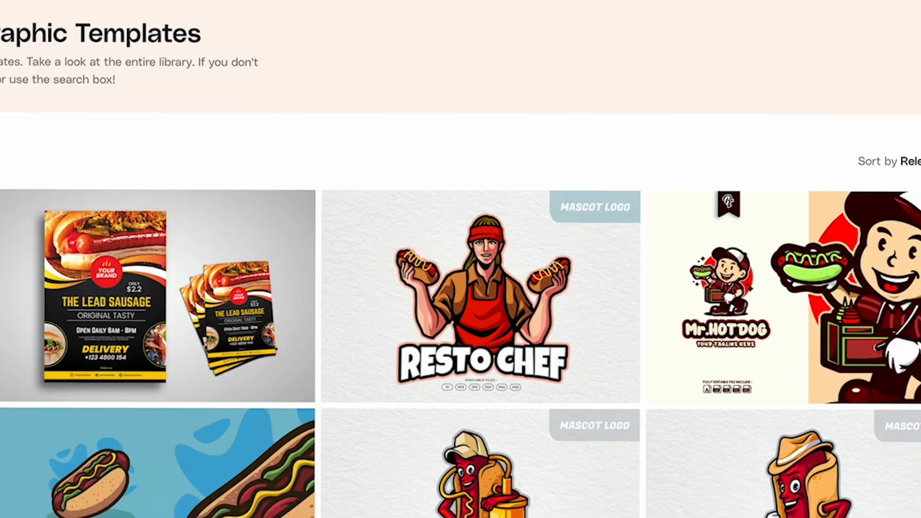
{"action": "scroll", "coordinate": [614, 387], "scroll_direction": "down", "scroll_amount": 15}
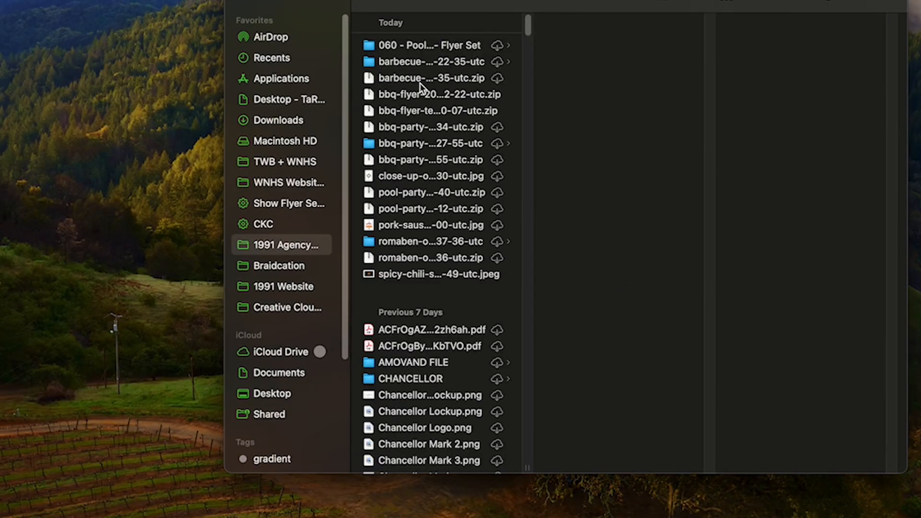
Open Pool Party Instagram Post.ai from the Pool Party Flyer Set's Files > AI folder in Illustrator and dismiss the feedback survey
{"action": "left_click", "coordinate": [420, 83]}
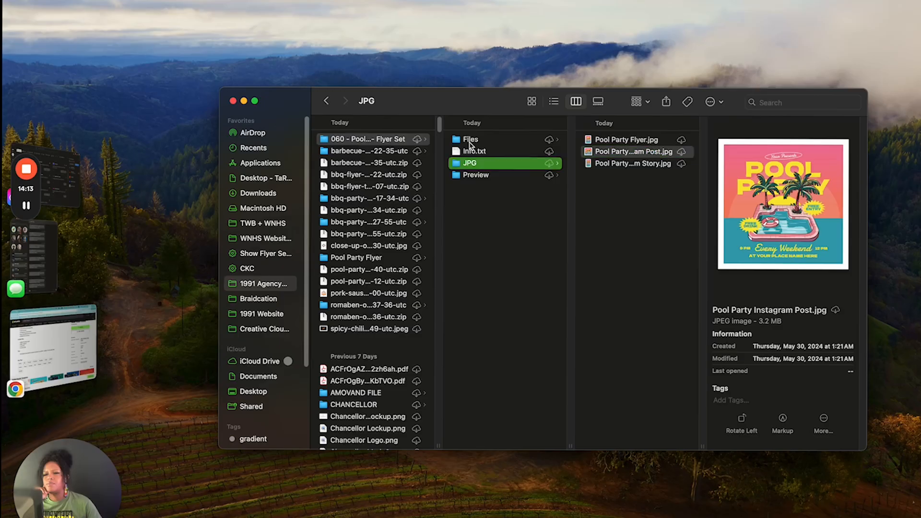
{"action": "left_click", "coordinate": [475, 140]}
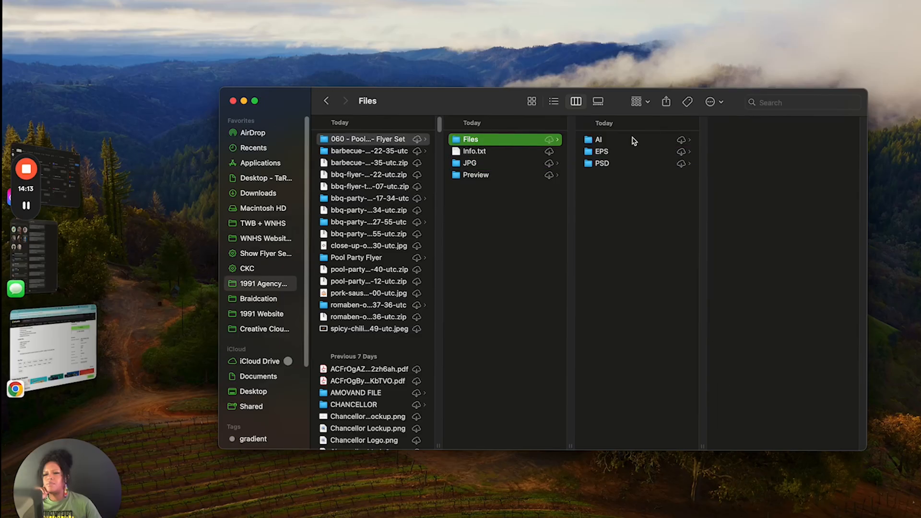
{"action": "left_click", "coordinate": [636, 140]}
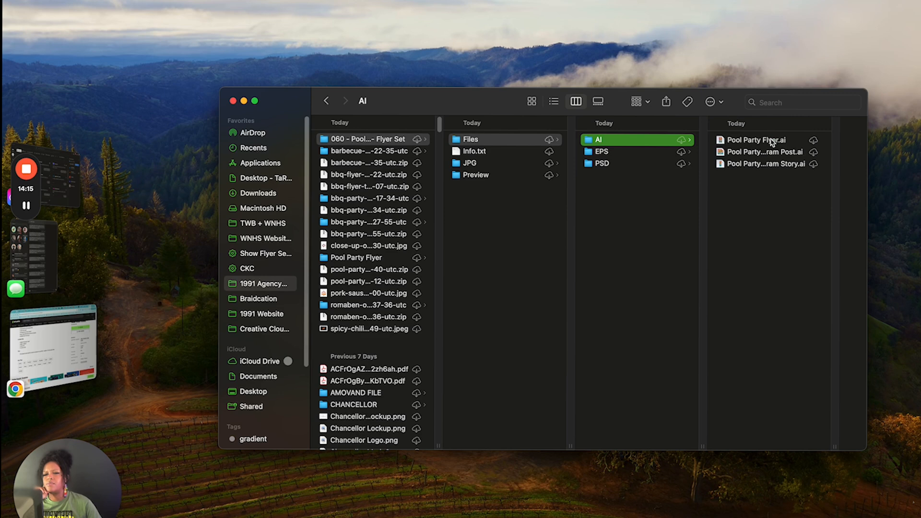
{"action": "left_click", "coordinate": [773, 152]}
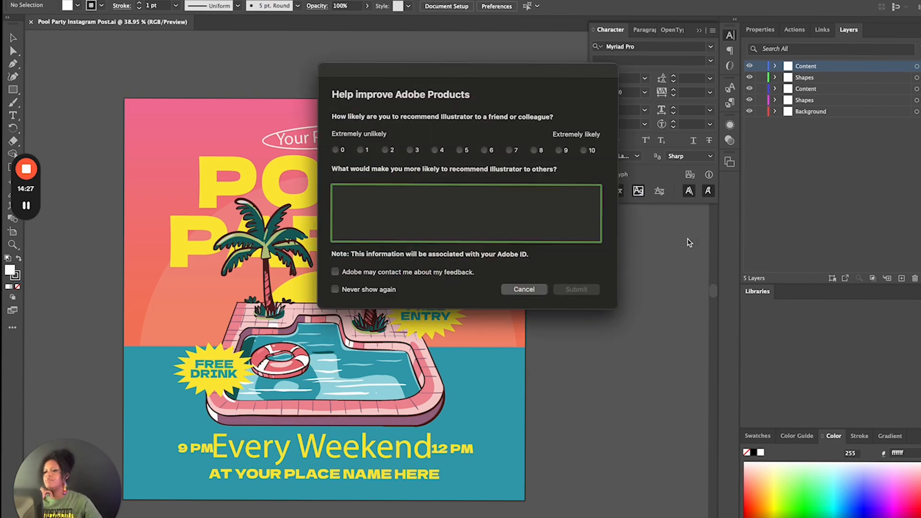
{"action": "left_click", "coordinate": [539, 289]}
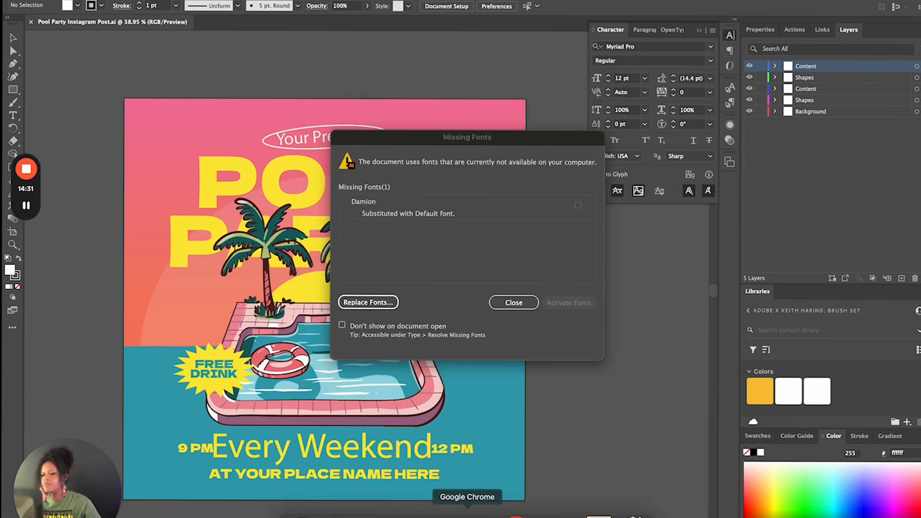
Switch to Chrome and search the web for "damion font" in a new tab
{"action": "left_click", "coordinate": [467, 512]}
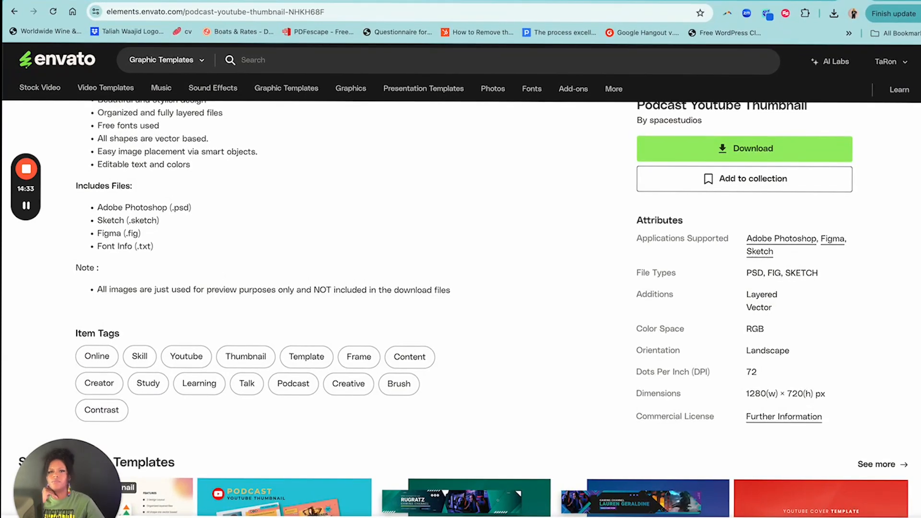
{"action": "key", "text": "super+t"}
{"action": "type", "text": "damion"}
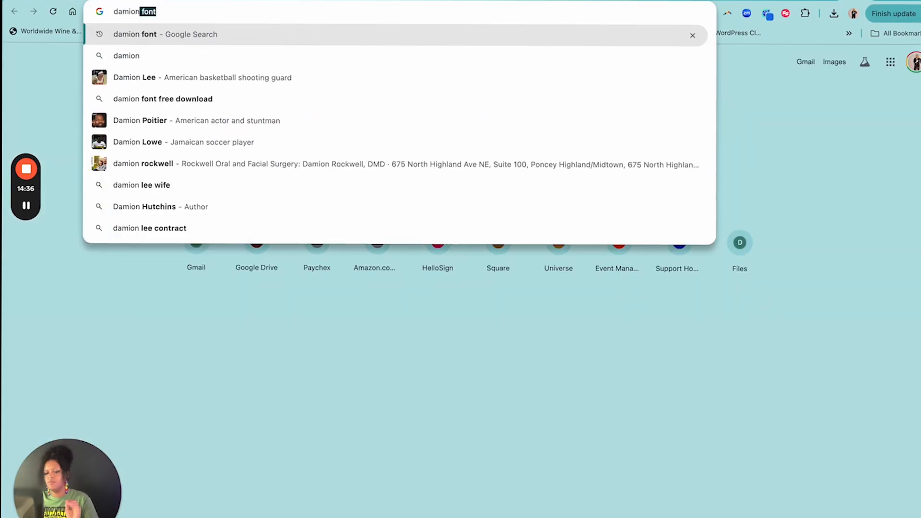
{"action": "key", "text": "Return"}
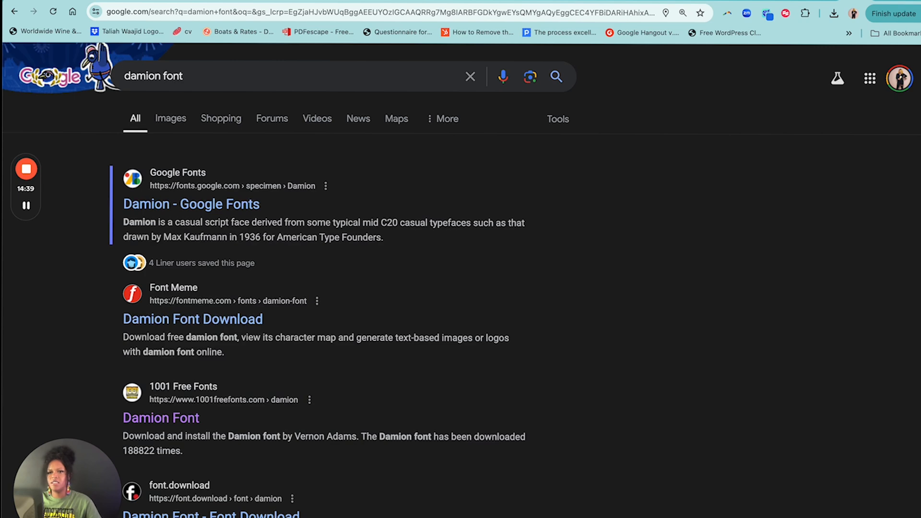
Open the Damion page on 1001 Free Fonts and download the font to Documents under the name damion
{"action": "scroll", "coordinate": [241, 366], "scroll_direction": "down", "scroll_amount": 2}
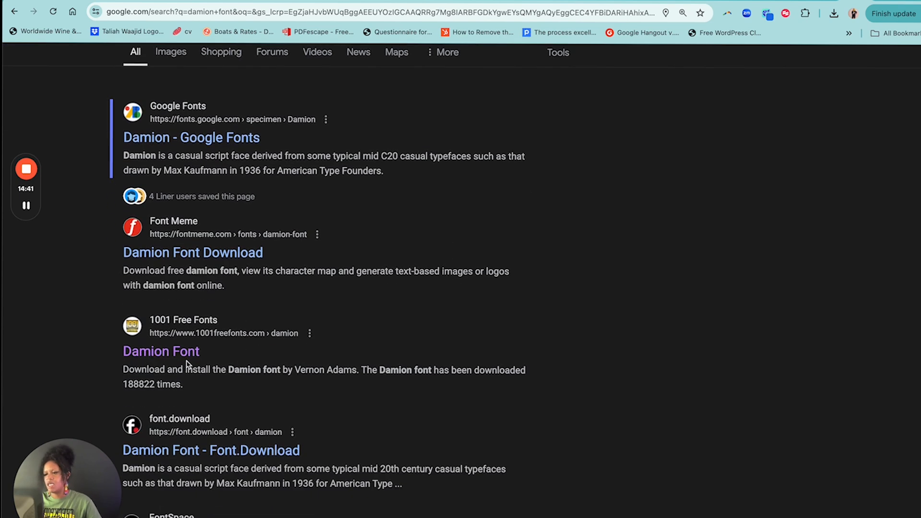
{"action": "scroll", "coordinate": [683, 235], "scroll_direction": "down", "scroll_amount": 4}
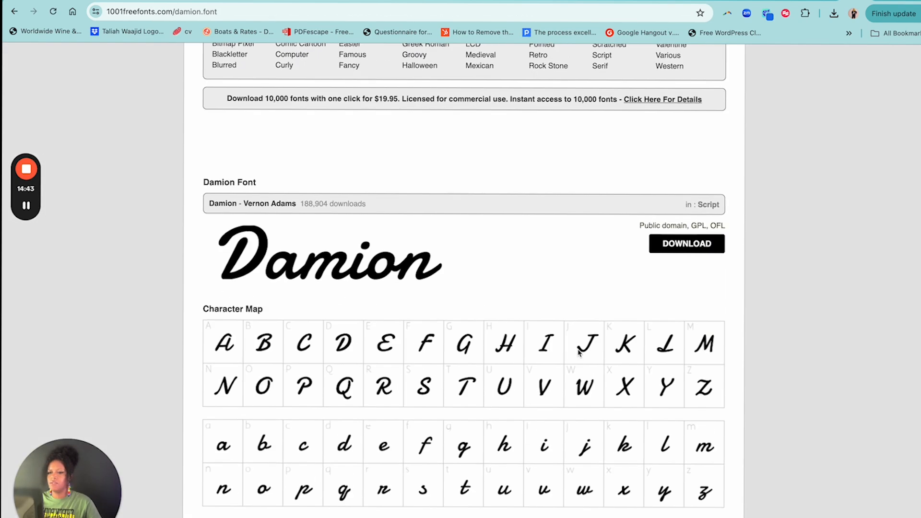
{"action": "left_click", "coordinate": [678, 245]}
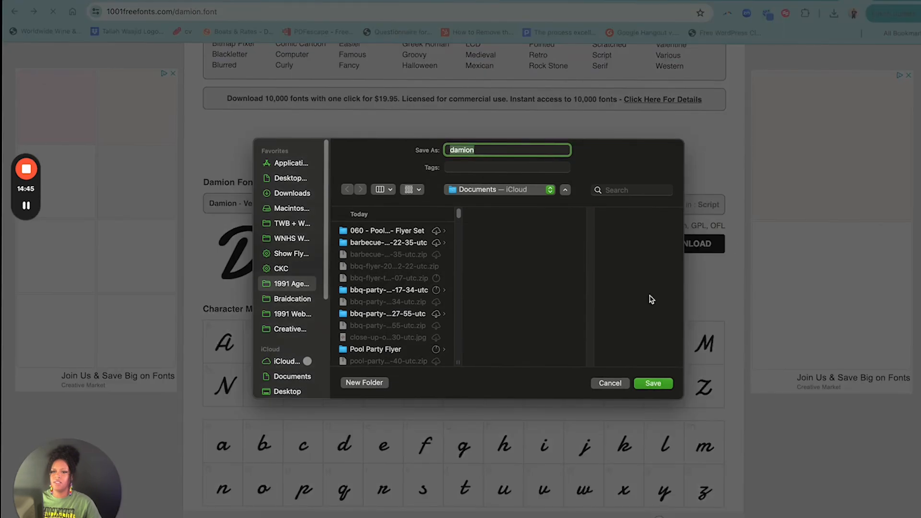
{"action": "left_click", "coordinate": [652, 383]}
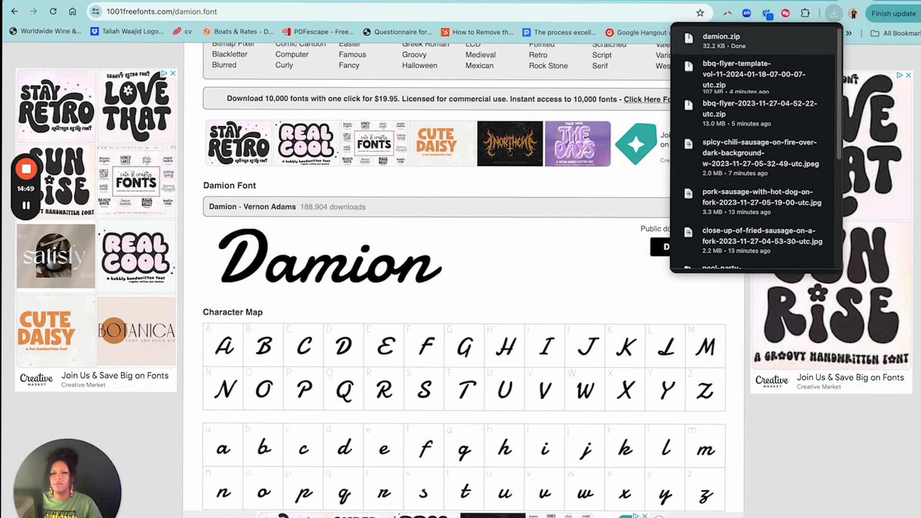
Unpack damion.zip and install Damion-Regular.ttf from the extracted damion folder
{"action": "left_click", "coordinate": [734, 42]}
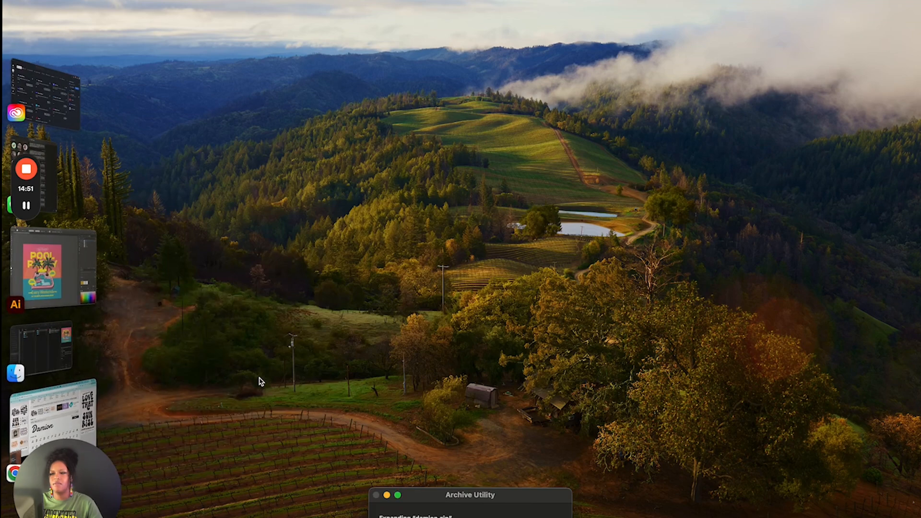
{"action": "left_click", "coordinate": [67, 419]}
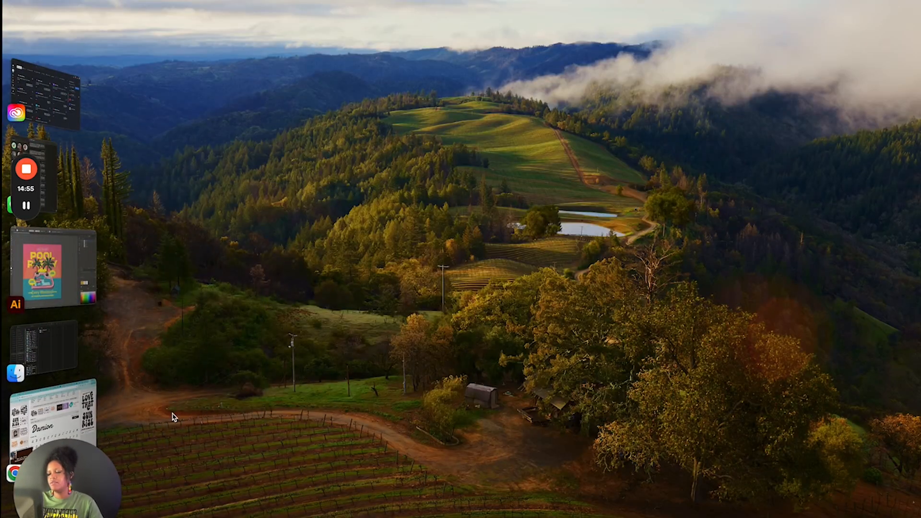
{"action": "left_click", "coordinate": [21, 341]}
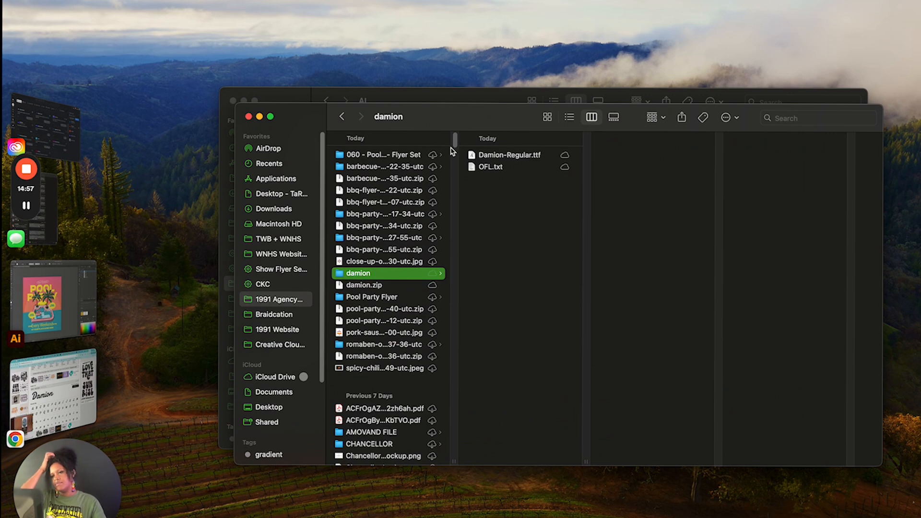
{"action": "double_click", "coordinate": [521, 155]}
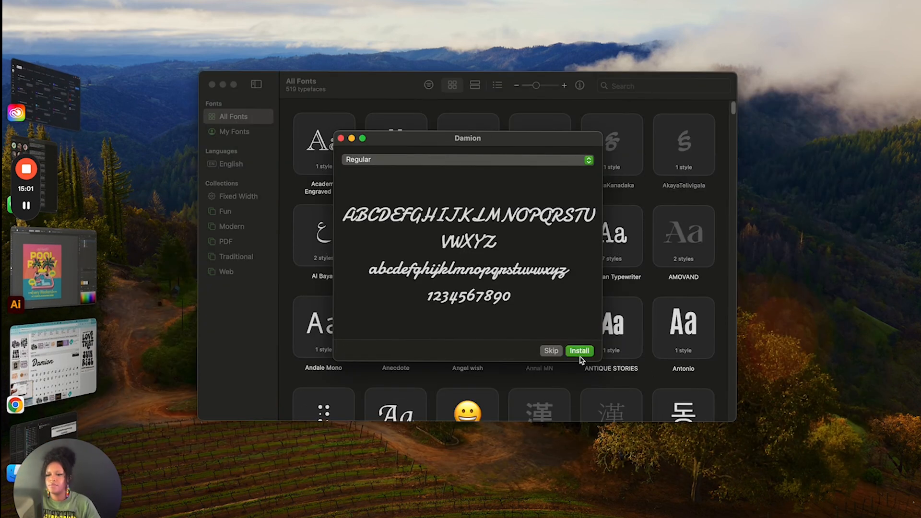
{"action": "left_click", "coordinate": [580, 352]}
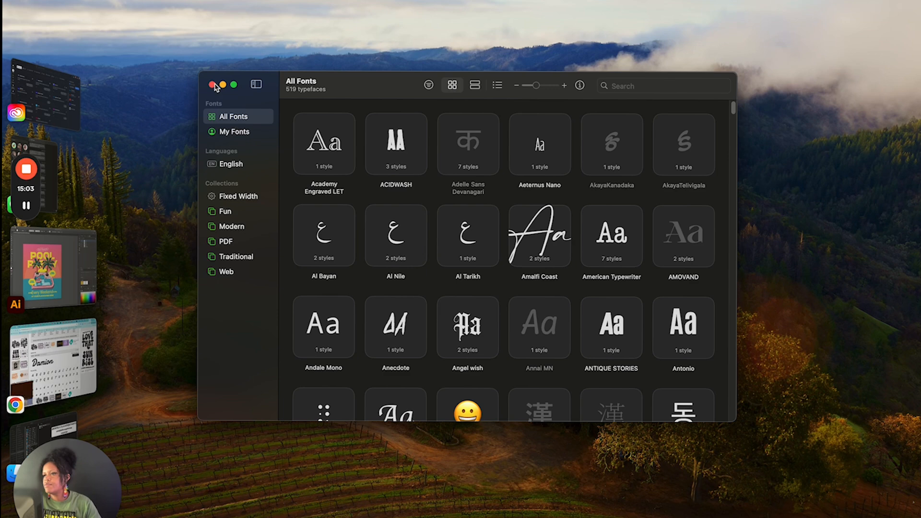
Return to the Illustrator flyer, close the Missing Fonts dialog and select the "Your Presents" text to check its font
{"action": "left_click", "coordinate": [56, 273]}
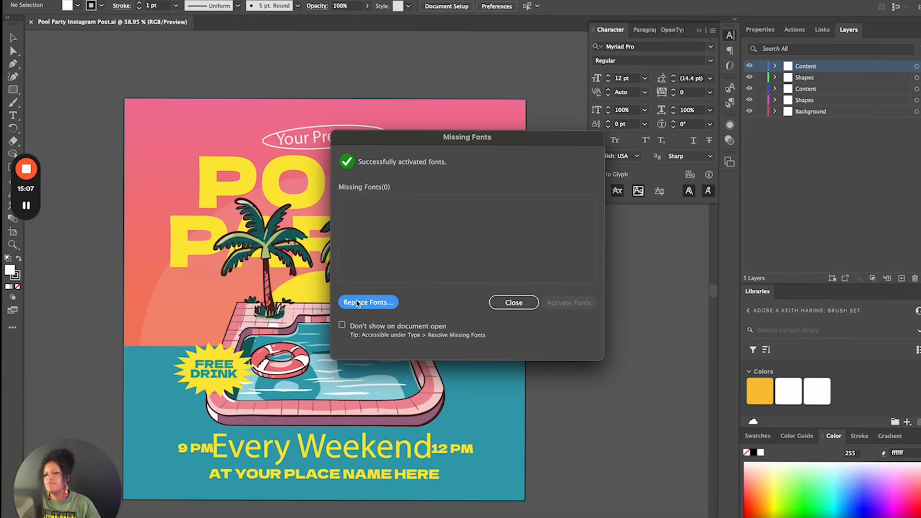
{"action": "left_click", "coordinate": [513, 302]}
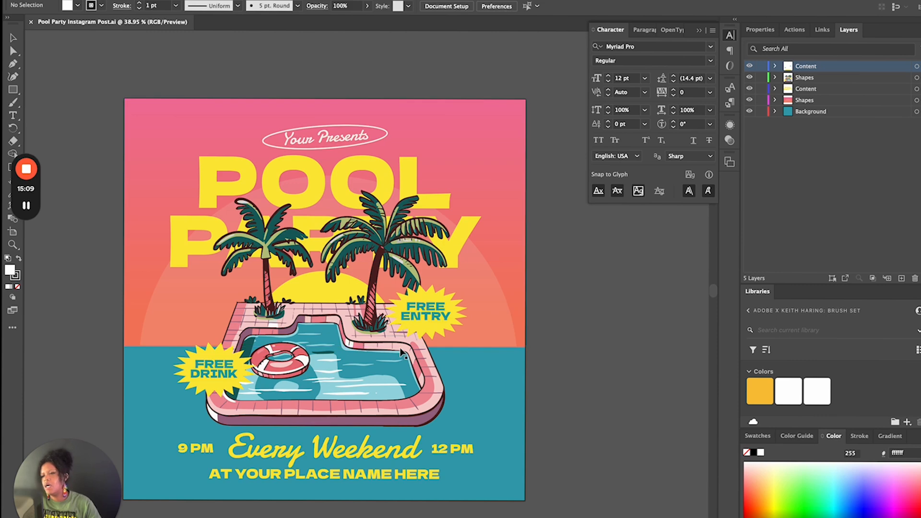
{"action": "left_click", "coordinate": [338, 137]}
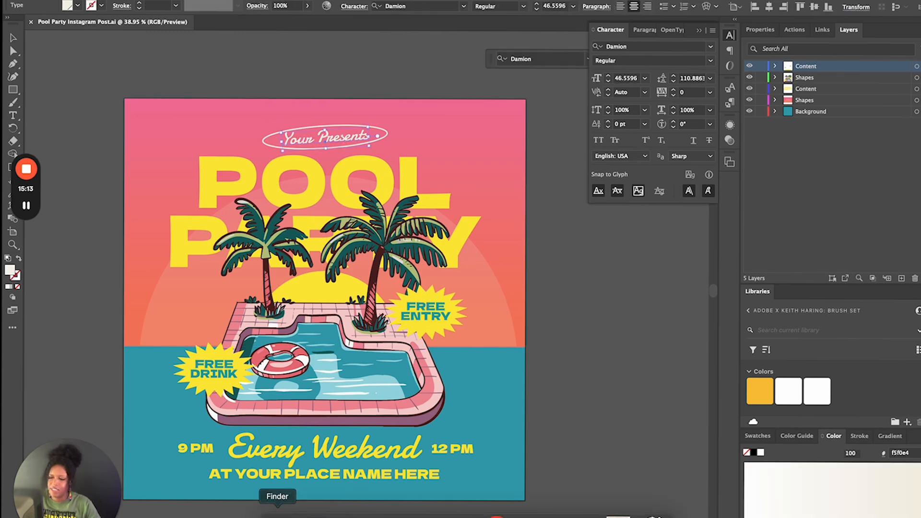
Switch to Finder and inspect AI-04.eps in the EPS folder of the downloaded bbq-party graphics ending in 27-55-utc
{"action": "left_click", "coordinate": [278, 514]}
{"action": "left_click", "coordinate": [400, 243]}
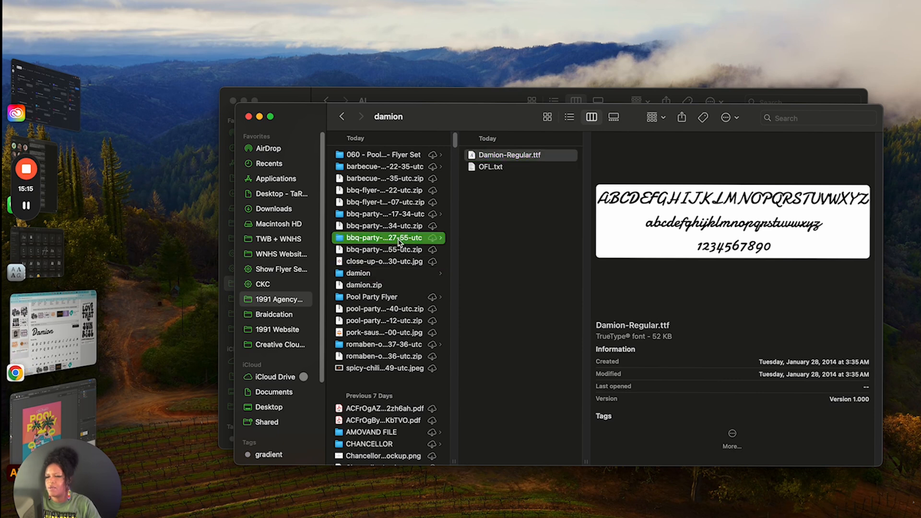
{"action": "left_click", "coordinate": [489, 168]}
{"action": "left_click", "coordinate": [619, 192]}
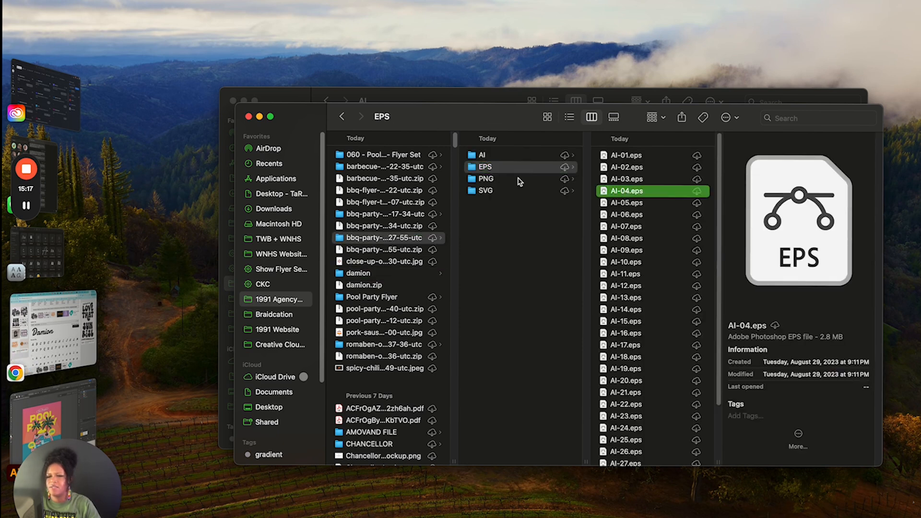
Look through the grill, food and condiment previews in the PNG folder of the barbecue graphics, from PNG-01.png to PNG-32.png
{"action": "left_click", "coordinate": [498, 180]}
{"action": "left_click", "coordinate": [635, 177]}
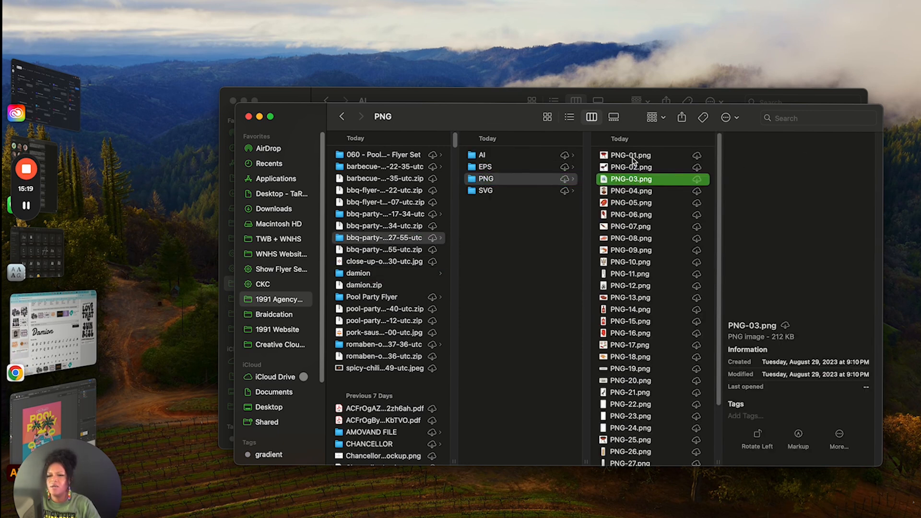
{"action": "left_click", "coordinate": [632, 157]}
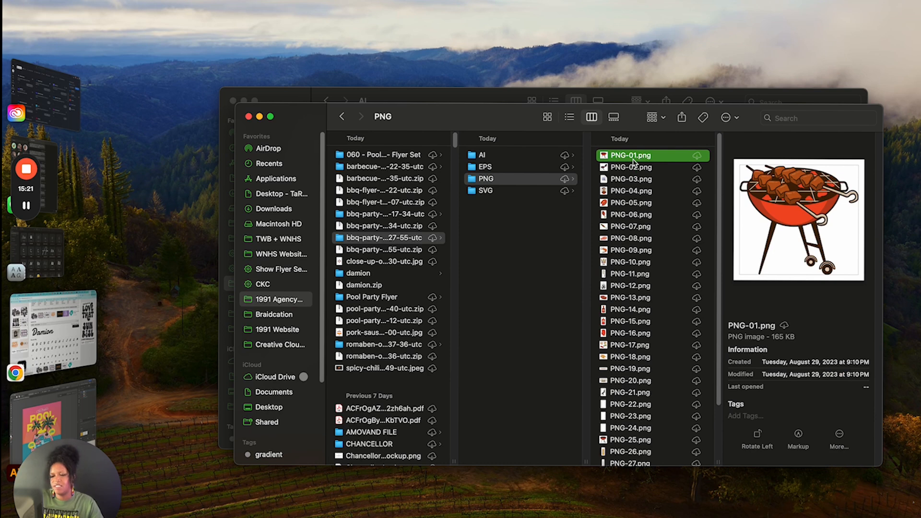
{"action": "left_click", "coordinate": [636, 166]}
{"action": "key", "text": "Down"}
{"action": "key", "text": "Down"}
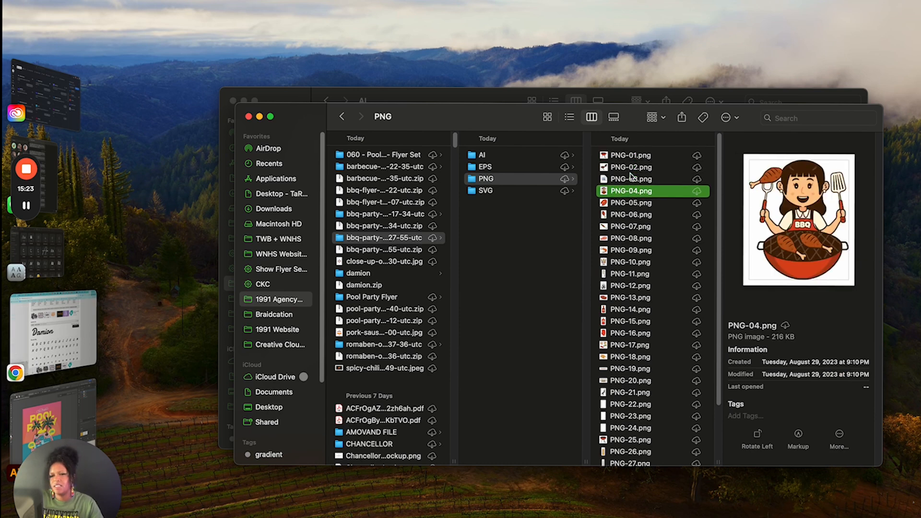
{"action": "key", "text": "Down"}
{"action": "key", "text": "Down"}
{"action": "key", "text": "Down"}
{"action": "key", "text": "Down"}
{"action": "key", "text": "Down"}
{"action": "key", "text": "Down"}
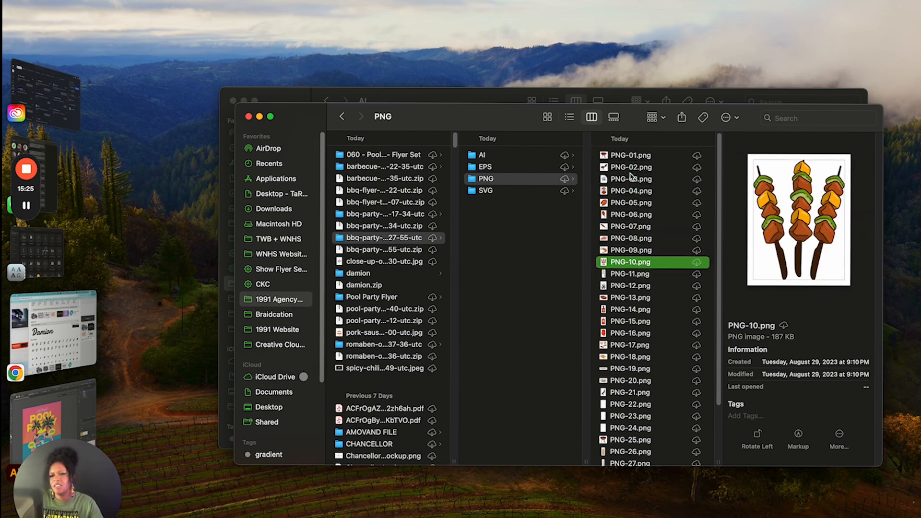
{"action": "key", "text": "Down"}
{"action": "key", "text": "Down"}
{"action": "key", "text": "Down"}
{"action": "key", "text": "Down"}
{"action": "key", "text": "Down"}
{"action": "key", "text": "Down"}
{"action": "key", "text": "Down"}
{"action": "key", "text": "Down"}
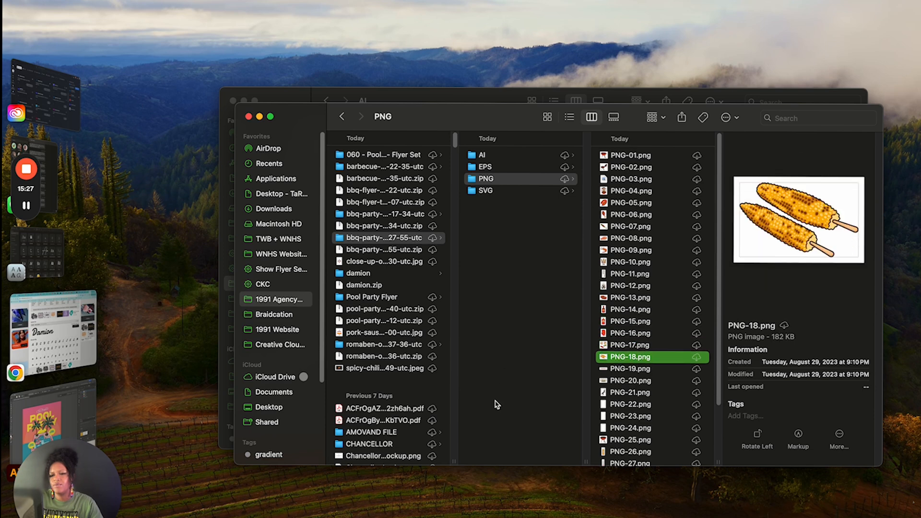
{"action": "key", "text": "Down"}
{"action": "key", "text": "Down"}
{"action": "key", "text": "Down"}
{"action": "key", "text": "Down"}
{"action": "key", "text": "Down"}
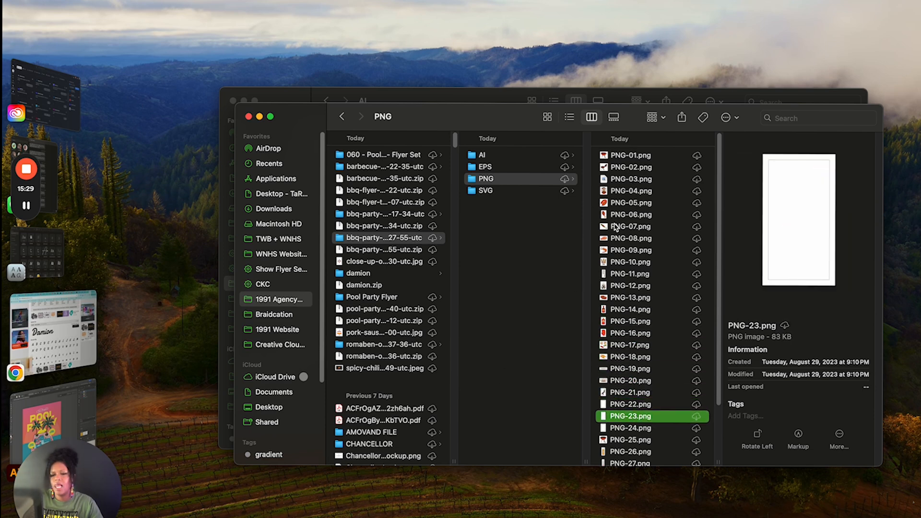
{"action": "key", "text": "Down"}
{"action": "key", "text": "Down"}
{"action": "key", "text": "Down"}
{"action": "key", "text": "Down"}
{"action": "key", "text": "Down"}
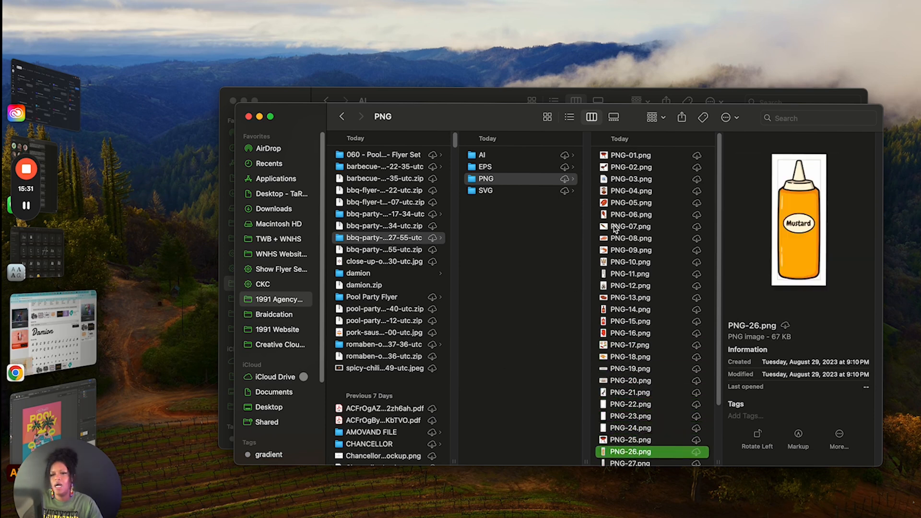
{"action": "key", "text": "Down"}
{"action": "key", "text": "Down"}
{"action": "key", "text": "Down"}
{"action": "key", "text": "Down"}
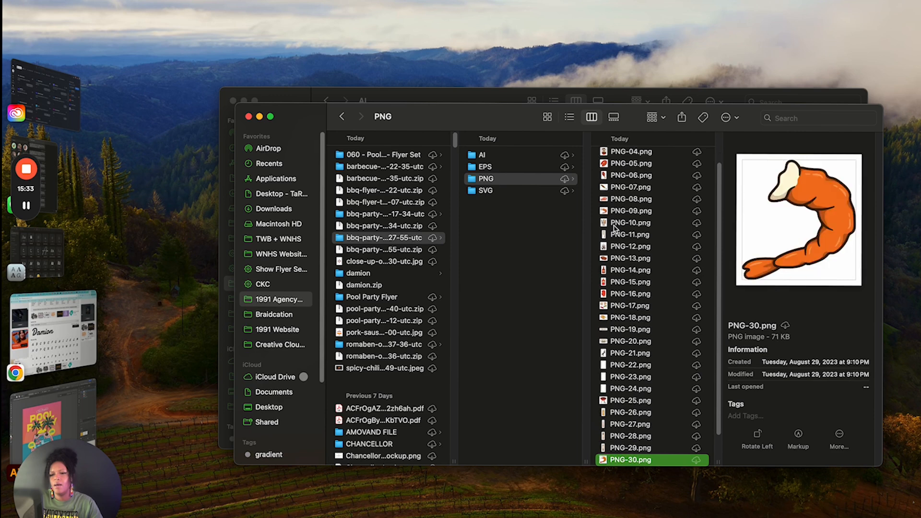
{"action": "key", "text": "Up"}
{"action": "key", "text": "Up"}
{"action": "key", "text": "Up"}
{"action": "key", "text": "Up"}
{"action": "key", "text": "Up"}
{"action": "key", "text": "Up"}
{"action": "key", "text": "Up"}
{"action": "key", "text": "Up"}
{"action": "key", "text": "Up"}
{"action": "key", "text": "Up"}
{"action": "key", "text": "Up"}
{"action": "key", "text": "Up"}
{"action": "key", "text": "Up"}
{"action": "key", "text": "Up"}
{"action": "key", "text": "Up"}
{"action": "key", "text": "Up"}
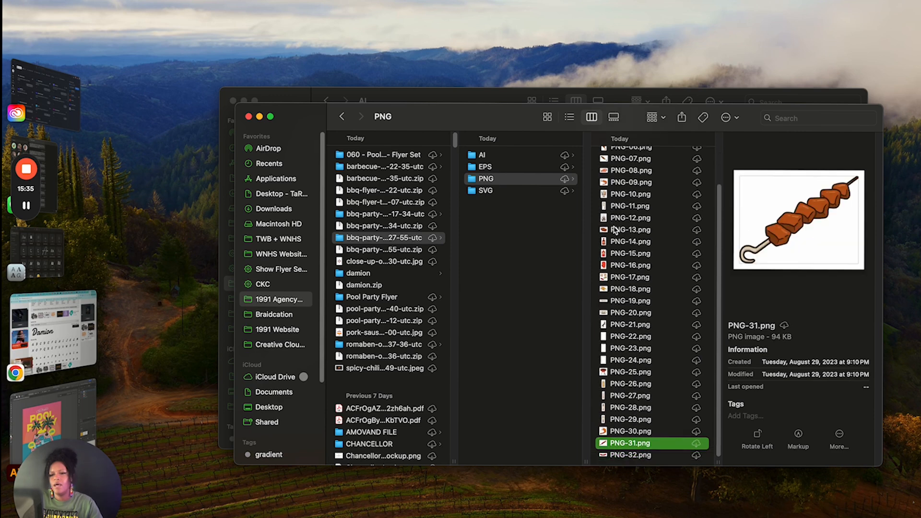
{"action": "key", "text": "Up"}
{"action": "key", "text": "Up"}
{"action": "key", "text": "Up"}
{"action": "key", "text": "Up"}
{"action": "key", "text": "Up"}
{"action": "key", "text": "Up"}
{"action": "key", "text": "Up"}
{"action": "key", "text": "Up"}
{"action": "key", "text": "Up"}
{"action": "key", "text": "Up"}
{"action": "key", "text": "Up"}
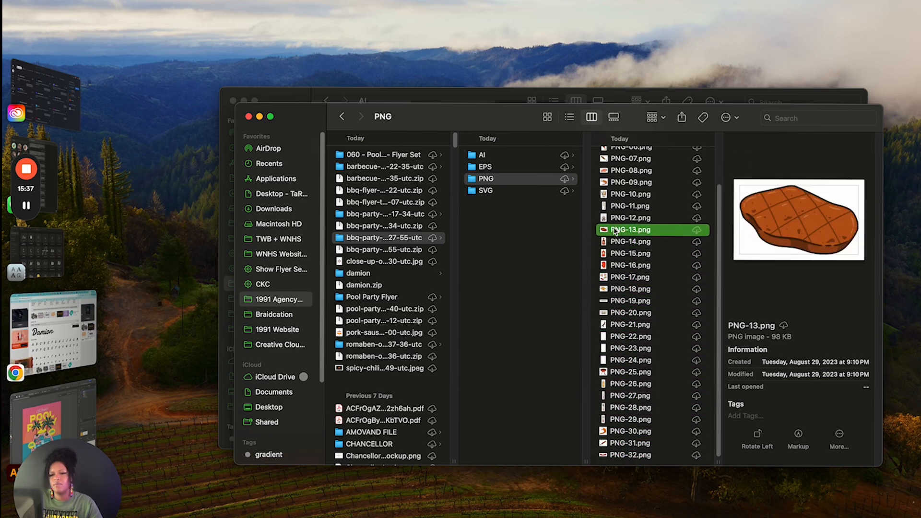
{"action": "key", "text": "Up"}
{"action": "key", "text": "Up"}
{"action": "key", "text": "Up"}
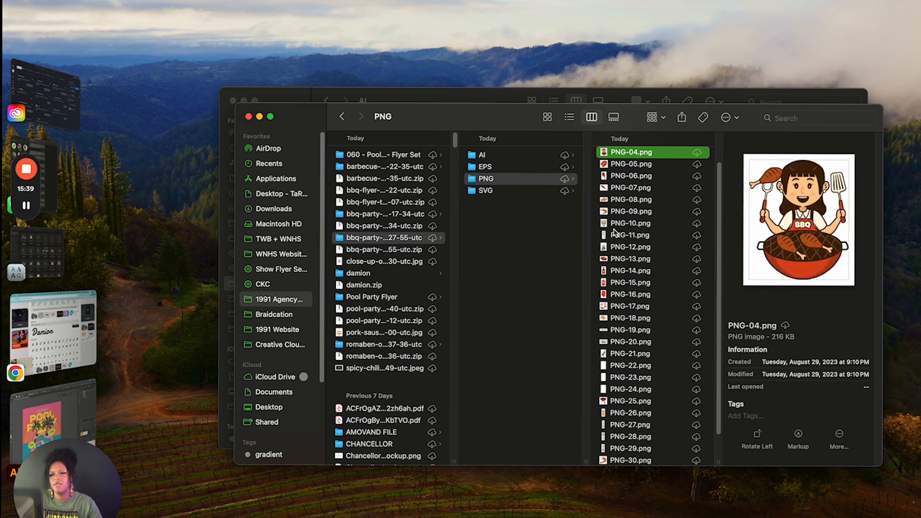
Place PNG-01.png from the PNG folder into the Illustrator pool party flyer and scale the grill down onto the pool's lower-right corner
{"action": "key", "text": "Up"}
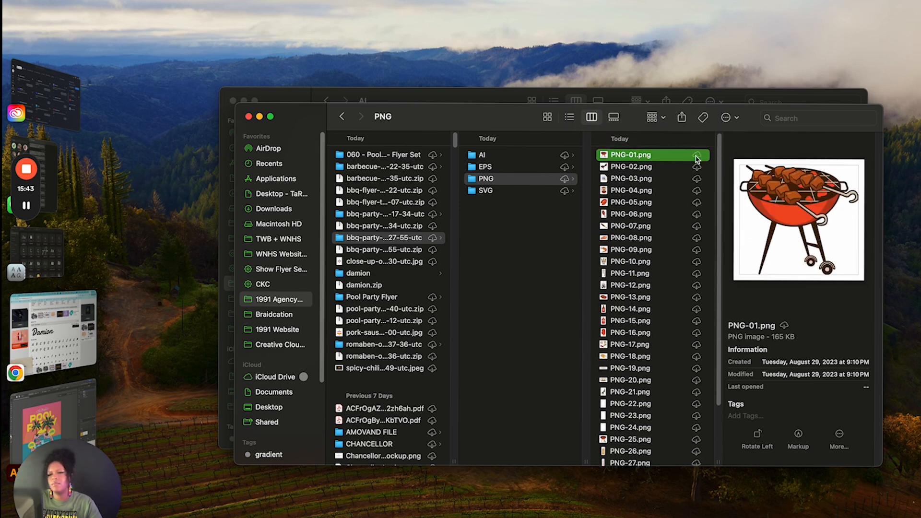
{"action": "left_click_drag", "start_coordinate": [668, 159], "coordinate": [463, 354]}
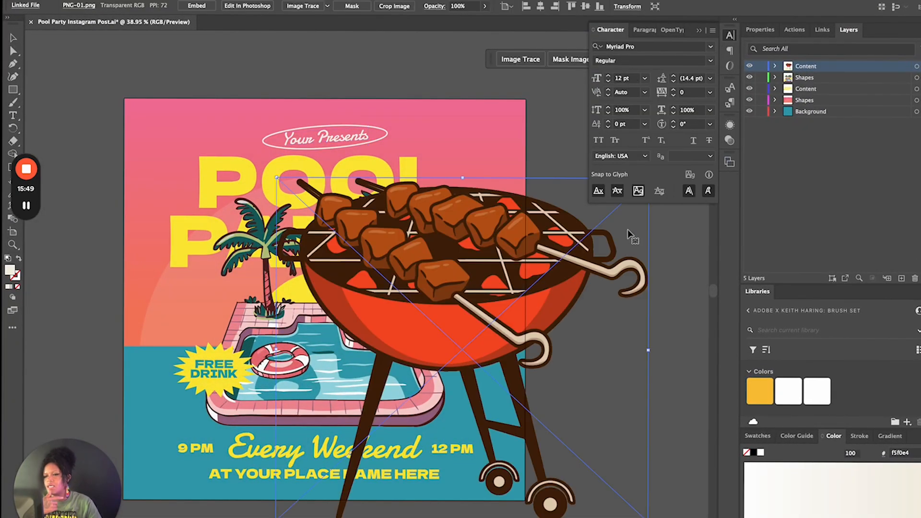
{"action": "mouse_move", "coordinate": [276, 177]}
{"action": "left_mouse_down"}
{"action": "mouse_move", "coordinate": [462, 350]}
{"action": "mouse_move", "coordinate": [580, 380]}
{"action": "mouse_move", "coordinate": [594, 405]}
{"action": "mouse_move", "coordinate": [606, 483]}
{"action": "mouse_move", "coordinate": [336, 386]}
{"action": "mouse_move", "coordinate": [425, 391]}
{"action": "mouse_move", "coordinate": [410, 391]}
{"action": "mouse_move", "coordinate": [331, 297]}
{"action": "mouse_move", "coordinate": [249, 307]}
{"action": "mouse_move", "coordinate": [288, 314]}
{"action": "mouse_move", "coordinate": [262, 314]}
{"action": "mouse_move", "coordinate": [391, 392]}
{"action": "mouse_move", "coordinate": [423, 388]}
{"action": "left_mouse_up"}
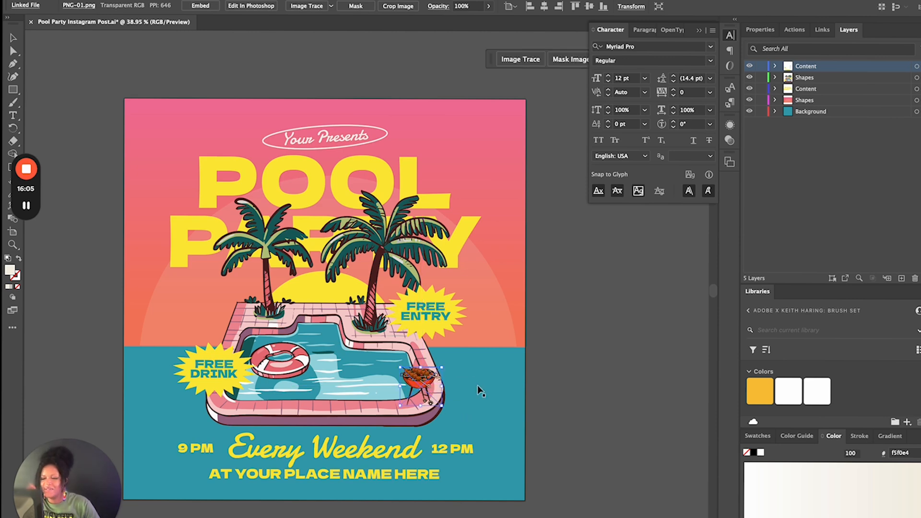
{"action": "left_click", "coordinate": [540, 398]}
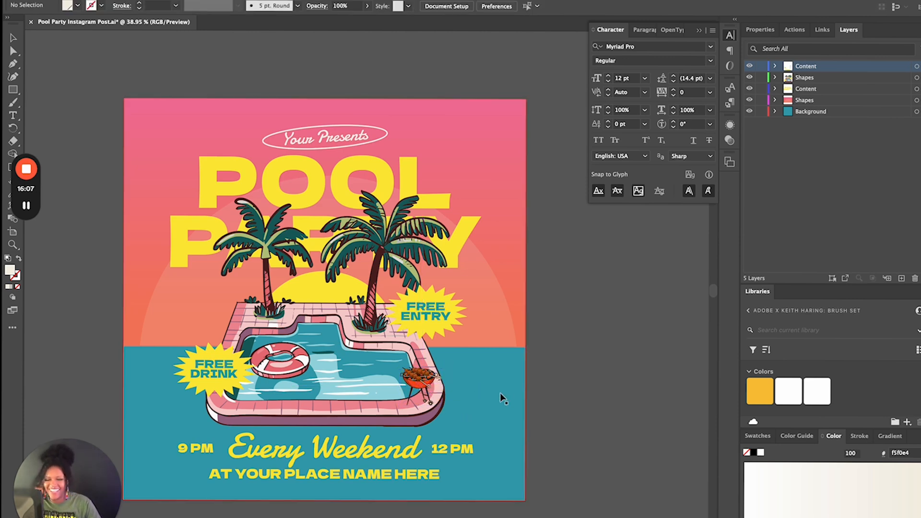
{"action": "scroll", "coordinate": [497, 391], "scroll_direction": "up", "scroll_amount": 2}
{"action": "scroll", "coordinate": [496, 394], "scroll_direction": "up", "scroll_amount": 1}
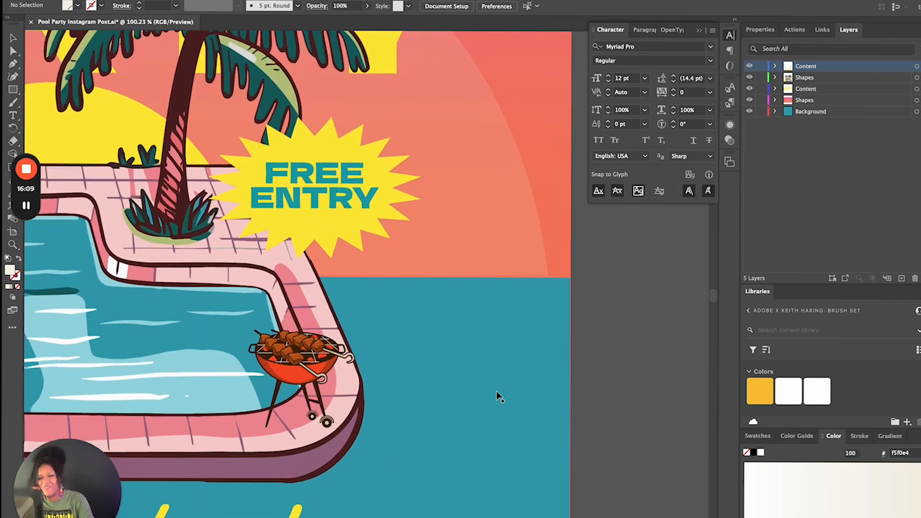
{"action": "scroll", "coordinate": [497, 393], "scroll_direction": "down", "scroll_amount": 4}
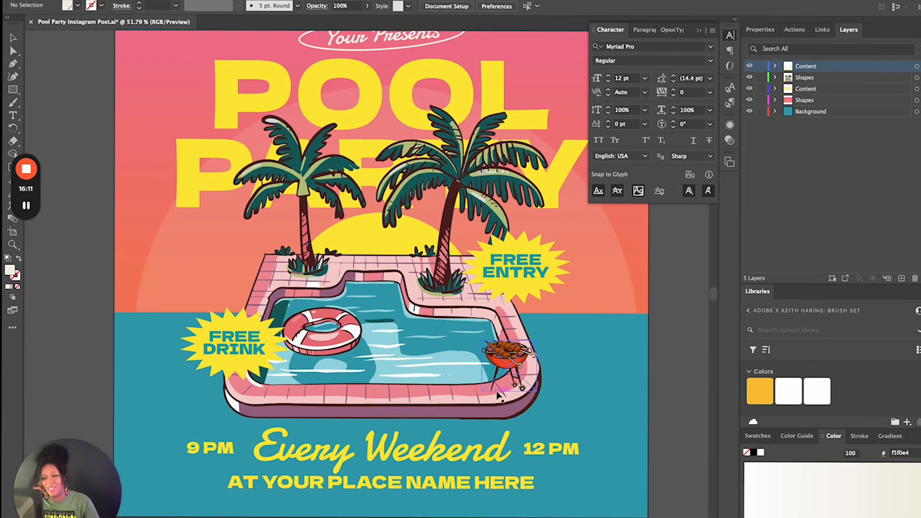
{"action": "left_click", "coordinate": [504, 370]}
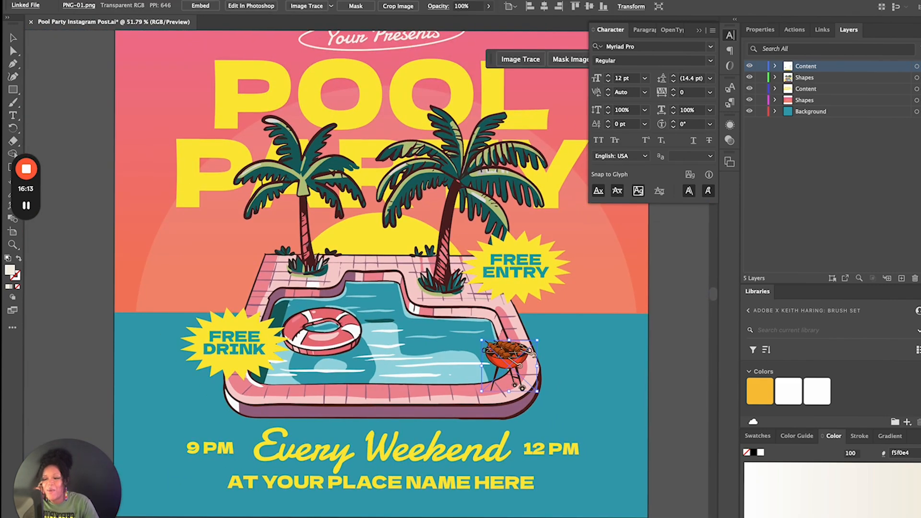
Switch to Finder and open the grill artwork AI-01.ai from the AI folder in Illustrator
{"action": "left_click", "coordinate": [277, 506]}
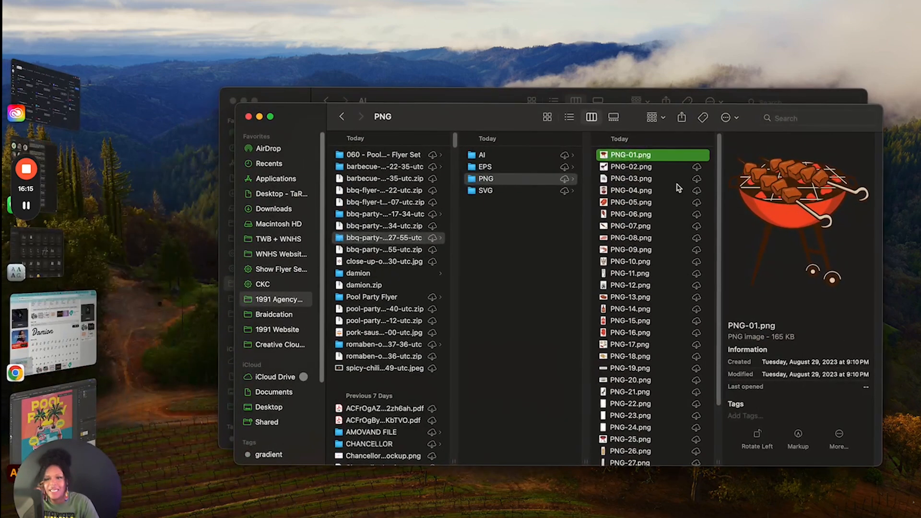
{"action": "left_click", "coordinate": [520, 156]}
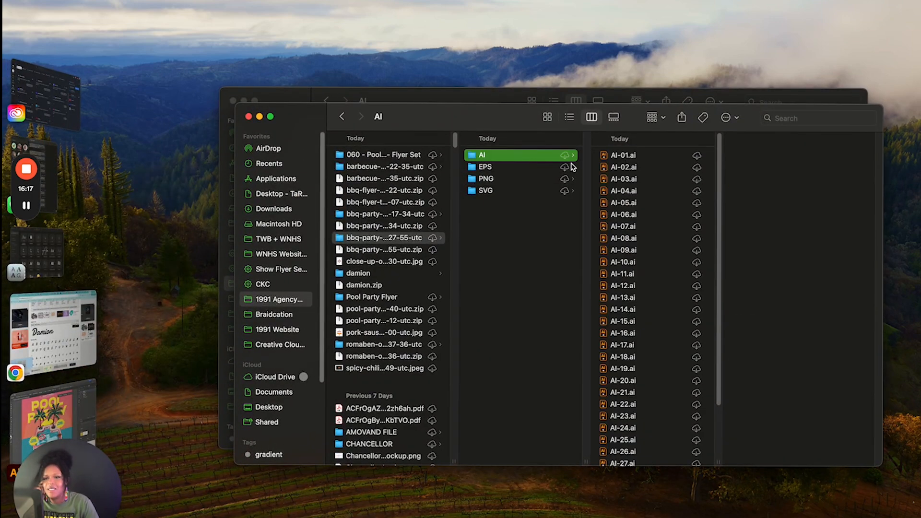
{"action": "left_click", "coordinate": [667, 155]}
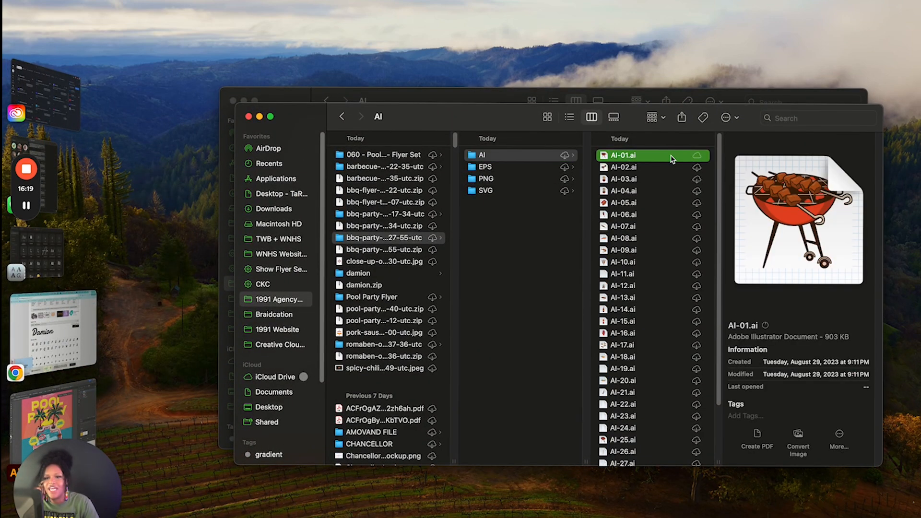
{"action": "key", "text": "super+o"}
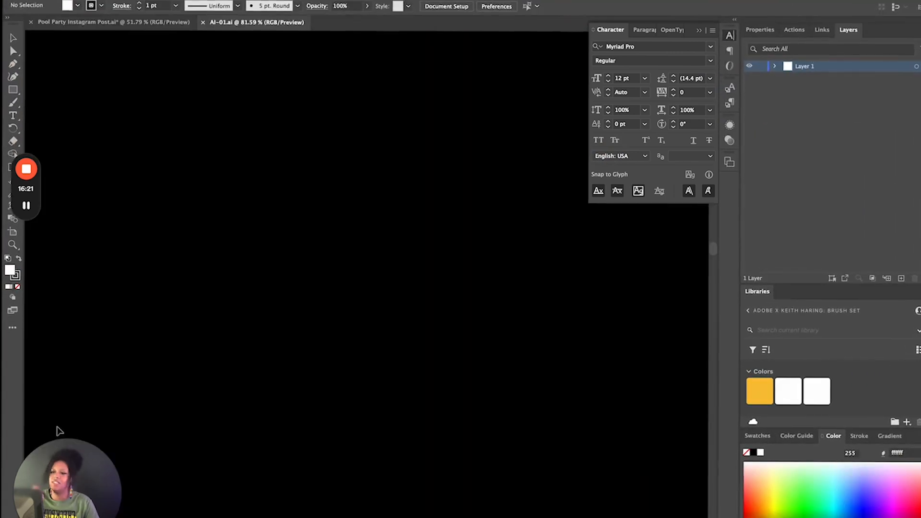
{"action": "scroll", "coordinate": [412, 322], "scroll_direction": "down", "scroll_amount": 5}
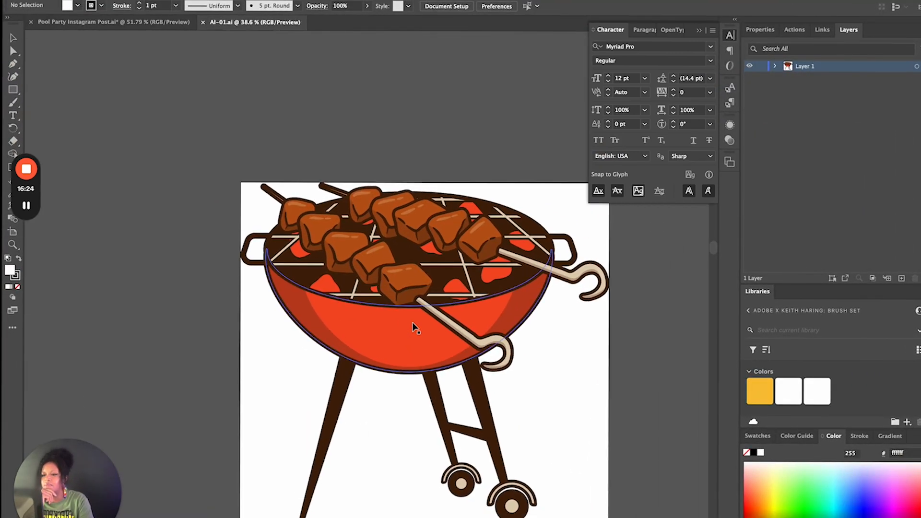
{"action": "left_click", "coordinate": [376, 336]}
Try to pick up a matching colour by sampling the palm artwork in the Pool Party flyer and opening its fill in the Color Picker
{"action": "left_click", "coordinate": [114, 22]}
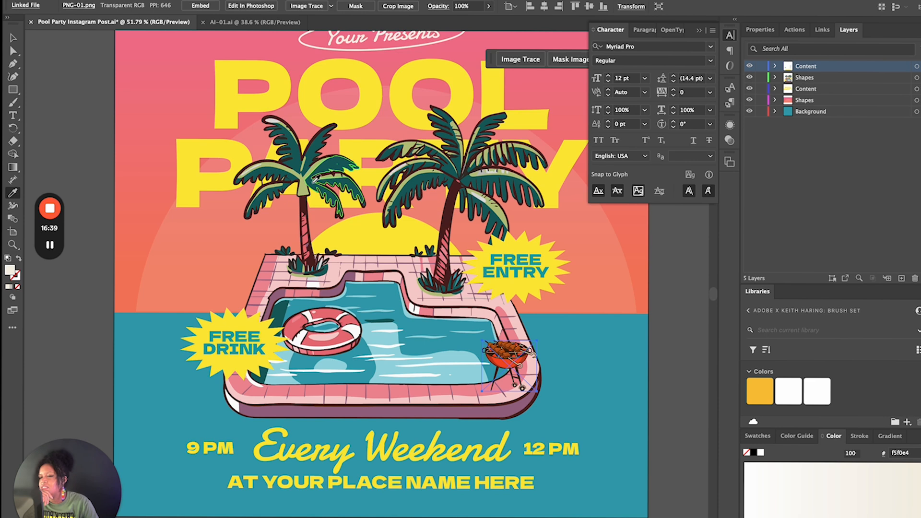
{"action": "left_click", "coordinate": [315, 179]}
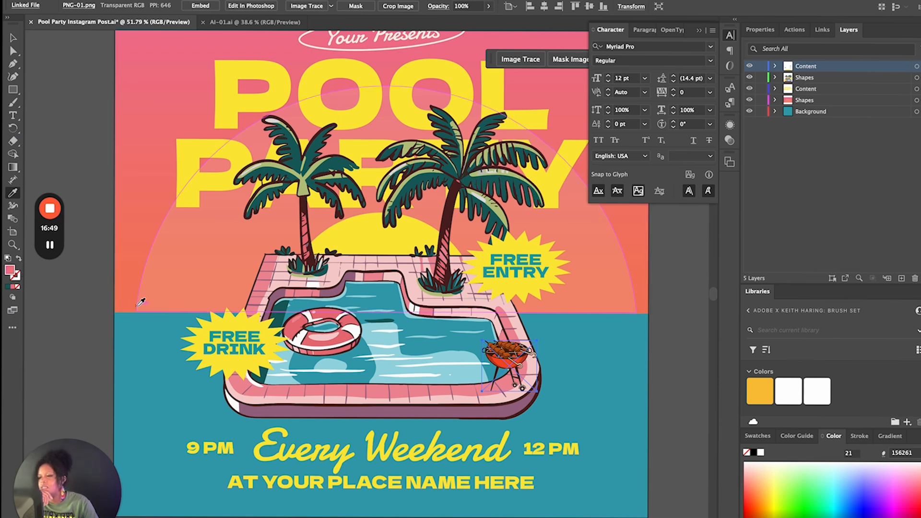
{"action": "double_click", "coordinate": [10, 270]}
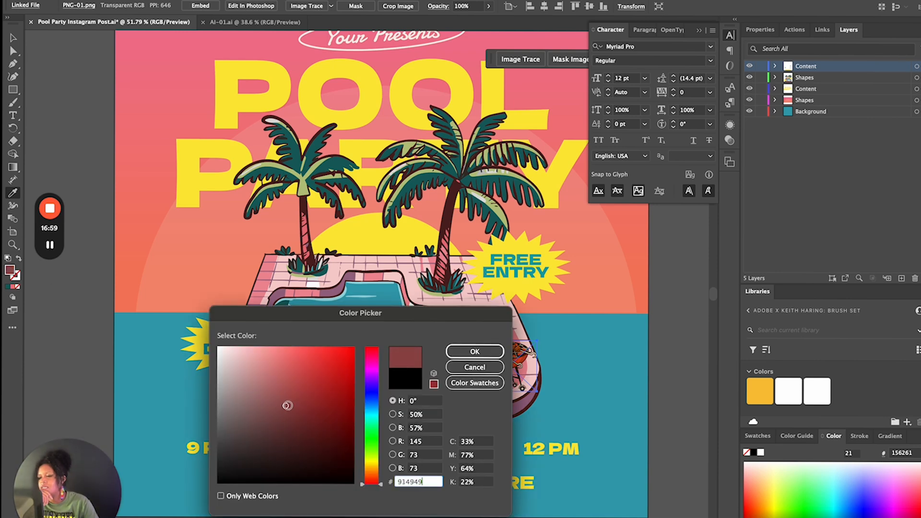
{"action": "left_click", "coordinate": [232, 427]}
{"action": "right_click", "coordinate": [425, 480]}
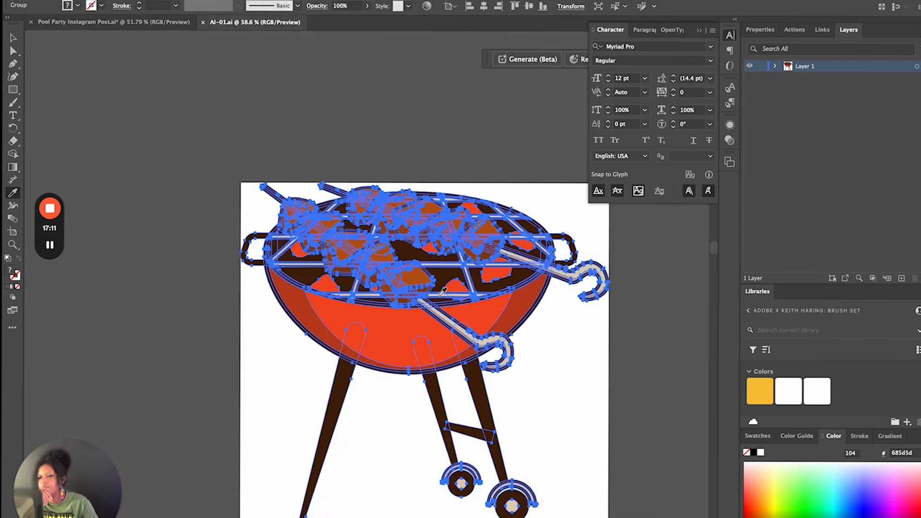
{"action": "left_click", "coordinate": [413, 326]}
{"action": "key", "text": "ctrl+z"}
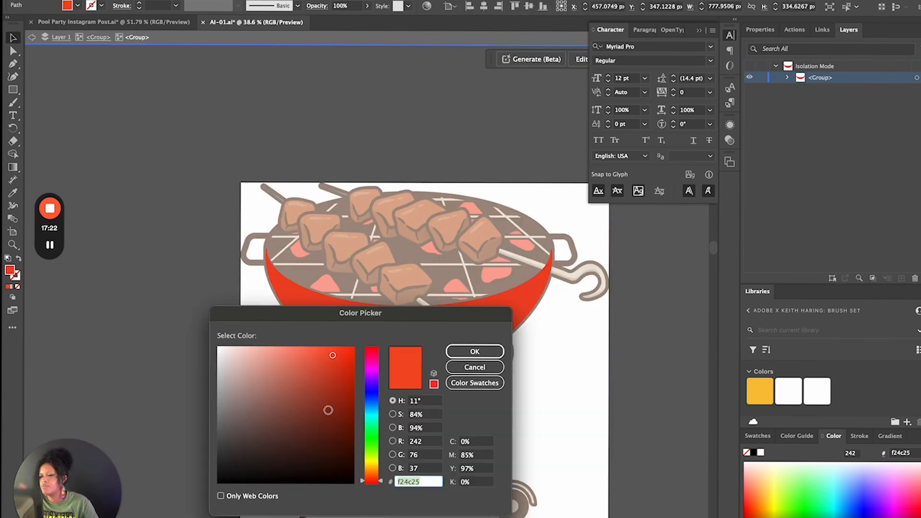
Set the fill of the grill bowl in AI-01.ai to ef8e7b and the fill of its left leg to 083f42
{"action": "mouse_move", "coordinate": [329, 409]}
{"action": "left_mouse_down"}
{"action": "mouse_move", "coordinate": [323, 353]}
{"action": "mouse_move", "coordinate": [287, 355]}
{"action": "left_mouse_up"}
{"action": "left_click", "coordinate": [468, 354]}
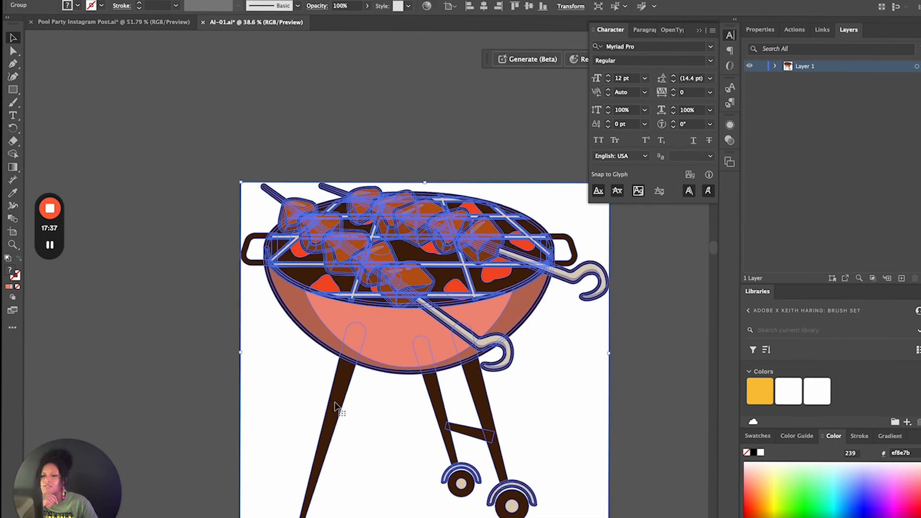
{"action": "double_click", "coordinate": [335, 404]}
{"action": "double_click", "coordinate": [335, 404]}
{"action": "double_click", "coordinate": [10, 270]}
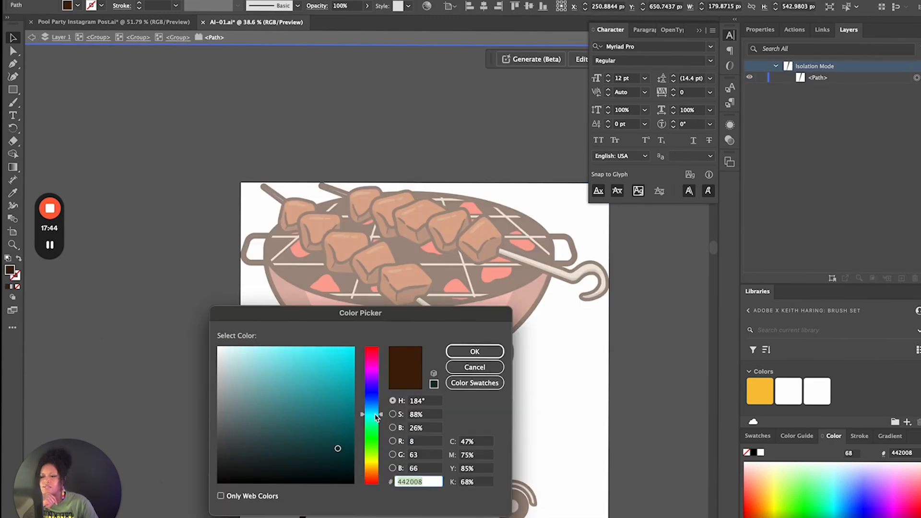
{"action": "left_click", "coordinate": [476, 351]}
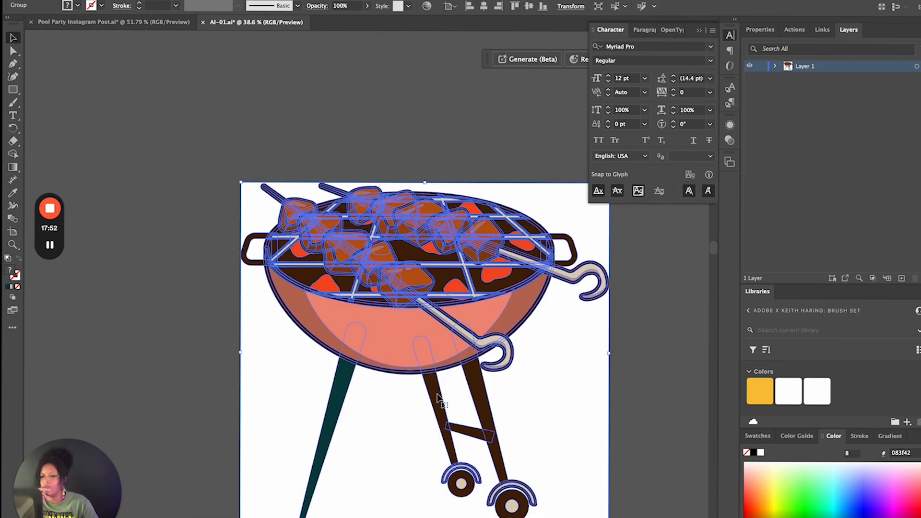
Set the fill of the grill's middle and right legs to 083f42
{"action": "double_click", "coordinate": [440, 412]}
{"action": "double_click", "coordinate": [9, 270]}
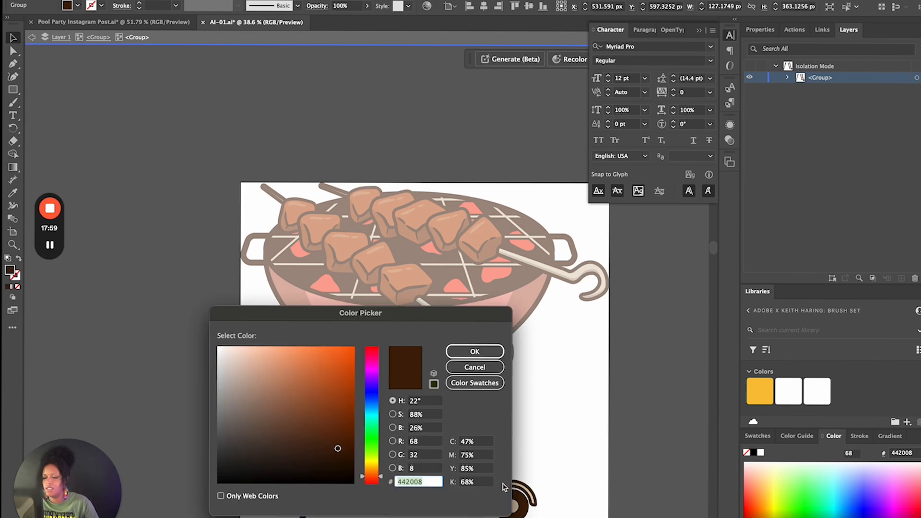
{"action": "left_click", "coordinate": [473, 349]}
{"action": "double_click", "coordinate": [483, 394]}
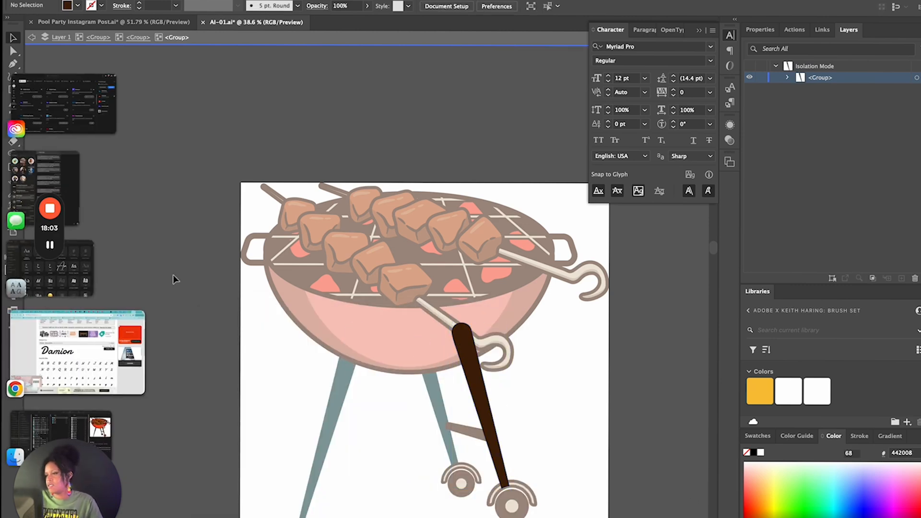
{"action": "double_click", "coordinate": [9, 270]}
{"action": "left_click", "coordinate": [473, 350]}
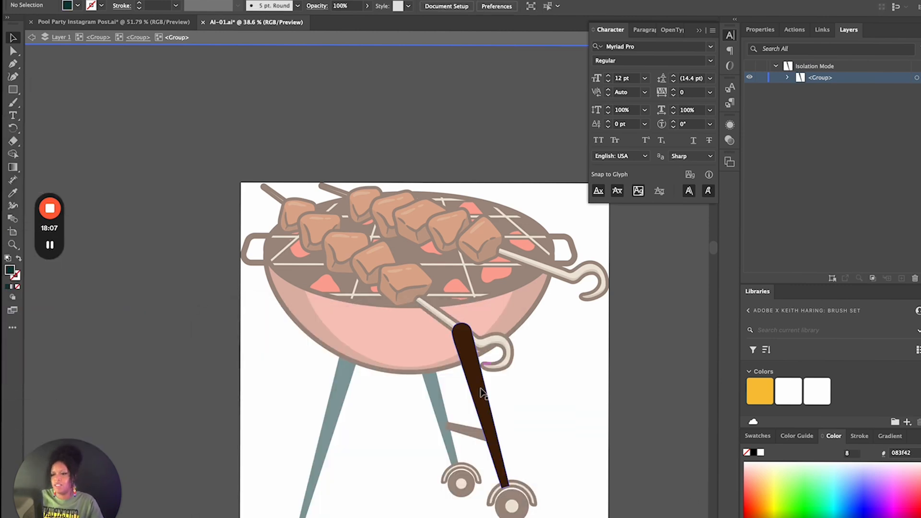
{"action": "double_click", "coordinate": [10, 270]}
{"action": "left_click", "coordinate": [473, 349]}
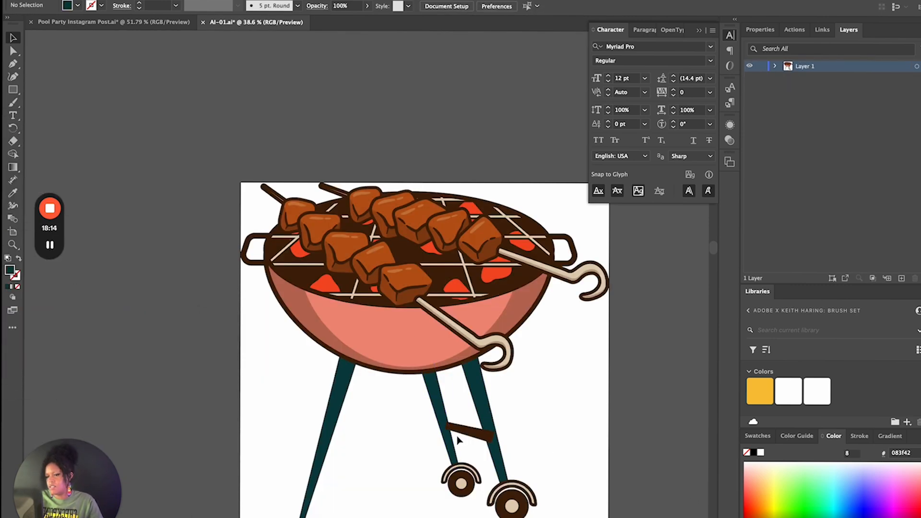
Set the fill of the crossbar between the grill's middle and right legs to 083f42
{"action": "double_click", "coordinate": [472, 434]}
{"action": "double_click", "coordinate": [472, 434]}
{"action": "double_click", "coordinate": [9, 270]}
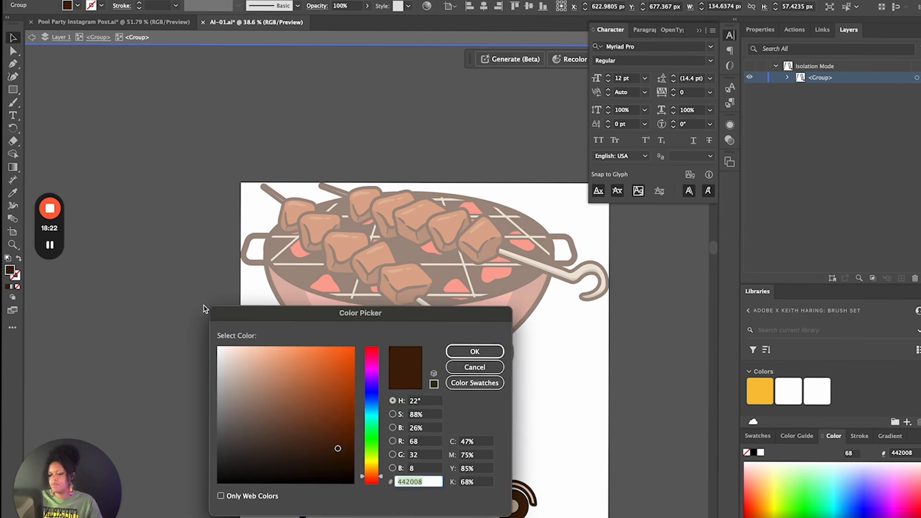
{"action": "left_click", "coordinate": [474, 350]}
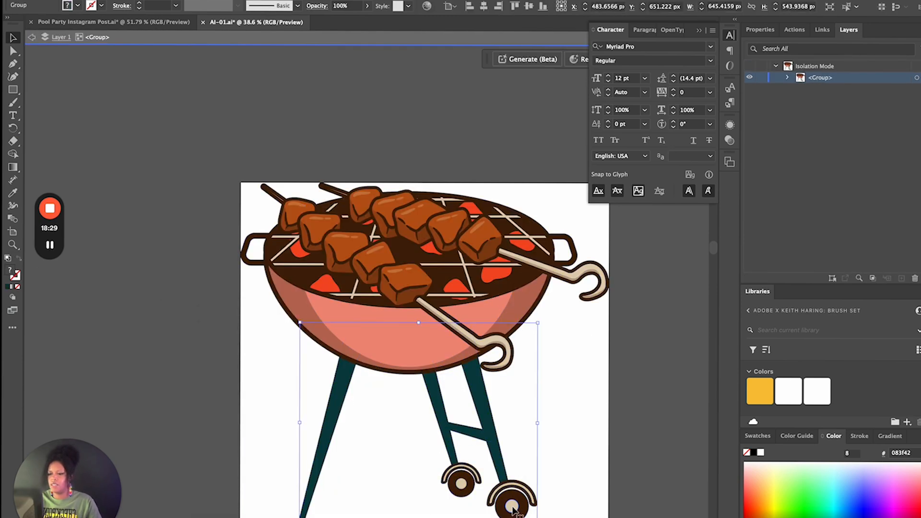
Set the fill of both grill wheel hubs to ef8e7b
{"action": "double_click", "coordinate": [461, 486]}
{"action": "left_click", "coordinate": [461, 486], "text": "shift"}
{"action": "double_click", "coordinate": [10, 270]}
{"action": "left_click", "coordinate": [474, 350]}
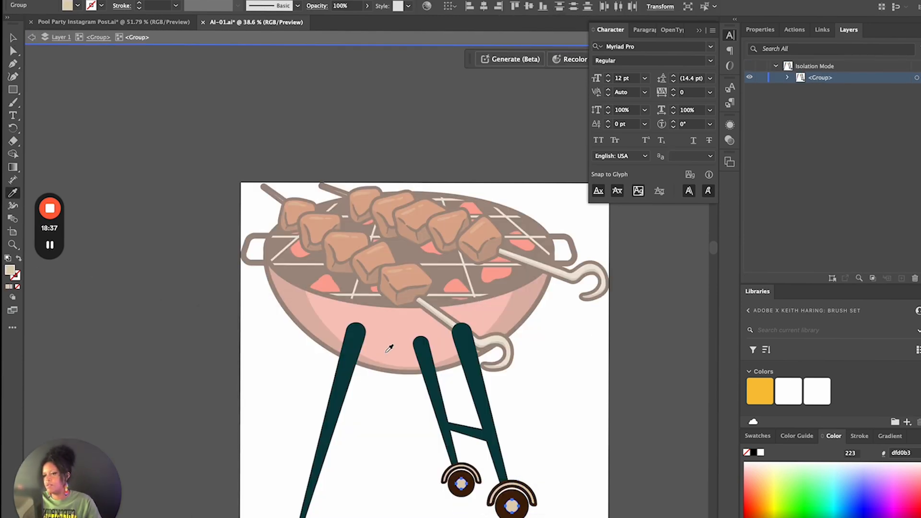
Copy the whole recoloured grill from AI-01.ai and paste it into the Pool Party flyer in place of the linked grill image
{"action": "left_click", "coordinate": [32, 38]}
{"action": "key", "text": "ctrl+a"}
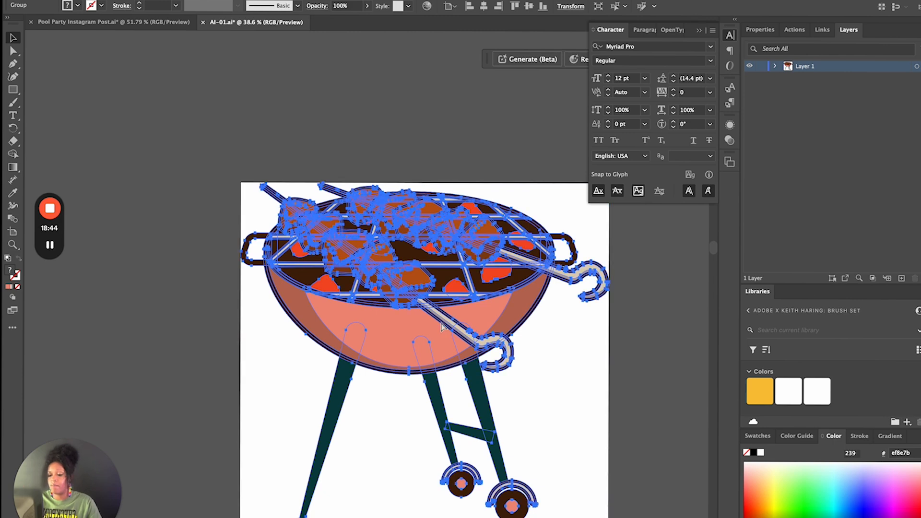
{"action": "left_click", "coordinate": [113, 21]}
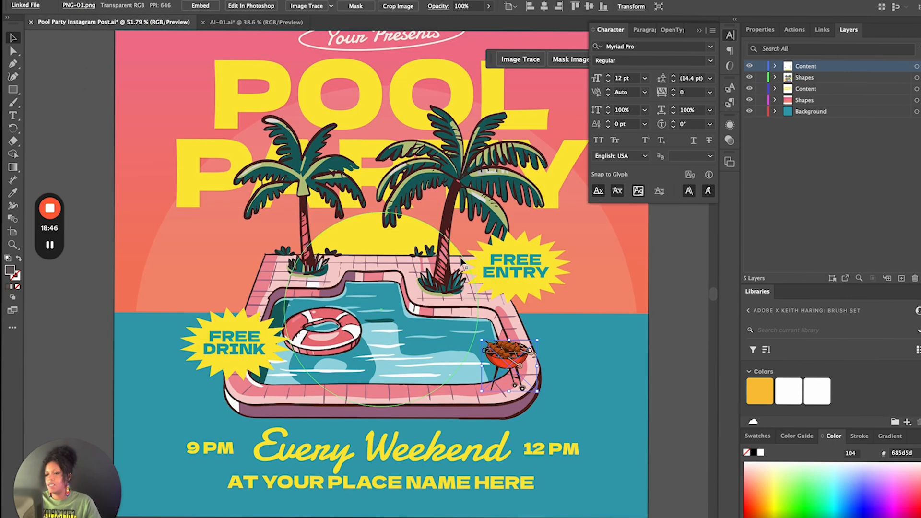
{"action": "key", "text": "Delete"}
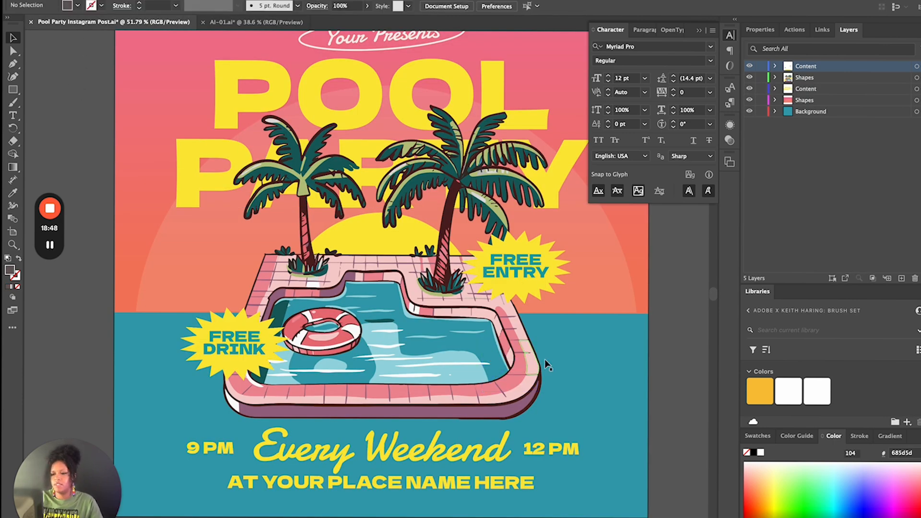
{"action": "key", "text": "ctrl+v"}
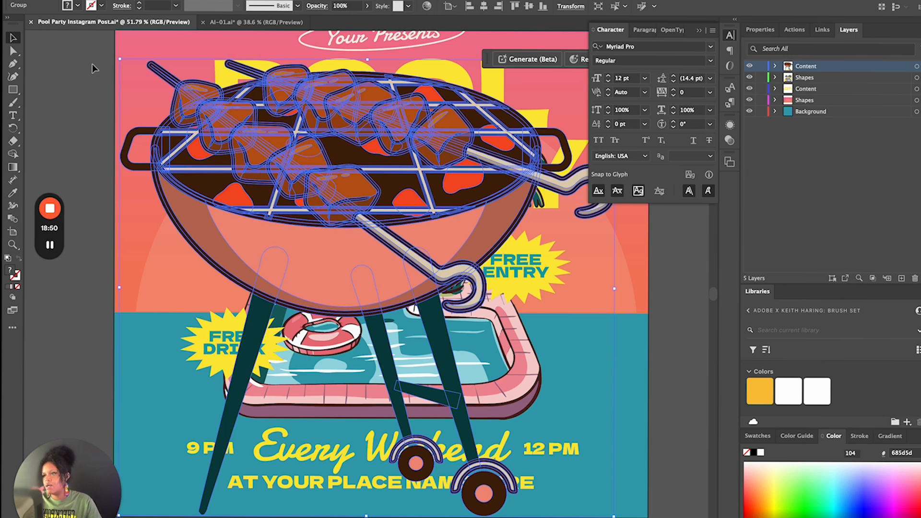
Scale the pasted grill down to a small size and place it over the lower right part of the pool
{"action": "left_click_drag", "start_coordinate": [123, 60], "coordinate": [536, 379]}
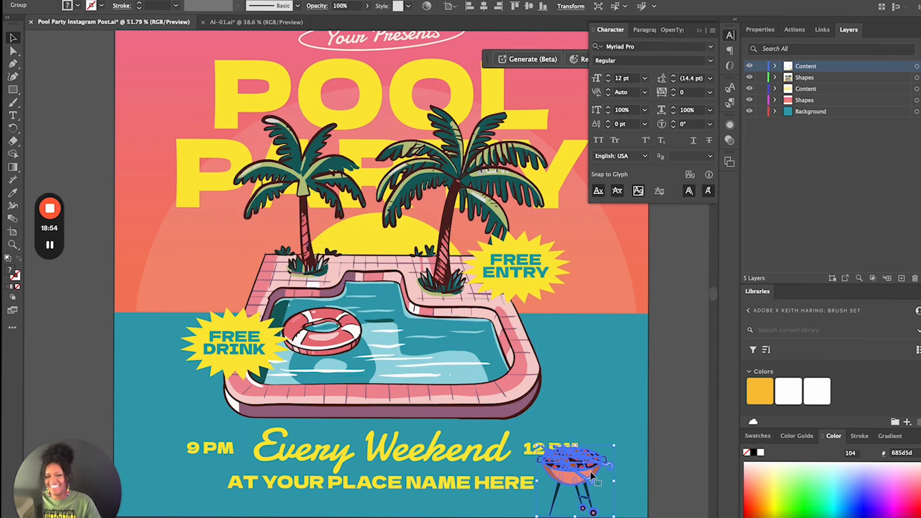
{"action": "left_click_drag", "start_coordinate": [575, 477], "coordinate": [499, 359]}
{"action": "key", "text": "Return"}
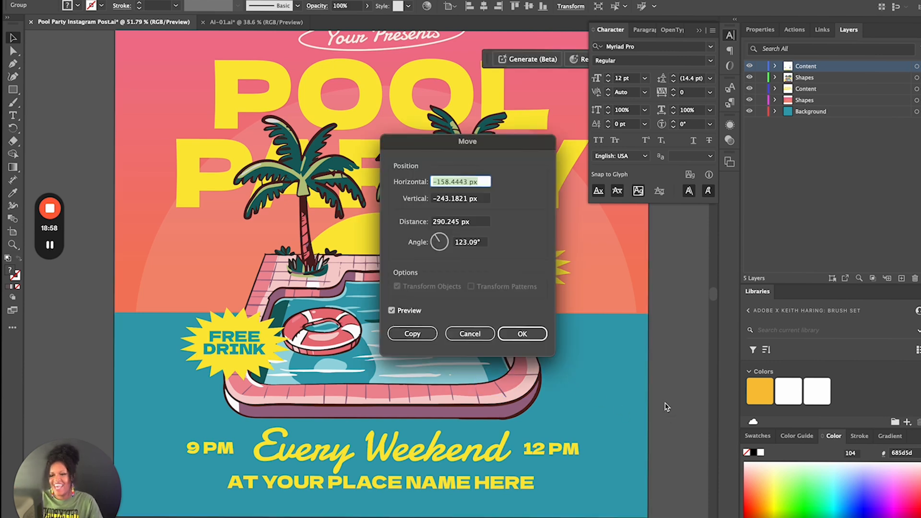
{"action": "left_click", "coordinate": [475, 334]}
{"action": "left_click", "coordinate": [592, 403]}
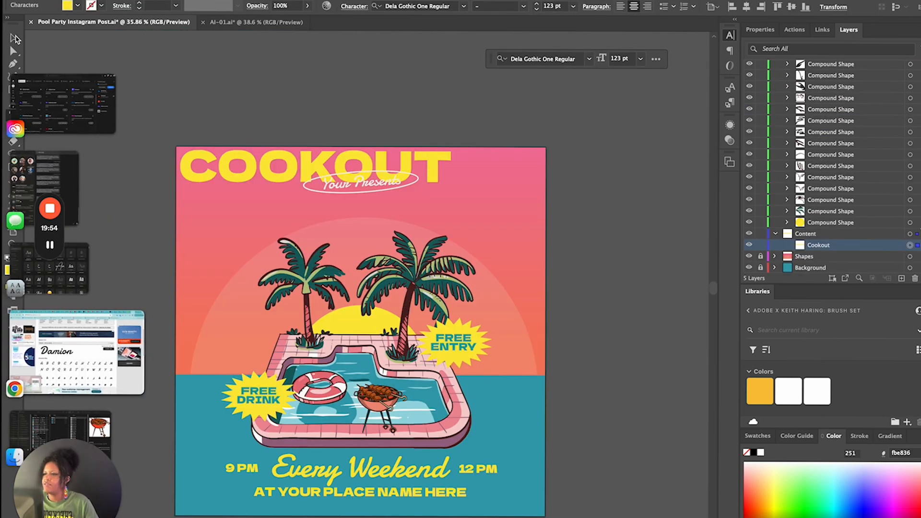
Move the COOKOUT headline down so it sits below the oval Your Presents badge
{"action": "left_click", "coordinate": [15, 39]}
{"action": "left_click", "coordinate": [13, 38]}
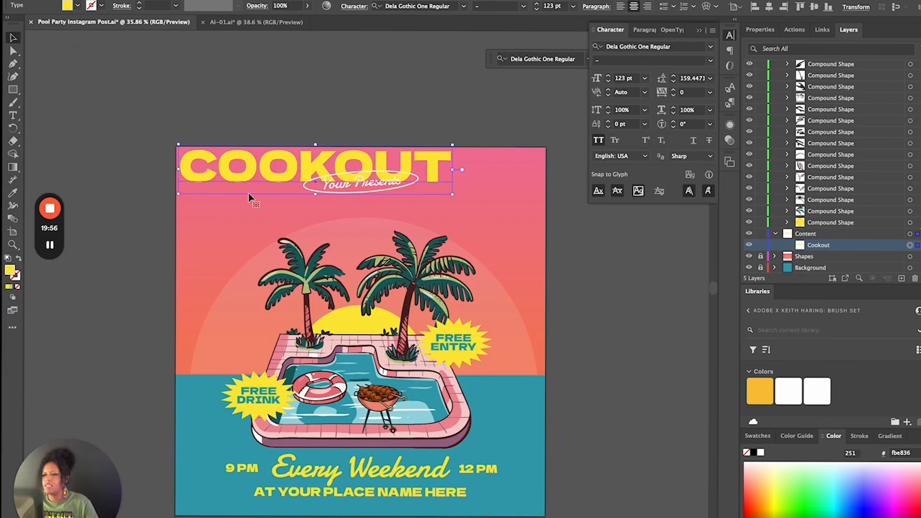
{"action": "left_click_drag", "start_coordinate": [246, 180], "coordinate": [237, 228]}
Add a second line reading POOL PARTY beneath COOKOUT in the headline text
{"action": "double_click", "coordinate": [414, 217]}
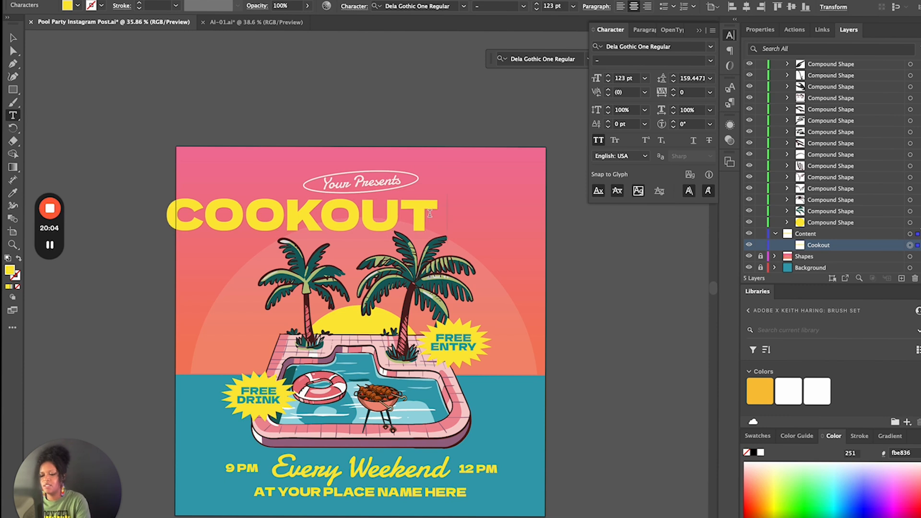
{"action": "key", "text": "BackSpace"}
{"action": "key", "text": "Return"}
{"action": "type", "text": "POO"}
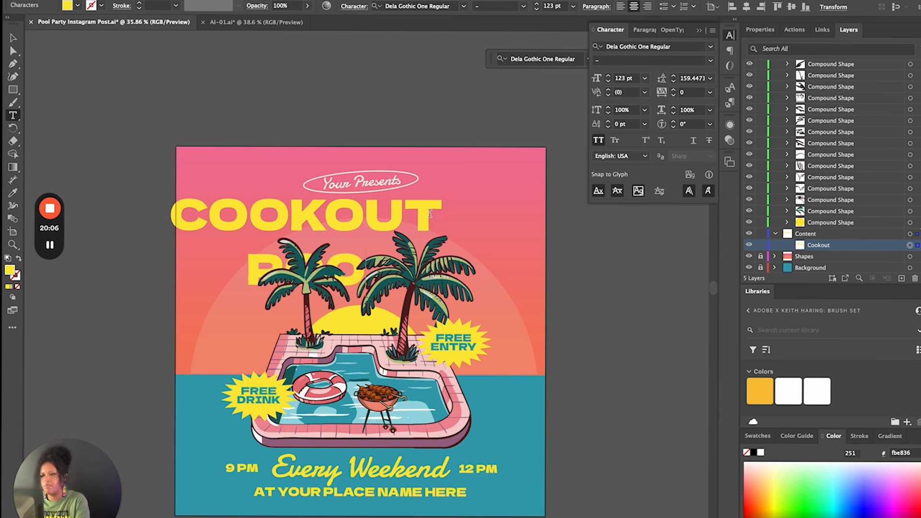
{"action": "type", "text": " PO"}
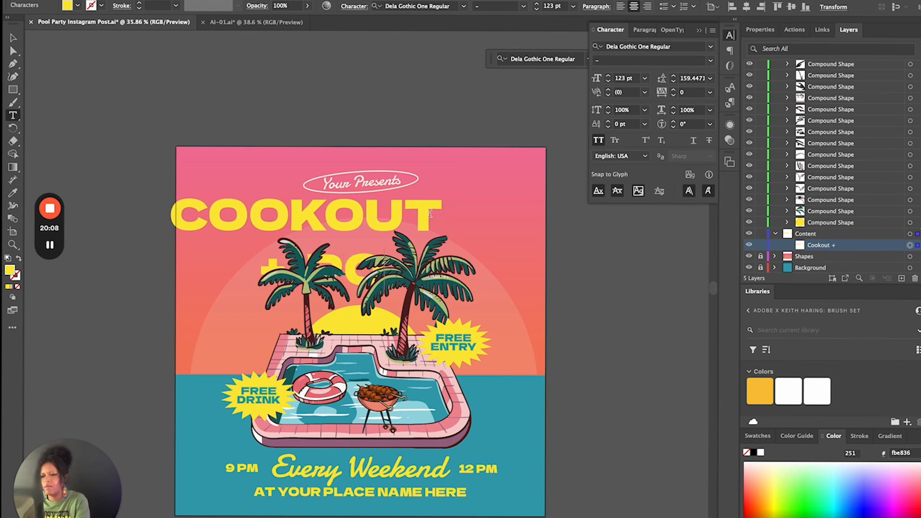
{"action": "type", "text": "PARTY"}
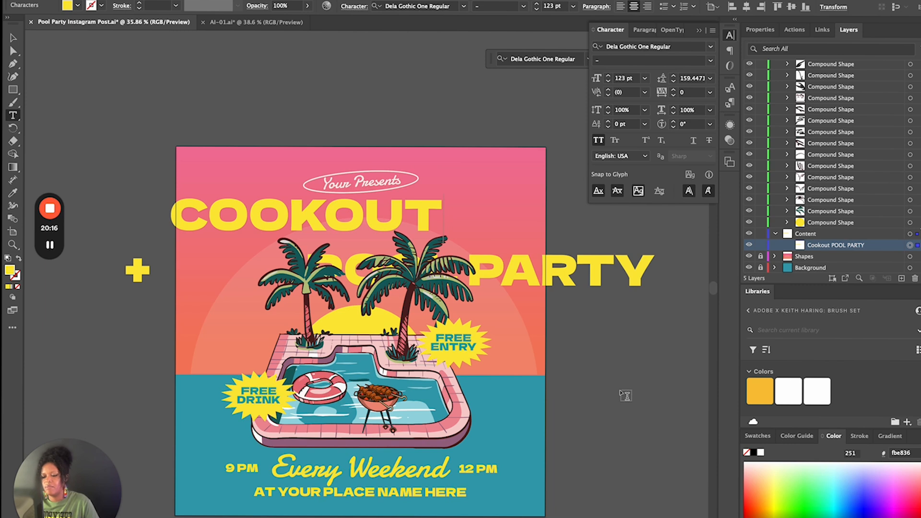
{"action": "key", "text": "BackSpace"}
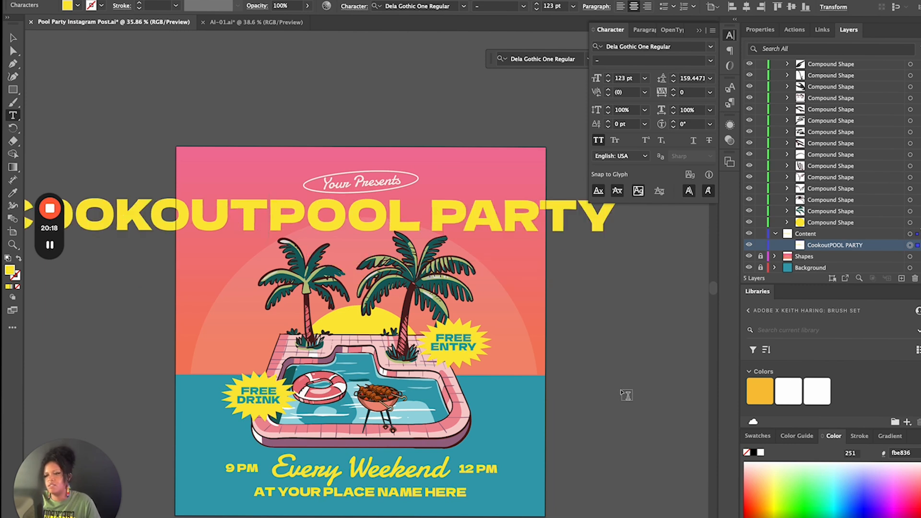
{"action": "key", "text": "Return"}
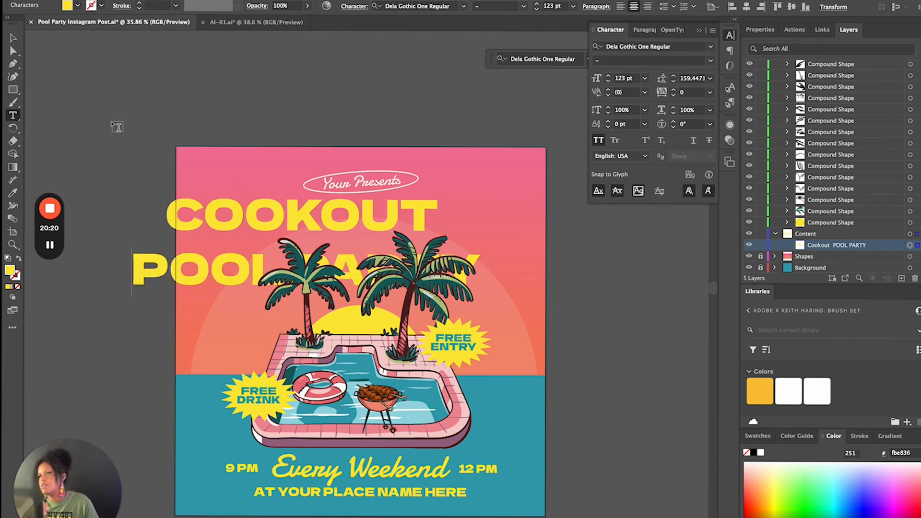
Tighten the two-line headline's leading to 111 pt and move the headline above the artboard
{"action": "left_click", "coordinate": [14, 39]}
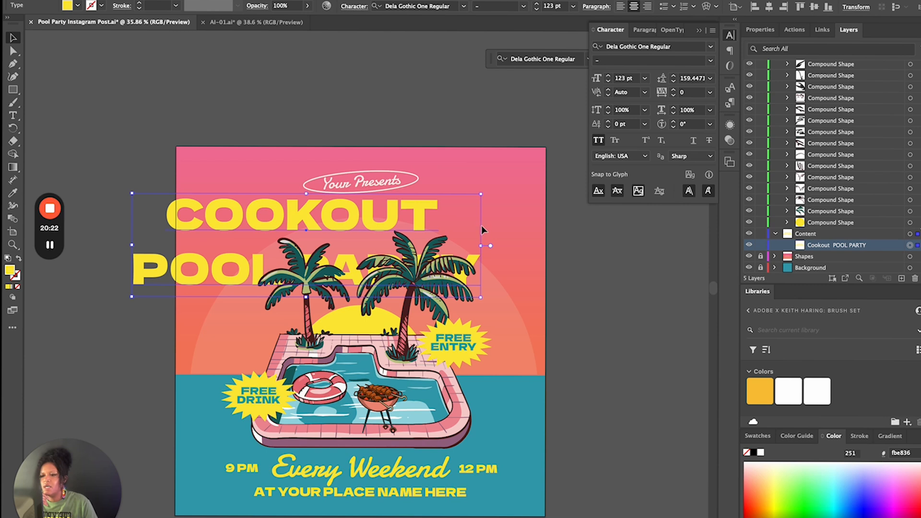
{"action": "left_click", "coordinate": [674, 82]}
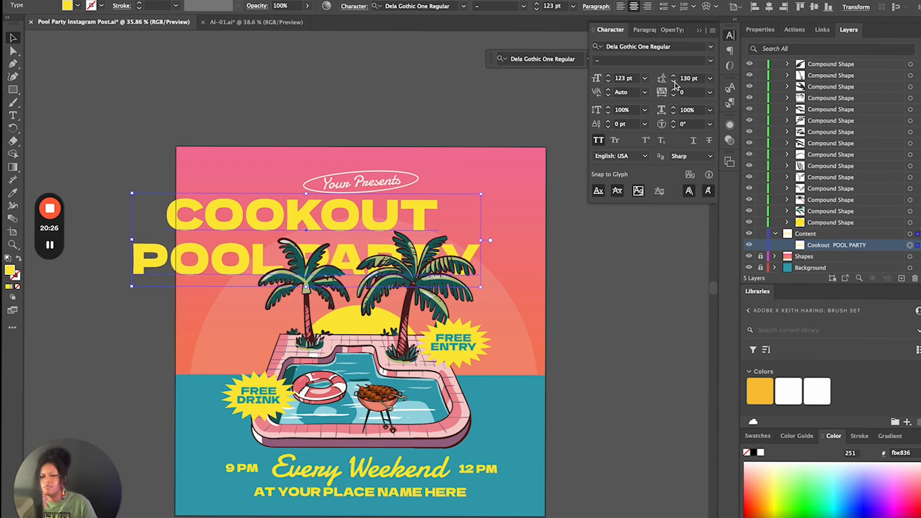
{"action": "left_click", "coordinate": [674, 82]}
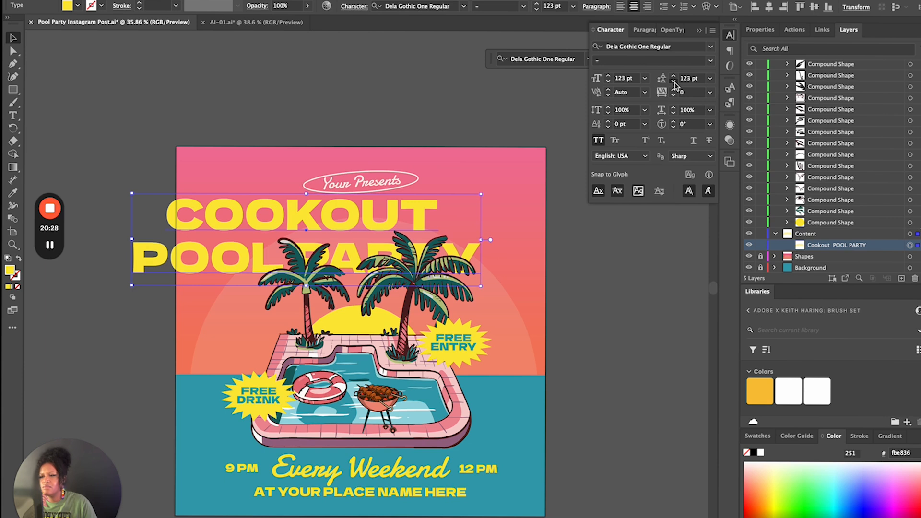
{"action": "left_click", "coordinate": [674, 82]}
{"action": "left_click", "coordinate": [674, 82]}
{"action": "left_click_drag", "start_coordinate": [252, 228], "coordinate": [159, 87]}
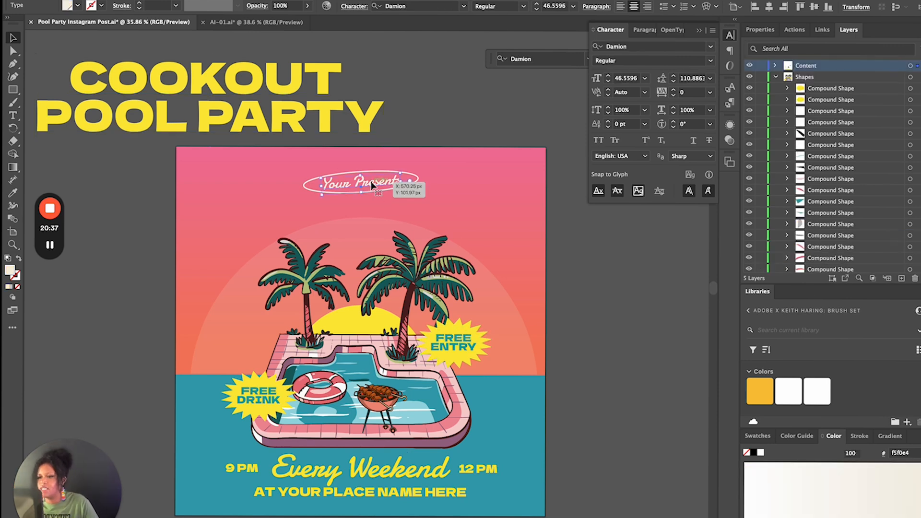
Change the oval badge text from Your Presents to "You're Invited!"
{"action": "scroll", "coordinate": [307, 192], "scroll_direction": "up", "scroll_amount": 5}
{"action": "left_click_drag", "start_coordinate": [295, 202], "coordinate": [166, 192]}
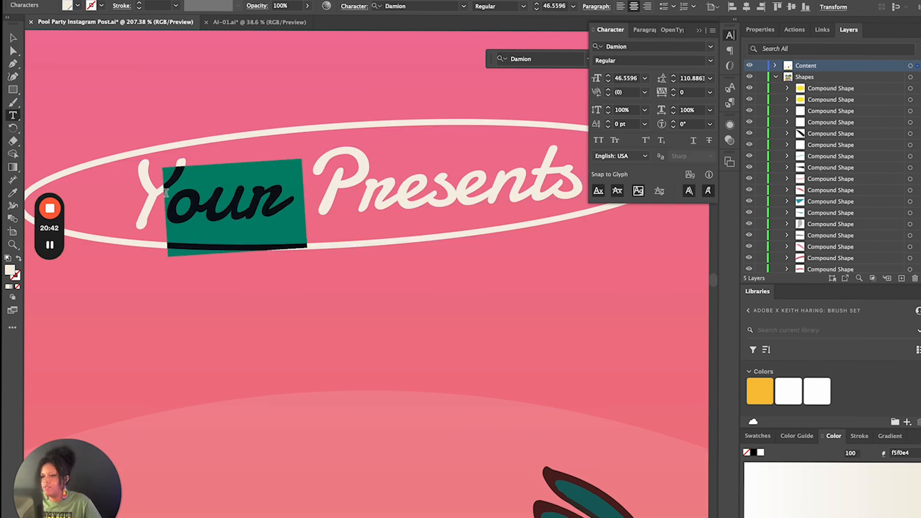
{"action": "left_click", "coordinate": [245, 200]}
{"action": "left_click_drag", "start_coordinate": [246, 199], "coordinate": [695, 125]}
{"action": "type", "text": "'re Invited"}
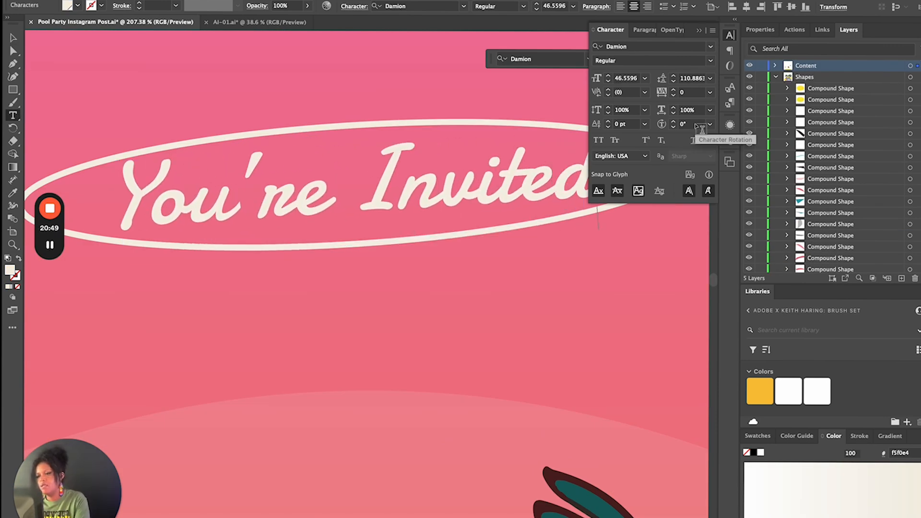
{"action": "type", "text": "!"}
{"action": "key", "text": "Escape"}
{"action": "scroll", "coordinate": [308, 219], "scroll_direction": "down", "scroll_amount": 6}
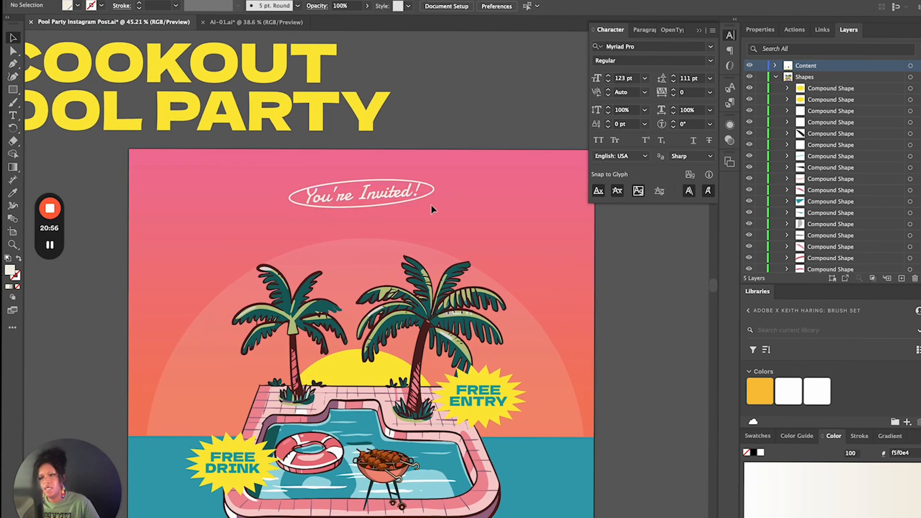
Move the You're Invited! badge to the flyer's upper left corner and bring the headline back onto the flyer beneath it
{"action": "left_click", "coordinate": [409, 197]}
{"action": "left_click_drag", "start_coordinate": [409, 197], "coordinate": [270, 185]}
{"action": "left_click", "coordinate": [267, 144]}
{"action": "left_click", "coordinate": [234, 70]}
{"action": "left_click_drag", "start_coordinate": [234, 70], "coordinate": [468, 213]}
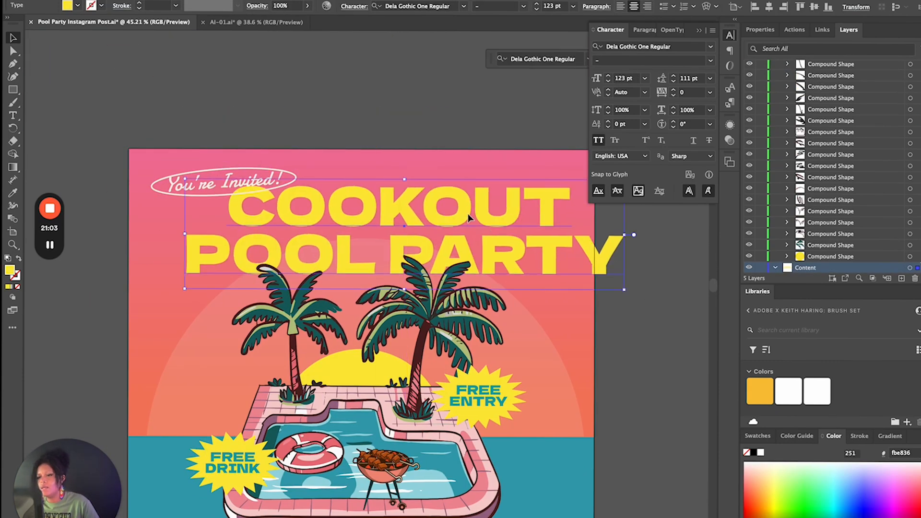
Replace the headline text with the host's possessive first name on the first line and COOKOUT on the second
{"action": "double_click", "coordinate": [469, 219]}
{"action": "key", "text": "ctrl+a"}
{"action": "type", "text": "STEFAN'S"}
{"action": "key", "text": "Return"}
{"action": "type", "text": "COOKOUT"}
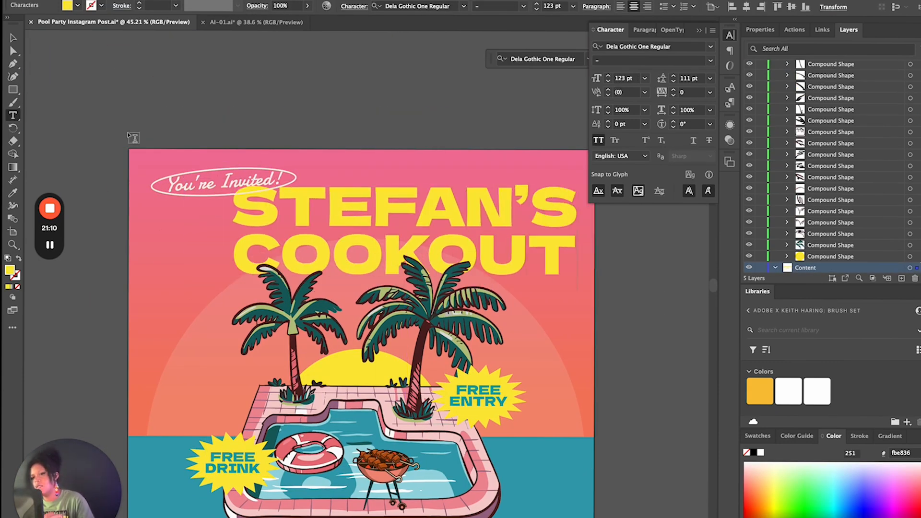
Scale the headline down to about 93 pt, tilt it upward to the right, and shift it left beneath the badge
{"action": "key", "text": "Escape"}
{"action": "left_click_drag", "start_coordinate": [578, 291], "coordinate": [504, 251]}
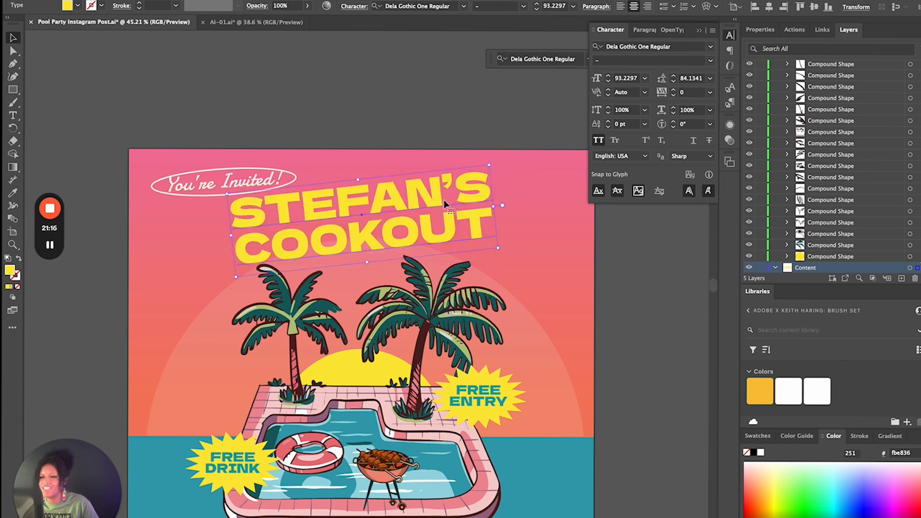
{"action": "left_click_drag", "start_coordinate": [434, 201], "coordinate": [390, 206]}
Paste a copy of the You're Invited! script text to the right of the headline and change it to "+Pool Party"
{"action": "type", "text": "You’re Invited!"}
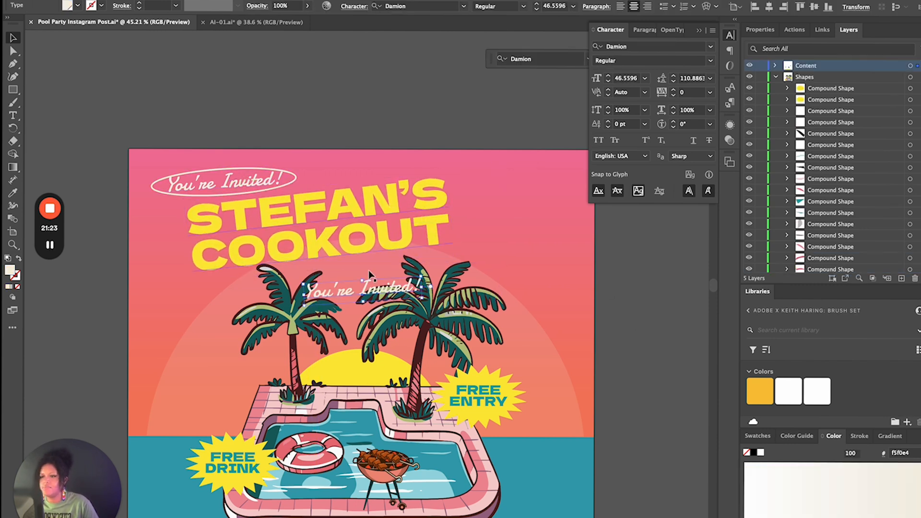
{"action": "left_click_drag", "start_coordinate": [368, 270], "coordinate": [504, 206]}
{"action": "key", "text": "t"}
{"action": "left_click_drag", "start_coordinate": [573, 198], "coordinate": [476, 206]}
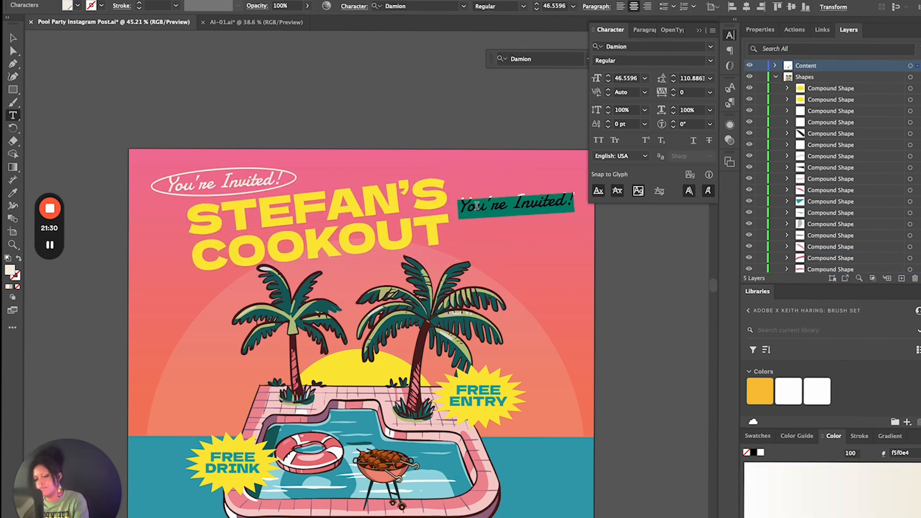
{"action": "type", "text": "Pool Party!"}
{"action": "key", "text": "BackSpace"}
{"action": "key", "text": "Escape"}
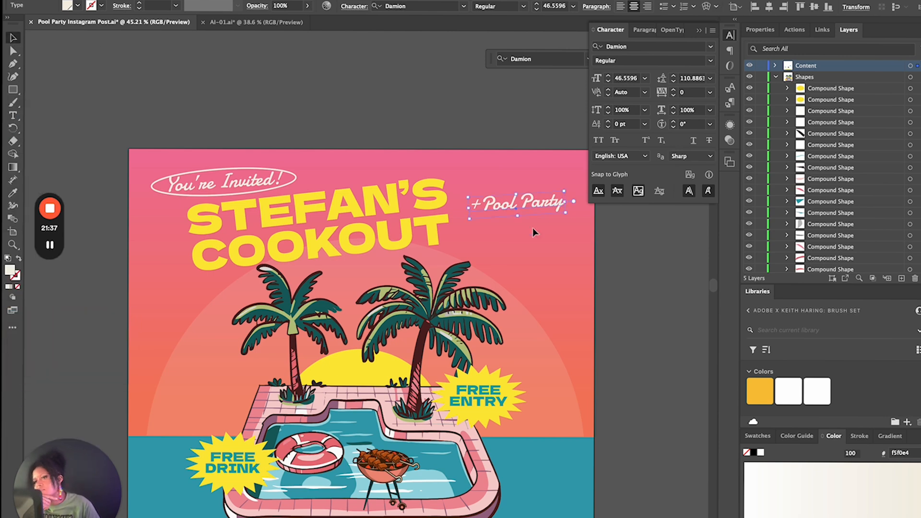
Enlarge the +Pool Party text to about 65 pt and place it beside COOKOUT, shifting the headline slightly left
{"action": "left_click_drag", "start_coordinate": [532, 227], "coordinate": [508, 256]}
{"action": "left_click", "coordinate": [652, 324]}
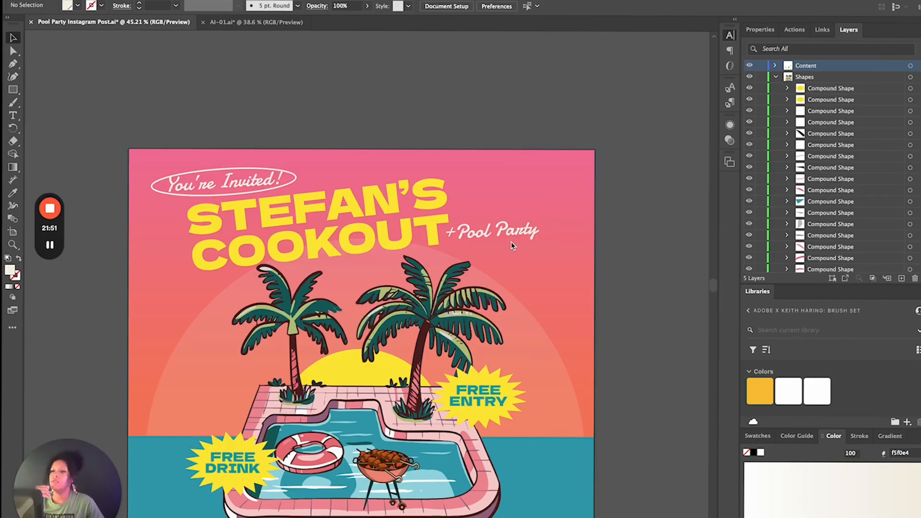
{"action": "left_click_drag", "start_coordinate": [473, 204], "coordinate": [390, 267]}
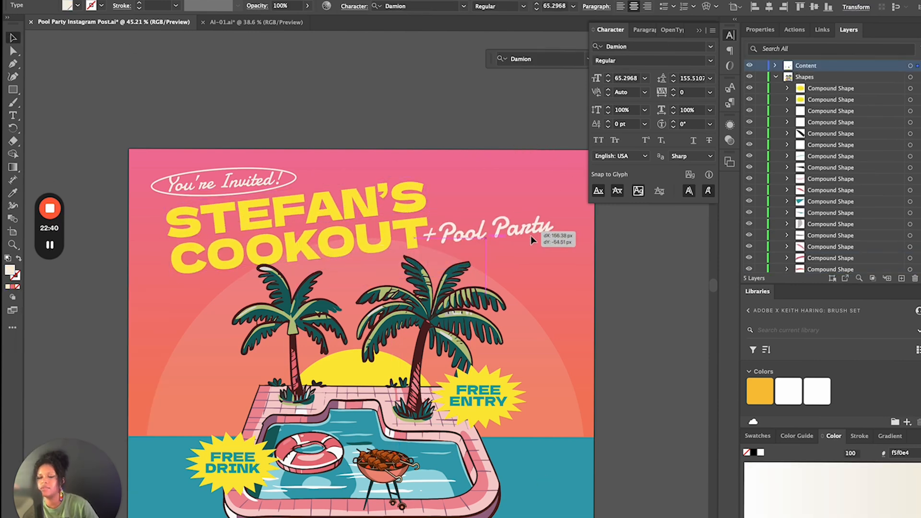
Replace the right starburst's text with "DON'T FORGET YOUR SWIMSUIT!" on two lines
{"action": "scroll", "coordinate": [531, 235], "scroll_direction": "down", "scroll_amount": 5}
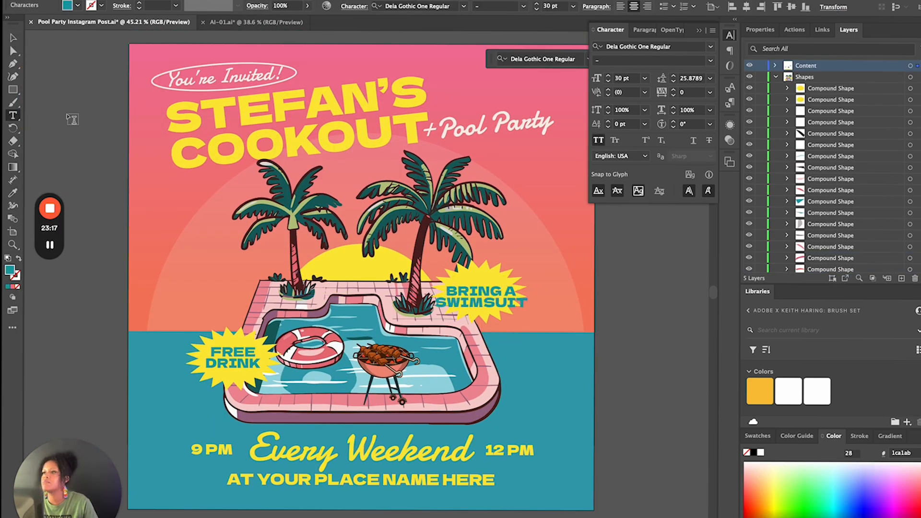
{"action": "key", "text": "super+a"}
{"action": "type", "text": "DON'T FORGET"}
{"action": "key", "text": "Return"}
{"action": "type", "text": "YOUR SWIMSUIT!"}
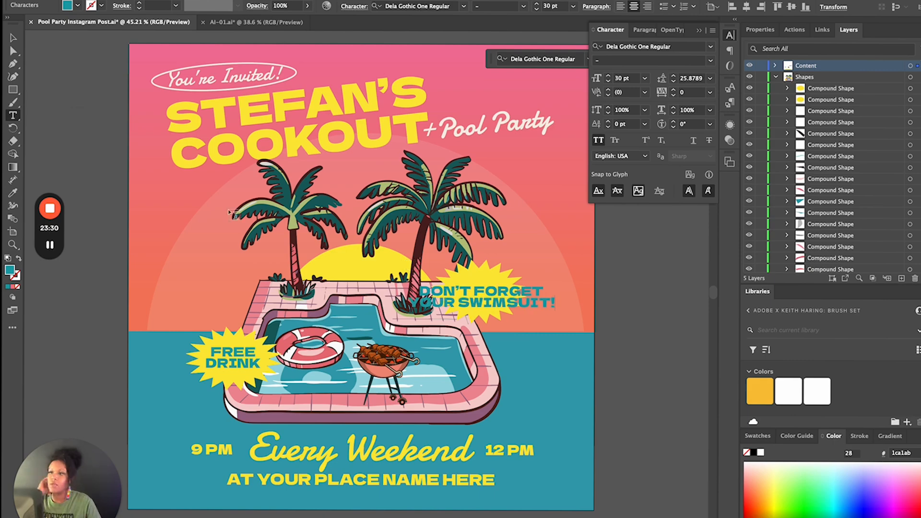
Set the swimsuit reminder's font size to 17 pt and its leading to 25 pt
{"action": "key", "text": "Escape"}
{"action": "left_click", "coordinate": [607, 81]}
{"action": "left_click", "coordinate": [673, 81]}
{"action": "scroll", "coordinate": [563, 270], "scroll_direction": "up", "scroll_amount": 5}
{"action": "scroll", "coordinate": [561, 269], "scroll_direction": "left", "scroll_amount": 4}
Try enlarging the right yellow starburst and repositioning the swimsuit reminder within it
{"action": "left_click", "coordinate": [467, 302]}
{"action": "left_click_drag", "start_coordinate": [514, 250], "coordinate": [551, 226]}
{"action": "left_click_drag", "start_coordinate": [417, 334], "coordinate": [432, 306]}
{"action": "key", "text": "super+z"}
{"action": "key", "text": "super+z"}
{"action": "key", "text": "super+z"}
{"action": "key", "text": "super+z"}
{"action": "key", "text": "super+z"}
{"action": "key", "text": "super+z"}
{"action": "key", "text": "super+z"}
{"action": "key", "text": "super+z"}
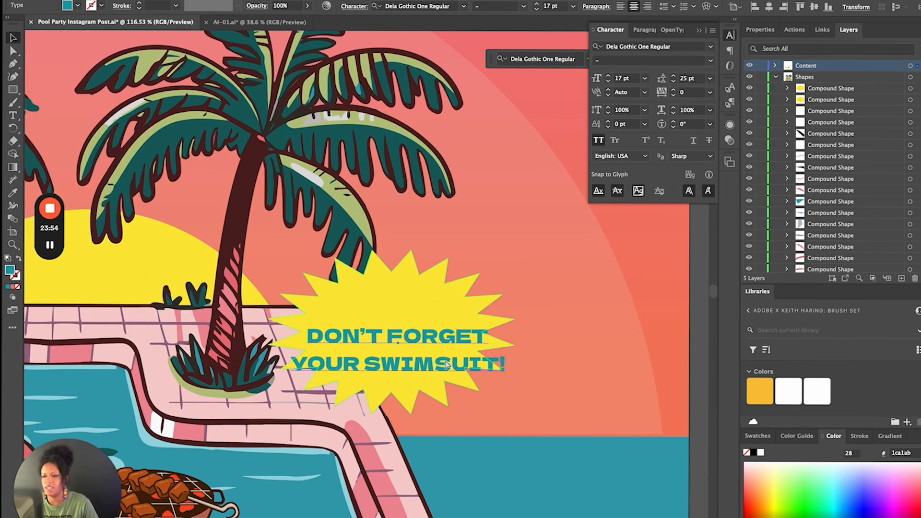
Replace the swimsuit reminder with "BYOB!" at 36 pt and position it centred on the yellow starburst beside the pool
{"action": "left_click", "coordinate": [608, 75]}
{"action": "left_click", "coordinate": [466, 391]}
{"action": "scroll", "coordinate": [465, 390], "scroll_direction": "down", "scroll_amount": 6}
{"action": "left_click_drag", "start_coordinate": [436, 363], "coordinate": [451, 378]}
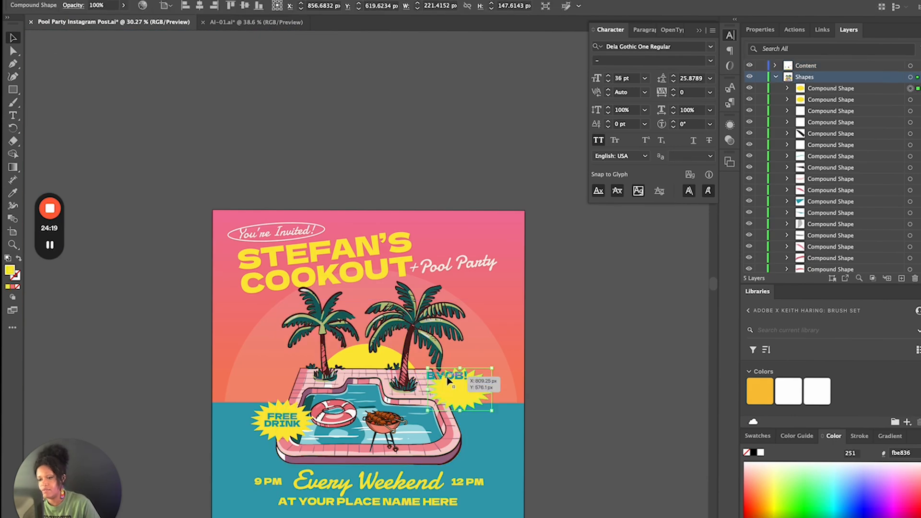
{"action": "left_click", "coordinate": [575, 347]}
{"action": "scroll", "coordinate": [575, 347], "scroll_direction": "up", "scroll_amount": 8}
{"action": "scroll", "coordinate": [575, 347], "scroll_direction": "left", "scroll_amount": 4}
{"action": "left_click_drag", "start_coordinate": [231, 292], "coordinate": [294, 356]}
Add "BRING YOUR OWN BOTTLE!" beneath BYOB! in Neue Haas Grotesk Display Pro, 76 Bold Italic, at 11 pt
{"action": "left_click", "coordinate": [710, 47]}
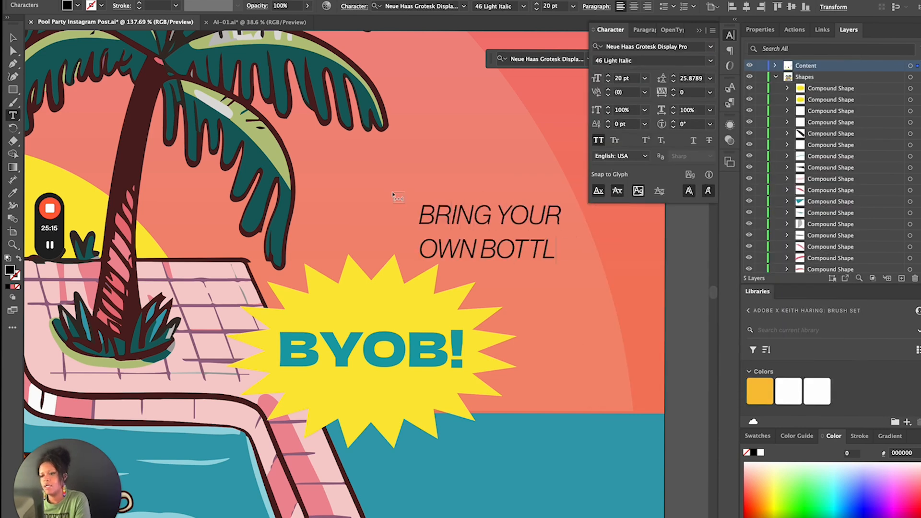
{"action": "type", "text": "E!"}
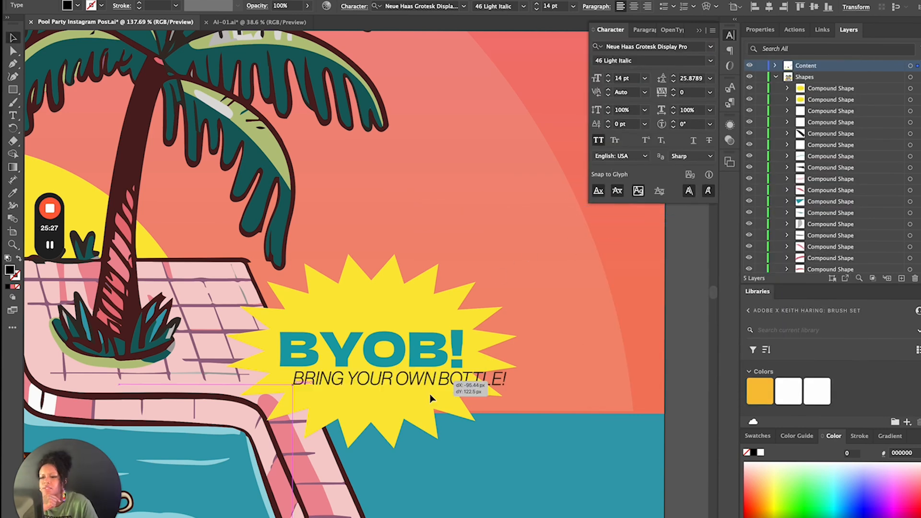
{"action": "left_click_drag", "start_coordinate": [413, 389], "coordinate": [423, 389]}
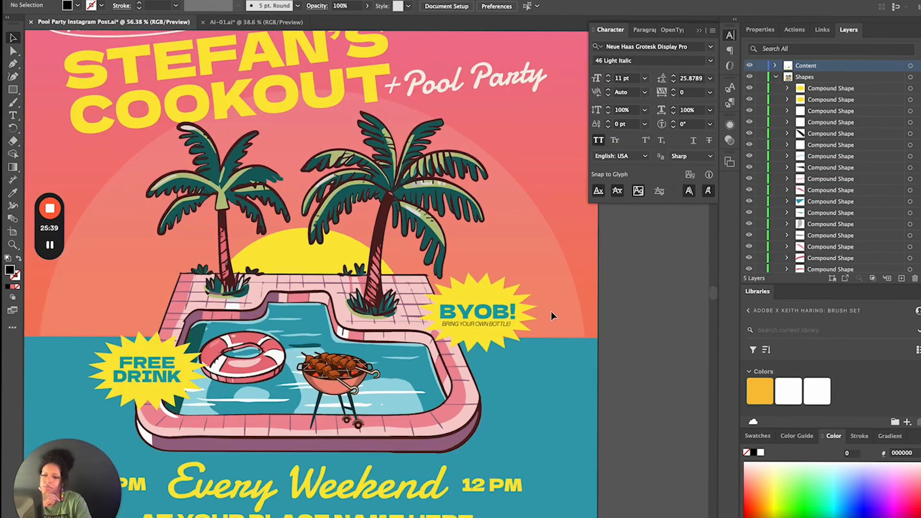
{"action": "left_click", "coordinate": [711, 60]}
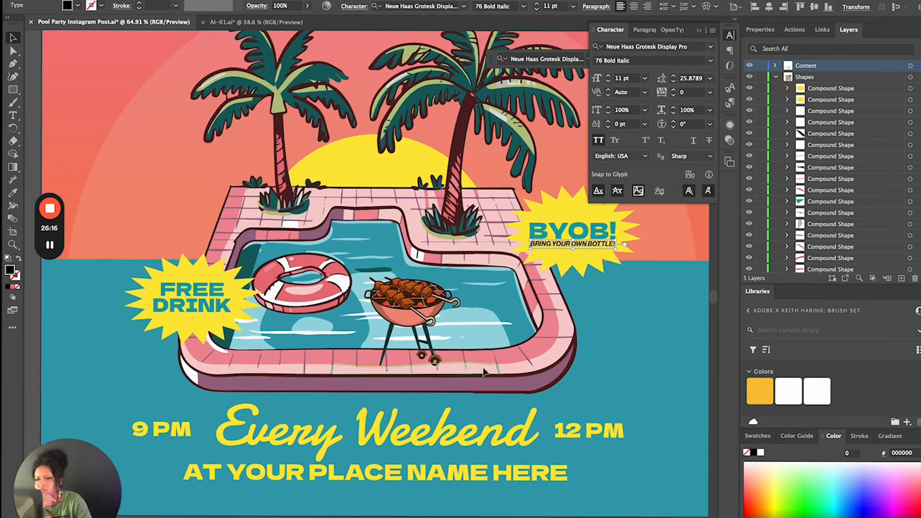
Replace the FREE DRINK text in the other starburst with "FOOD! FUN!" on two lines
{"action": "left_click_drag", "start_coordinate": [232, 314], "coordinate": [134, 280]}
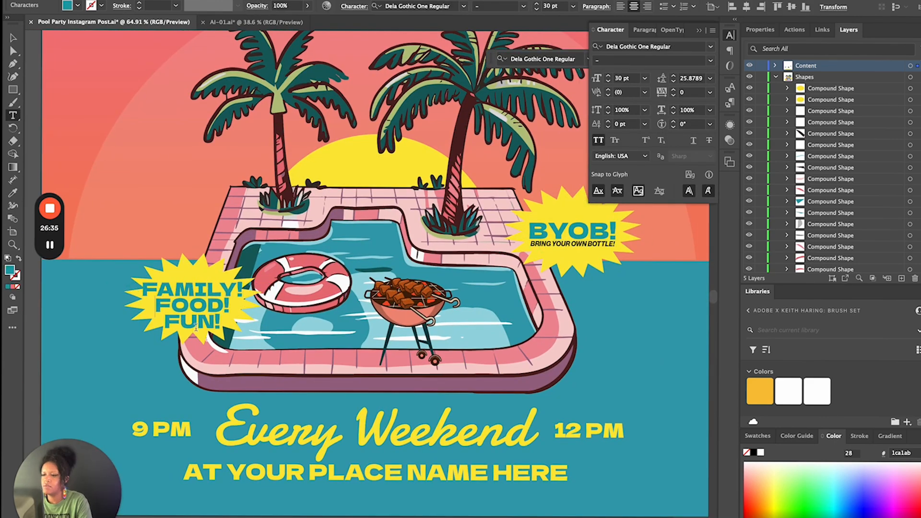
{"action": "key", "text": "Escape"}
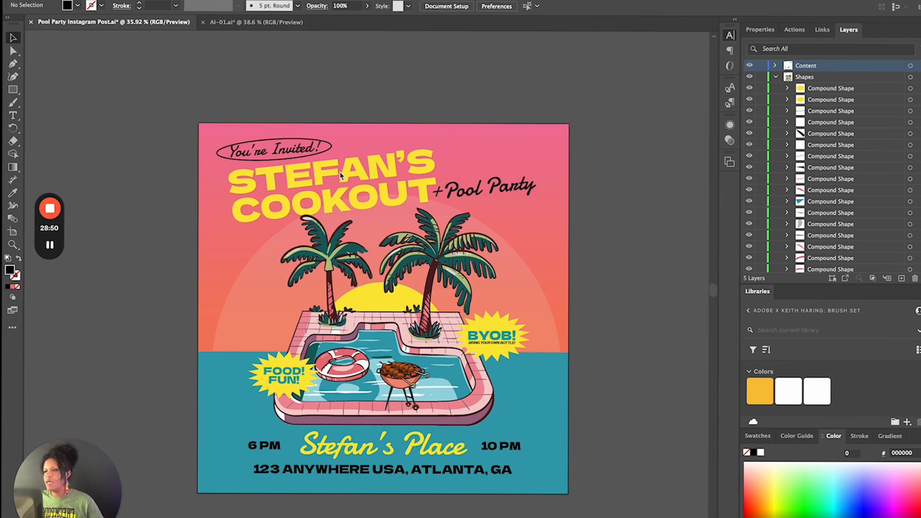
Tighten the leading of the two-line COOKOUT headline to 79 pt
{"action": "key", "text": "ctrl+t"}
{"action": "left_click", "coordinate": [365, 182]}
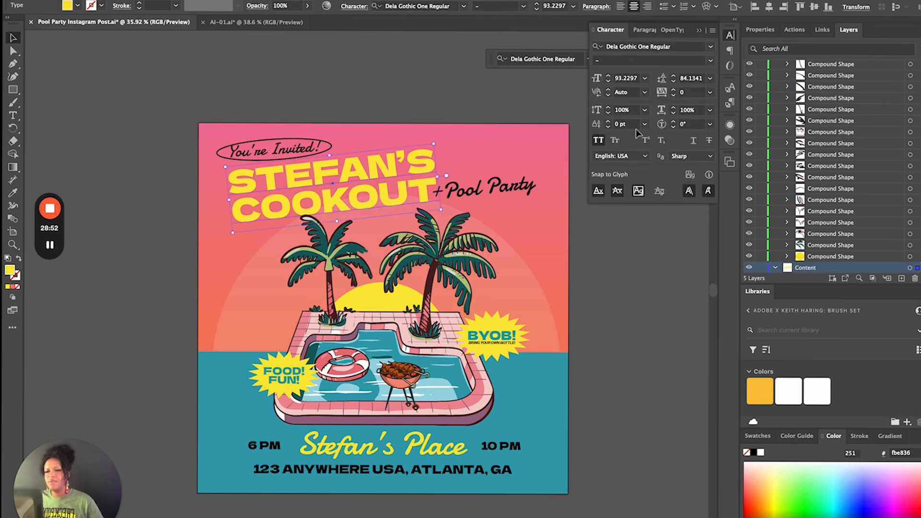
{"action": "left_click", "coordinate": [673, 82]}
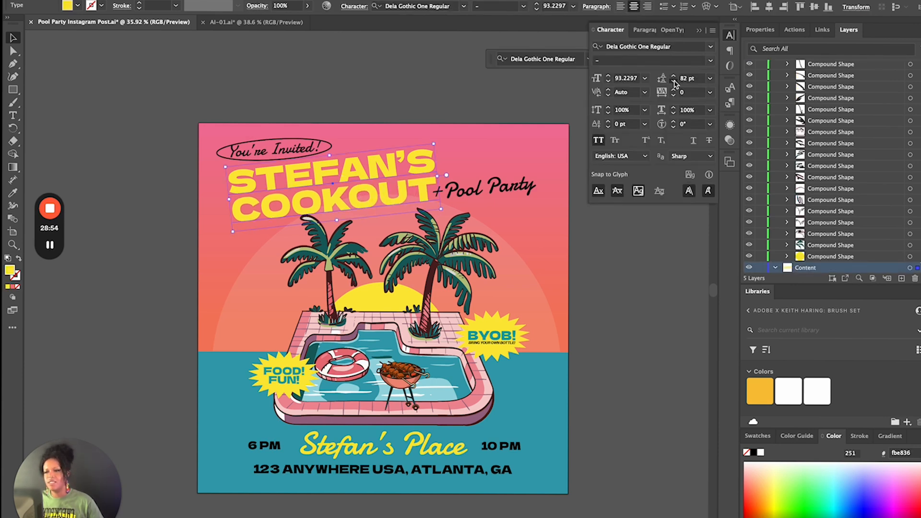
{"action": "left_click", "coordinate": [674, 82]}
{"action": "left_click", "coordinate": [594, 304]}
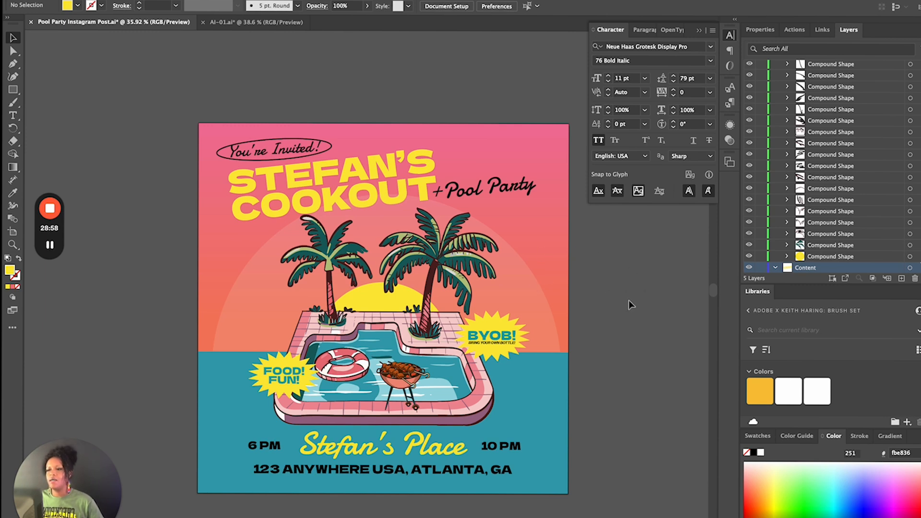
Rotate the "You're Invited!" text and its oval together slightly counterclockwise to follow the headline's tilt
{"action": "left_click", "coordinate": [295, 154]}
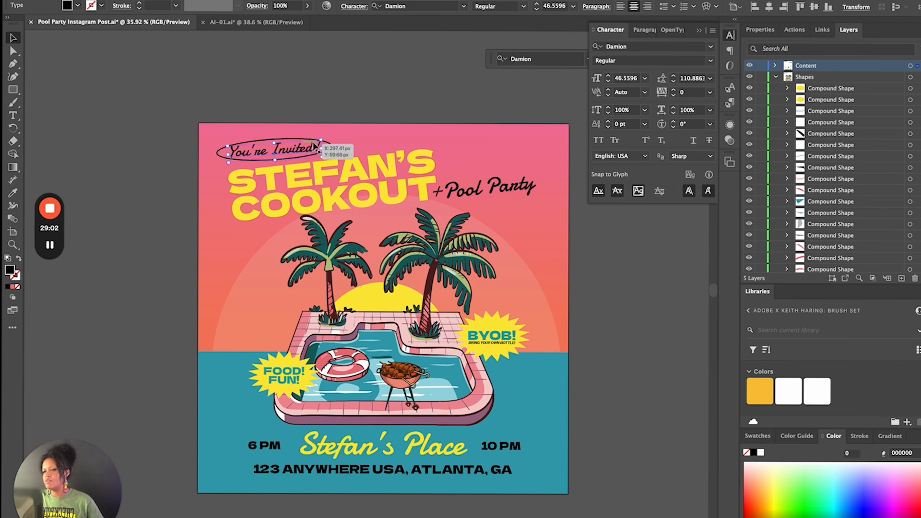
{"action": "left_click", "coordinate": [293, 153], "text": "shift"}
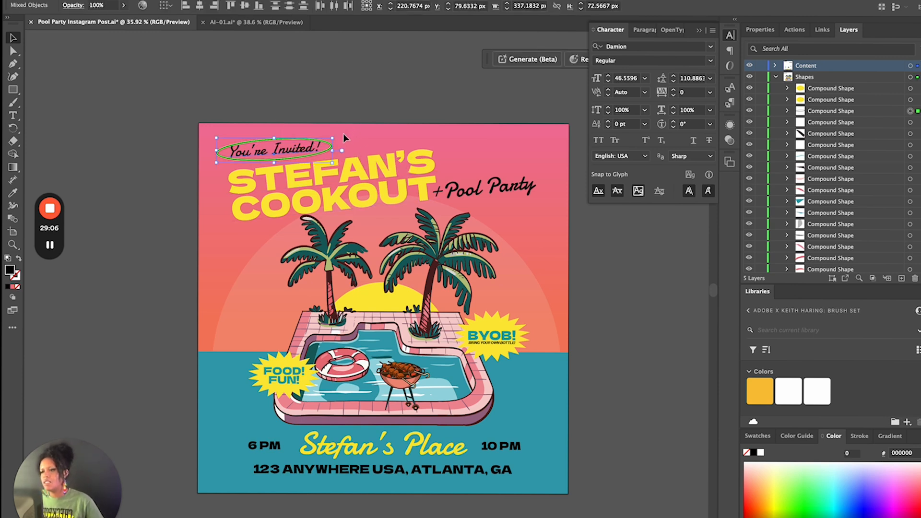
{"action": "left_click_drag", "start_coordinate": [339, 134], "coordinate": [337, 130]}
{"action": "left_click", "coordinate": [397, 88]}
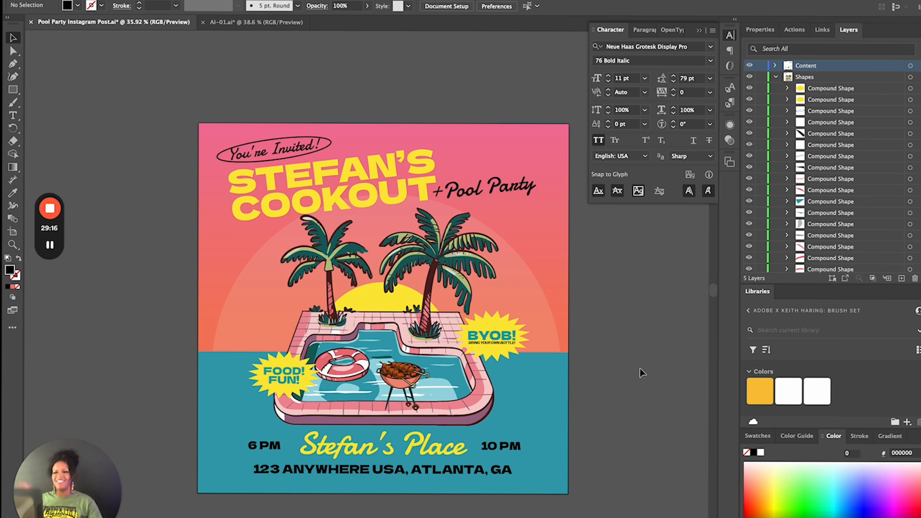
{"action": "mouse_move", "coordinate": [57, 241]}
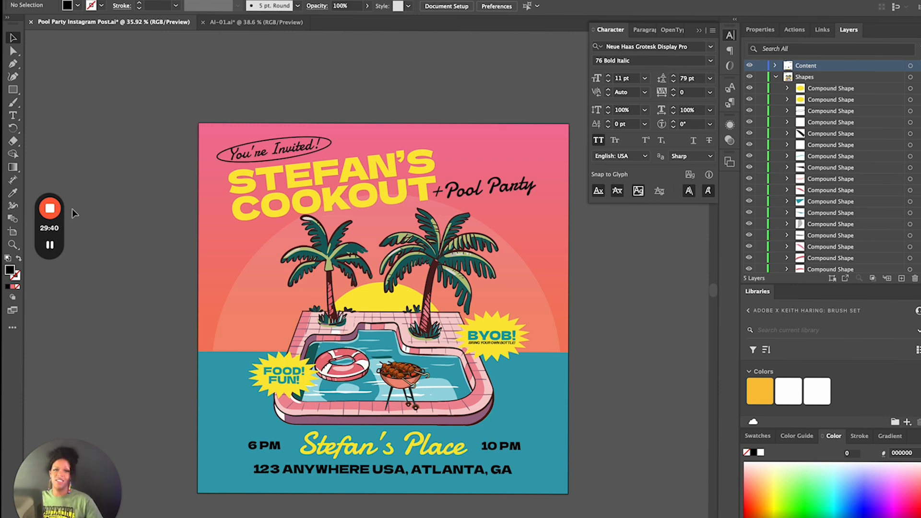
{"action": "mouse_move", "coordinate": [49, 209]}
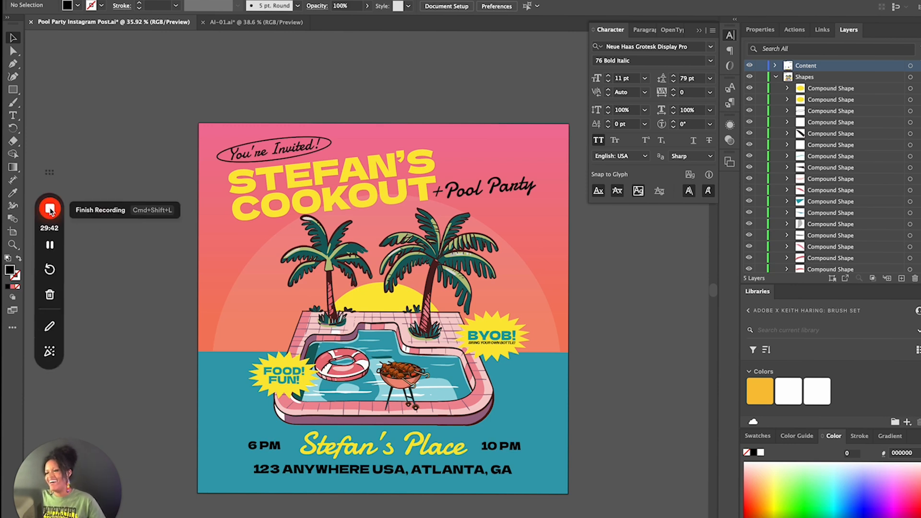